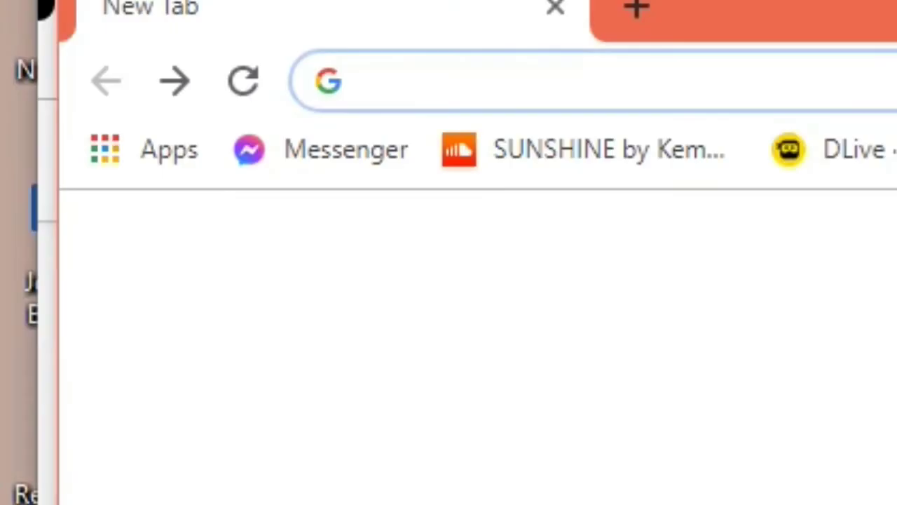
Step: Search Google in Chrome for 'retro design'
text(retro )
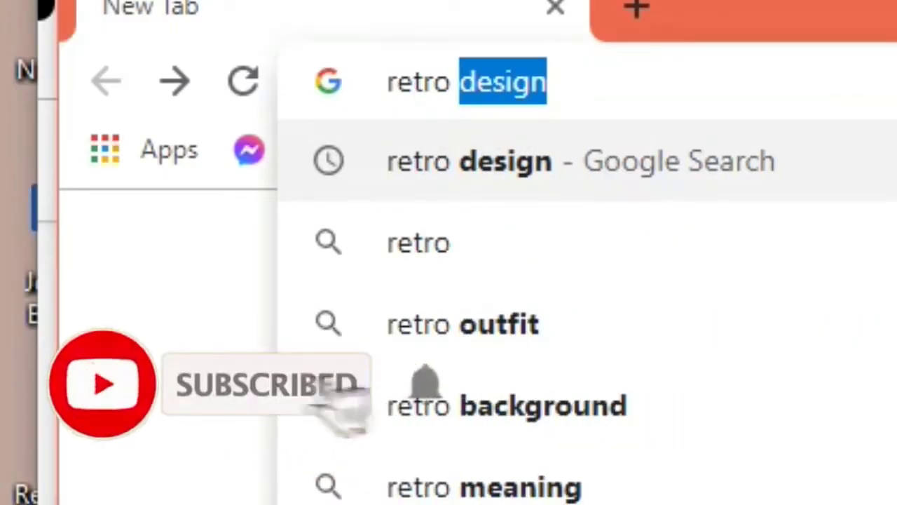
text(design)
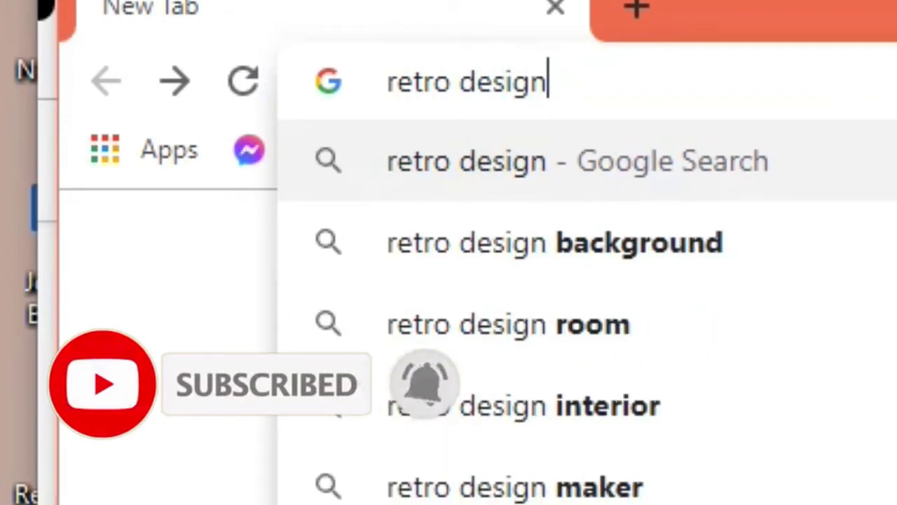
key(Return)
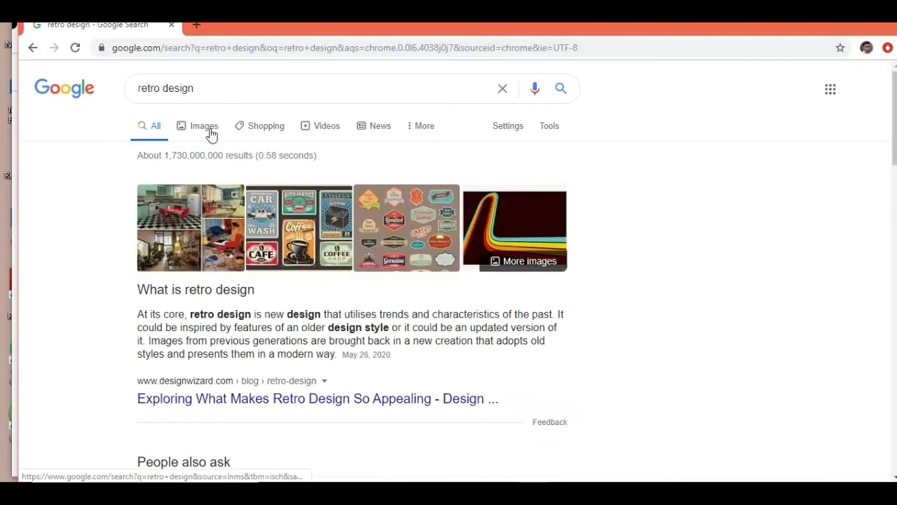
Step: Switch to the Google Images results for 'retro design' and scroll through the grid for style ideas
click(210, 130)
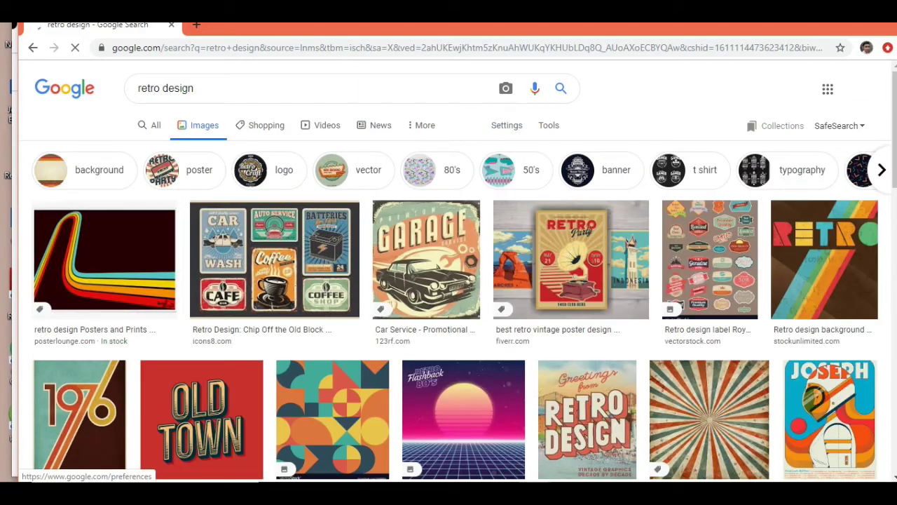
scroll(449, 287, down, 1)
scroll(449, 288, down, 1)
scroll(449, 288, down, 1)
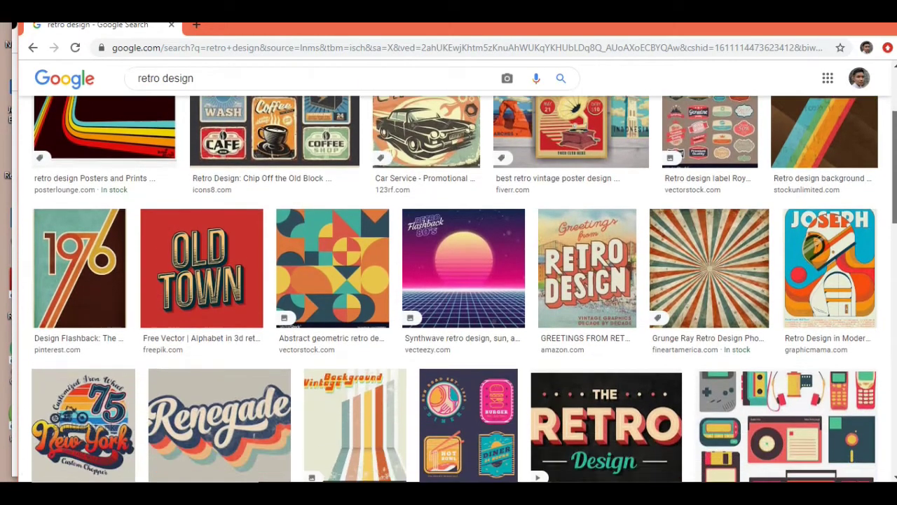
scroll(449, 288, down, 1)
scroll(449, 288, down, 1)
scroll(449, 288, down, 2)
scroll(448, 288, down, 1)
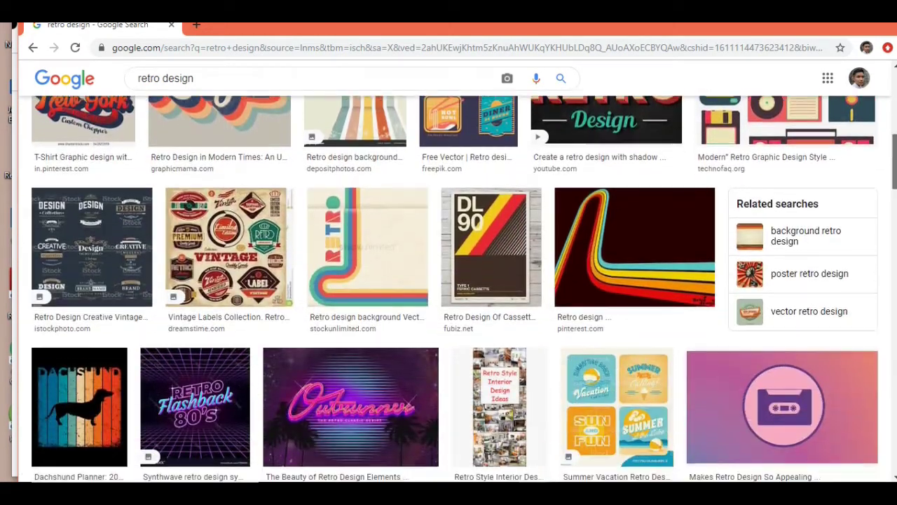
scroll(449, 287, down, 2)
scroll(449, 288, down, 1)
scroll(449, 287, down, 2)
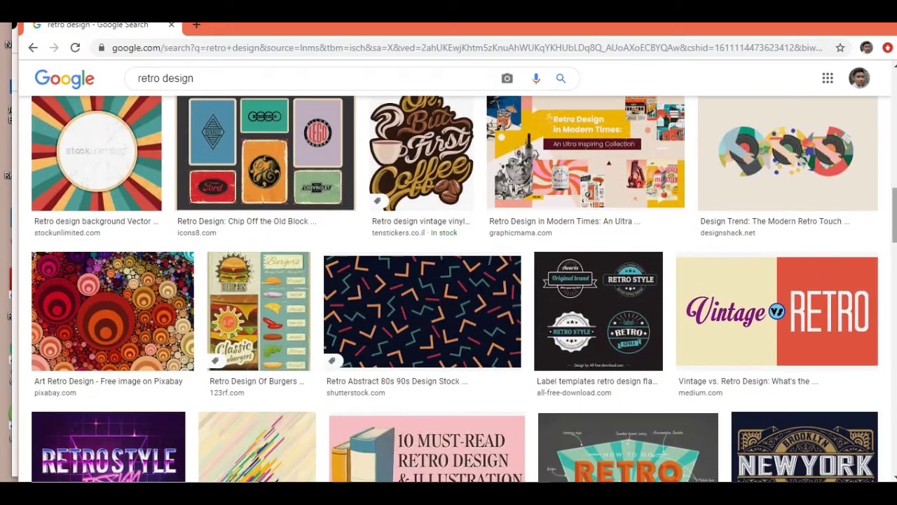
scroll(449, 288, down, 3)
scroll(449, 287, down, 2)
scroll(449, 288, down, 3)
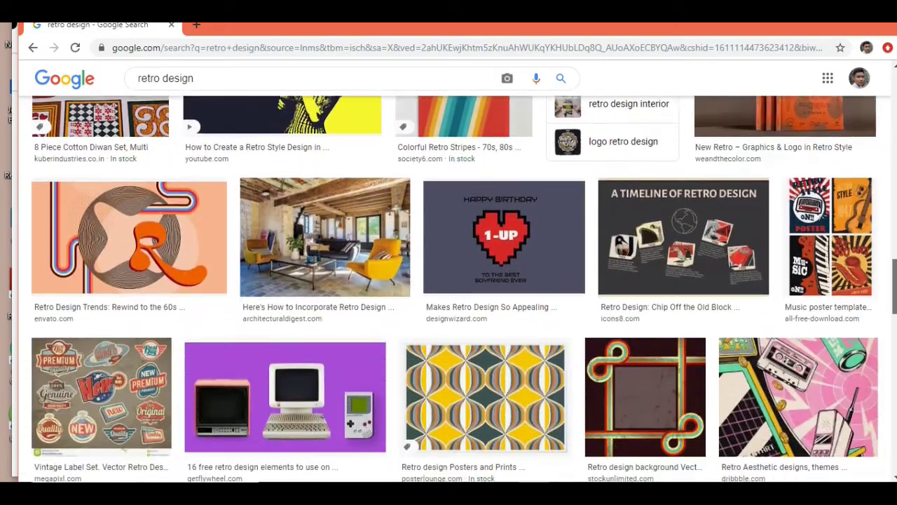
scroll(449, 287, down, 2)
scroll(449, 287, down, 2)
scroll(449, 287, down, 2)
scroll(449, 288, down, 1)
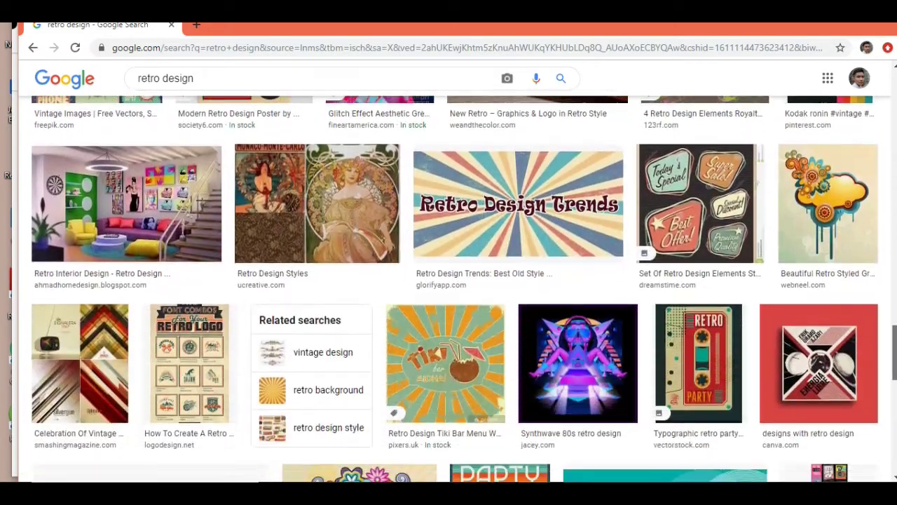
scroll(448, 287, down, 1)
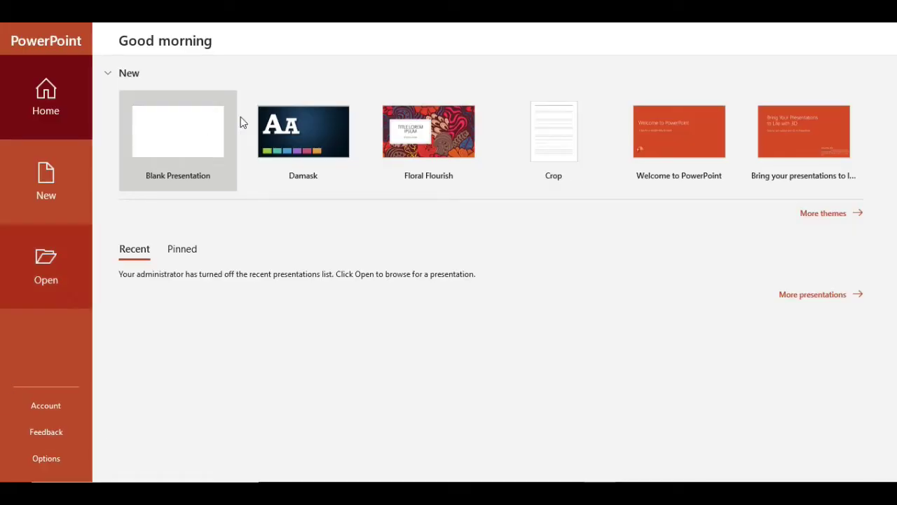
Step: Start a blank presentation and bring up the Insert Shapes gallery
click(212, 134)
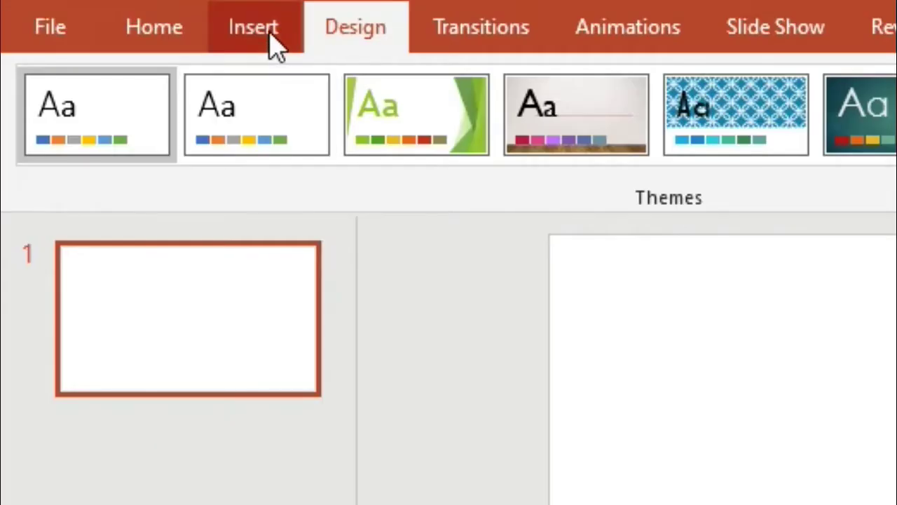
click(273, 42)
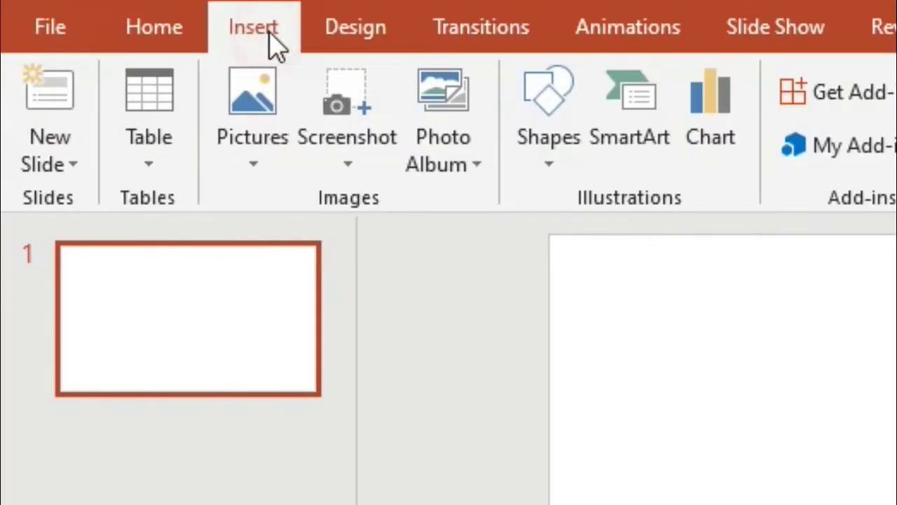
click(538, 110)
Step: Cover the slide with a rectangle filled Gold, Accent 4, Lighter 80% and no outline
click(637, 237)
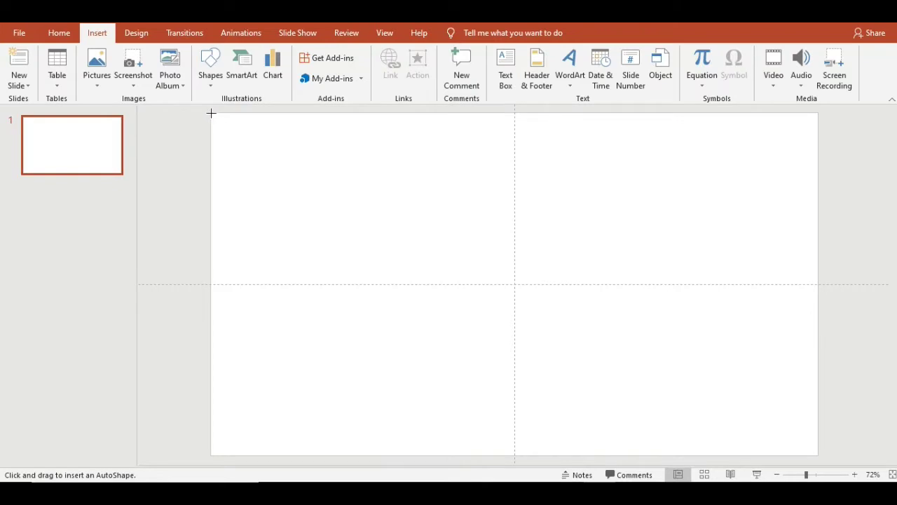
mouse_move(211, 113)
mouse_down()
mouse_move(826, 452)
mouse_move(818, 455)
mouse_up()
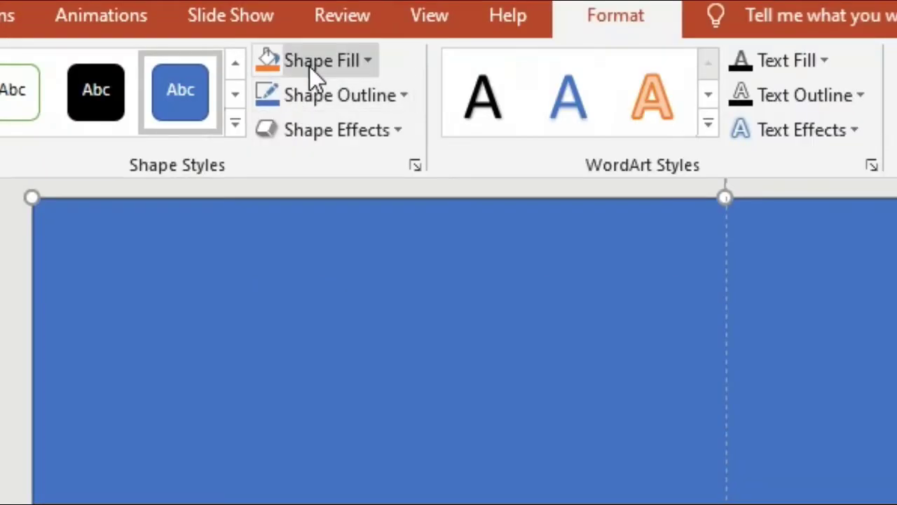
click(309, 67)
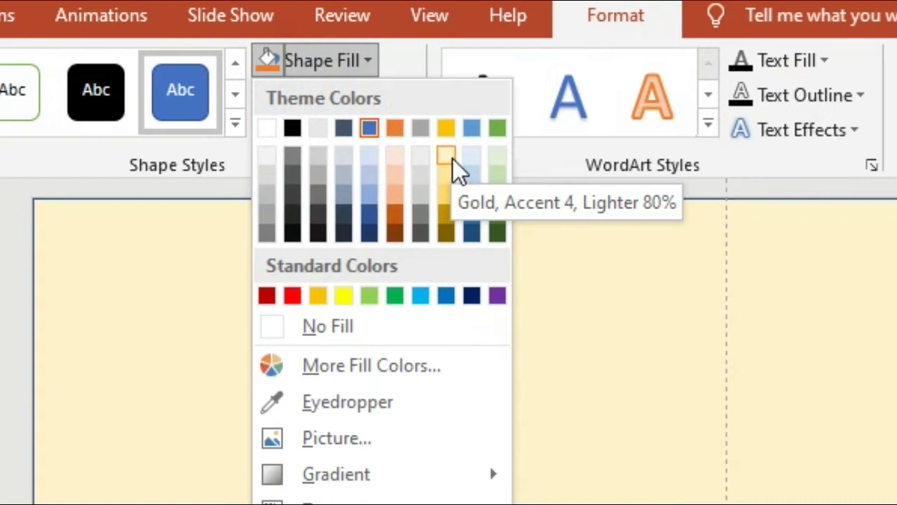
click(453, 159)
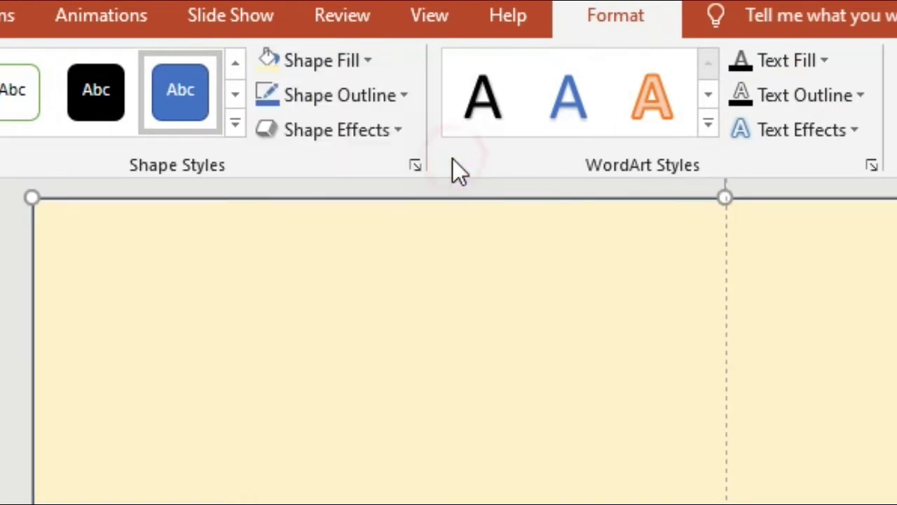
click(401, 95)
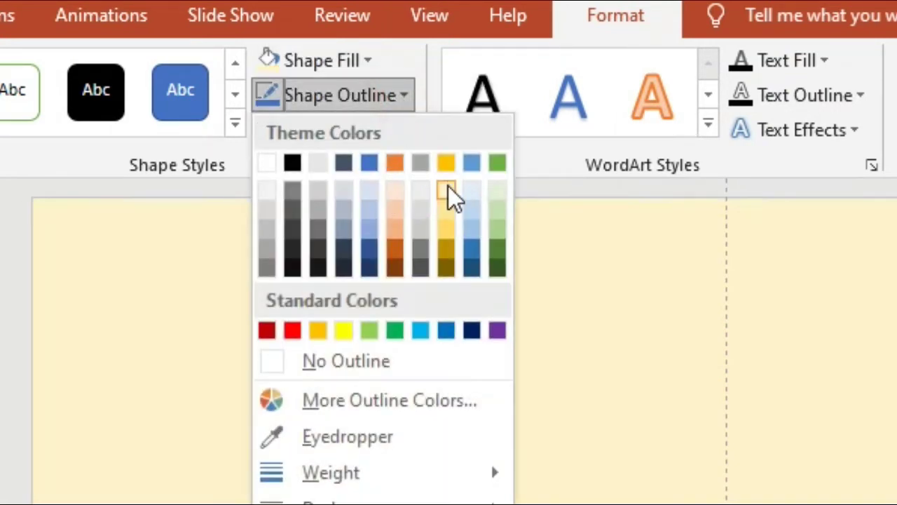
click(376, 363)
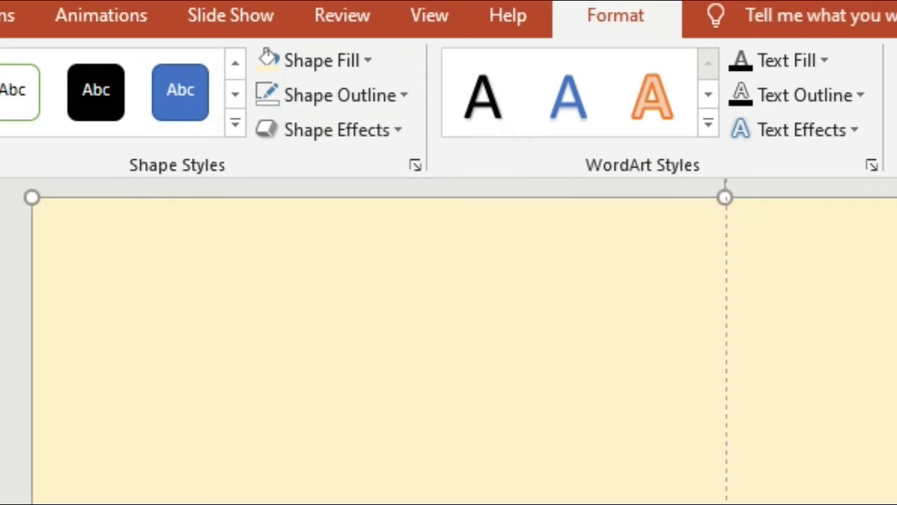
key(alt+n)
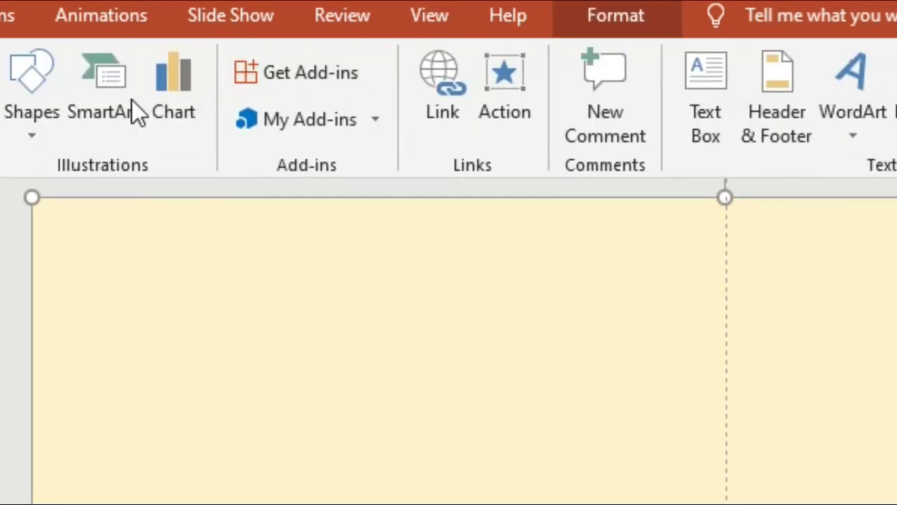
Step: Draw a Flowchart: Manual Operation trapezoid, sized 3.49" by 8.08", just below the slide centre
click(38, 117)
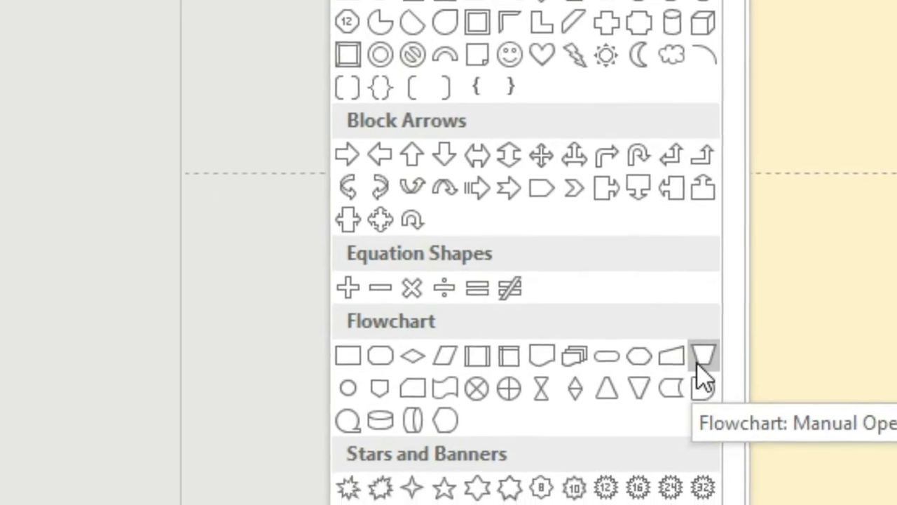
click(690, 430)
drag(359, 213, 701, 352)
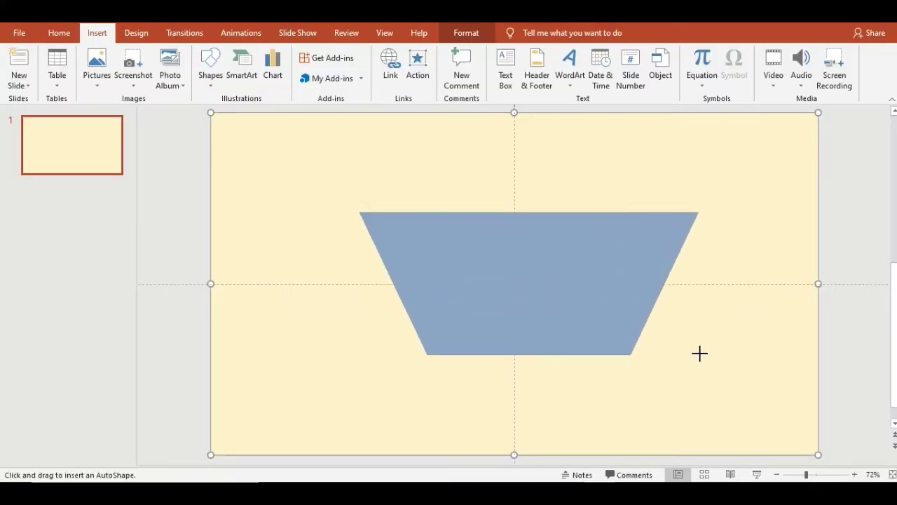
drag(544, 276, 543, 282)
drag(687, 355, 711, 373)
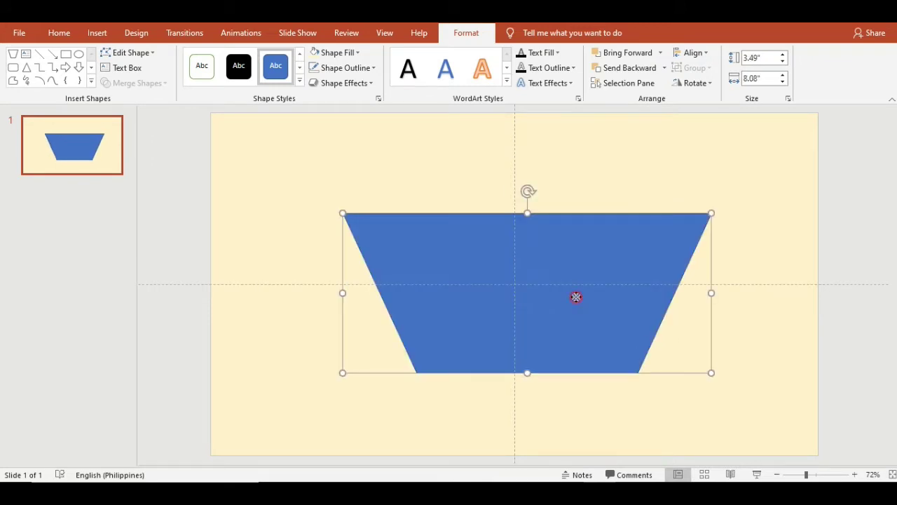
drag(565, 300, 566, 315)
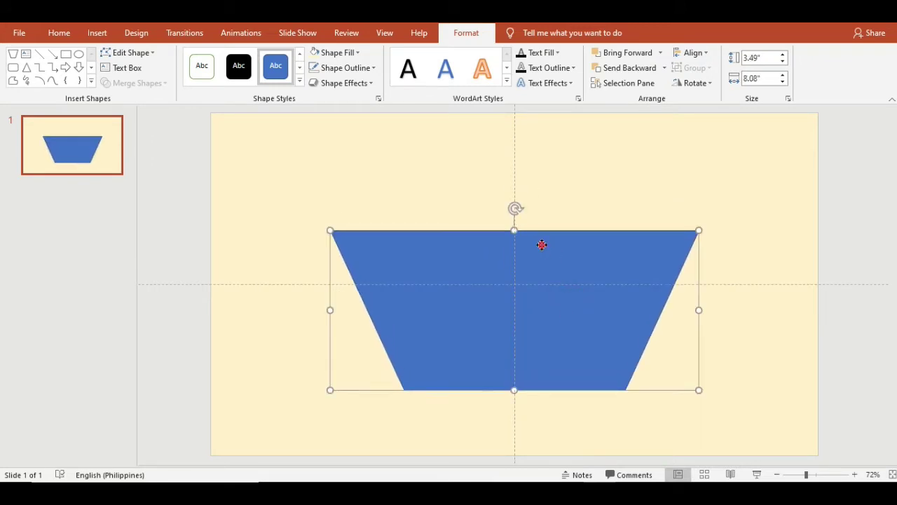
drag(541, 245, 545, 259)
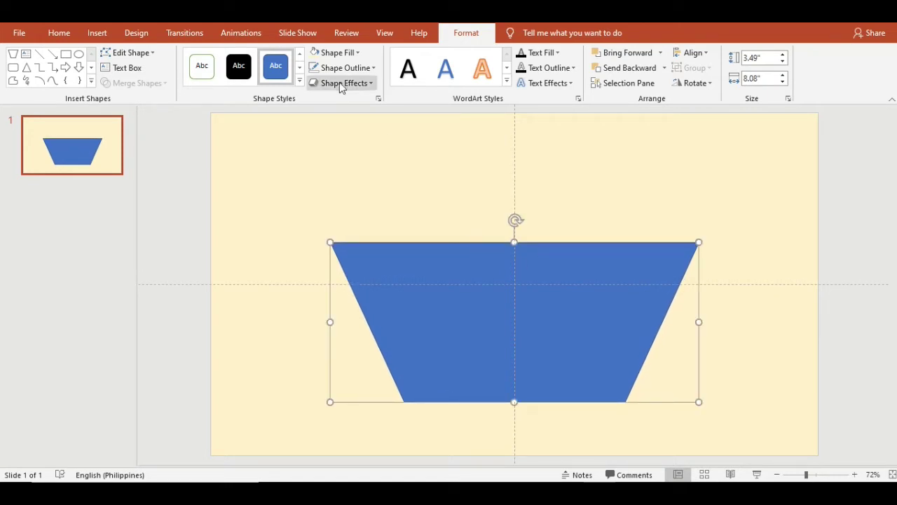
Step: Give the trapezoid No Fill and a 6 pt dark green outline
click(349, 54)
click(368, 172)
click(372, 67)
mouse_move(341, 232)
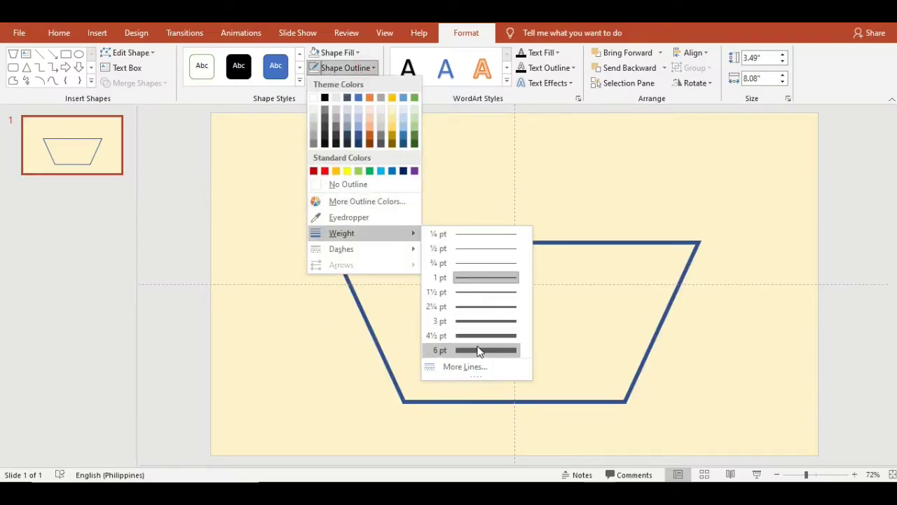
click(479, 350)
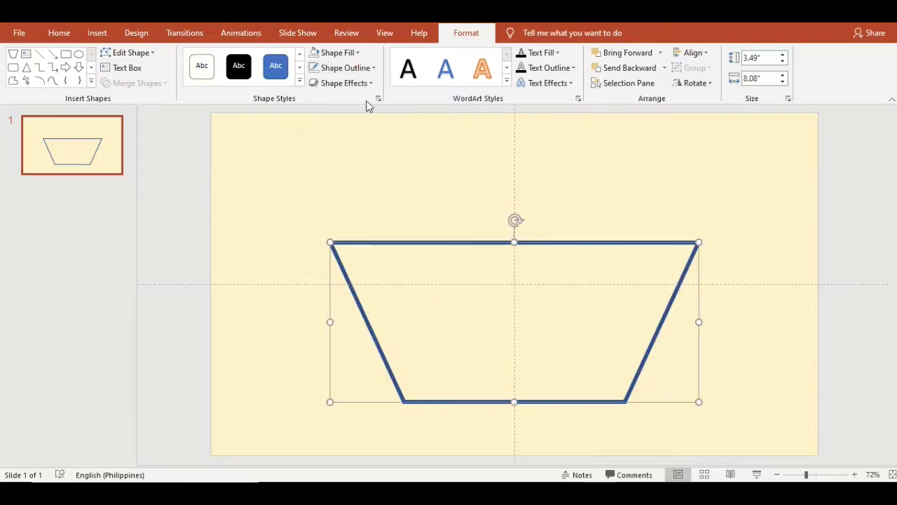
click(371, 67)
click(414, 146)
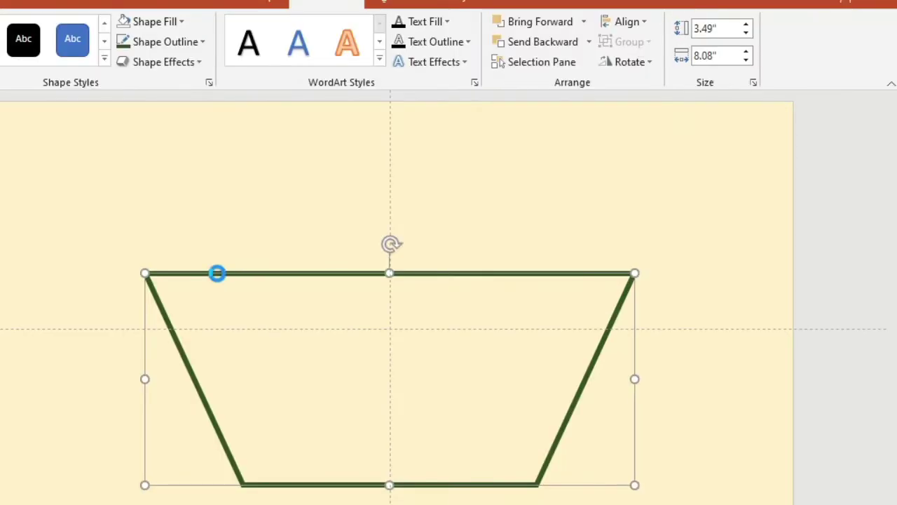
Step: Duplicate the trapezoid with a 1½ pt outline, shrunk to 3.21" by 7.58" inside the original
key(ctrl+d)
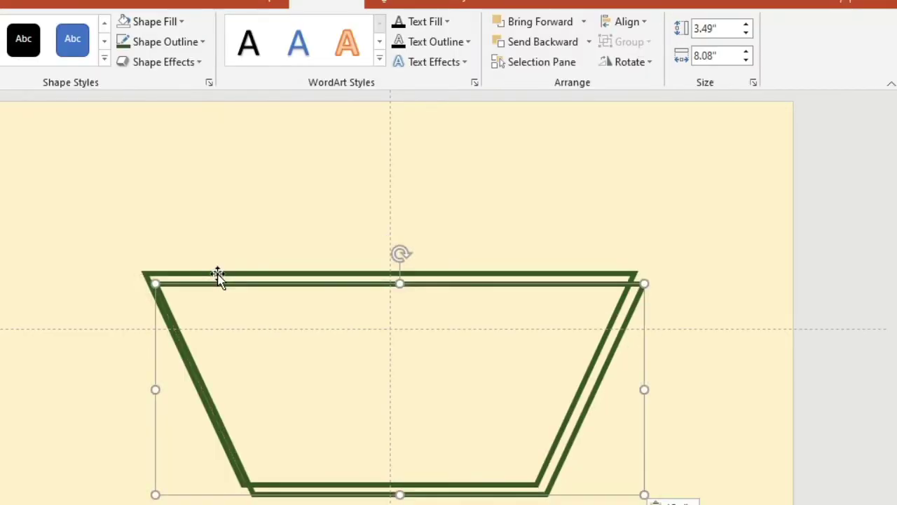
click(175, 42)
mouse_move(161, 261)
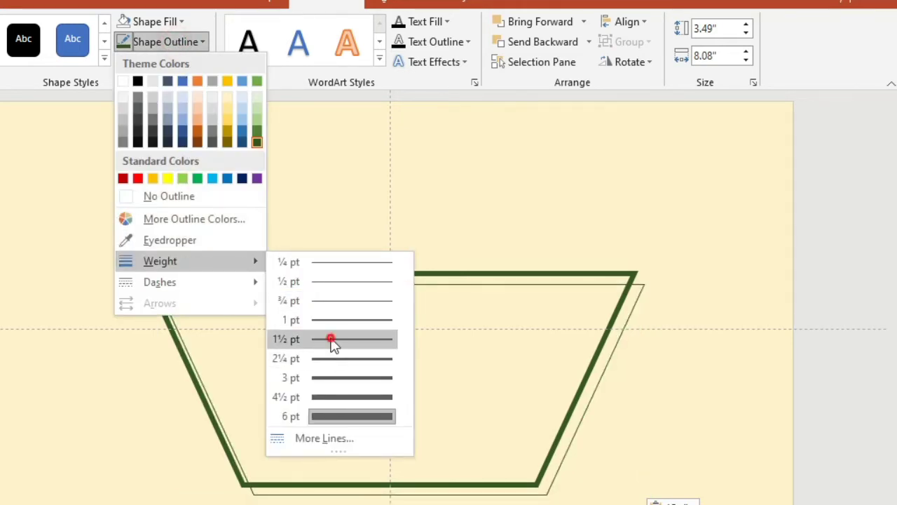
click(331, 339)
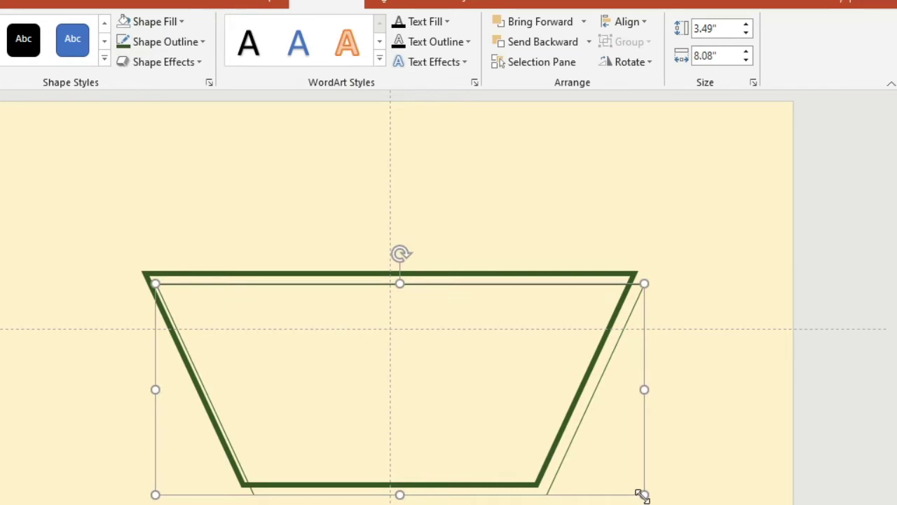
drag(644, 495, 615, 478)
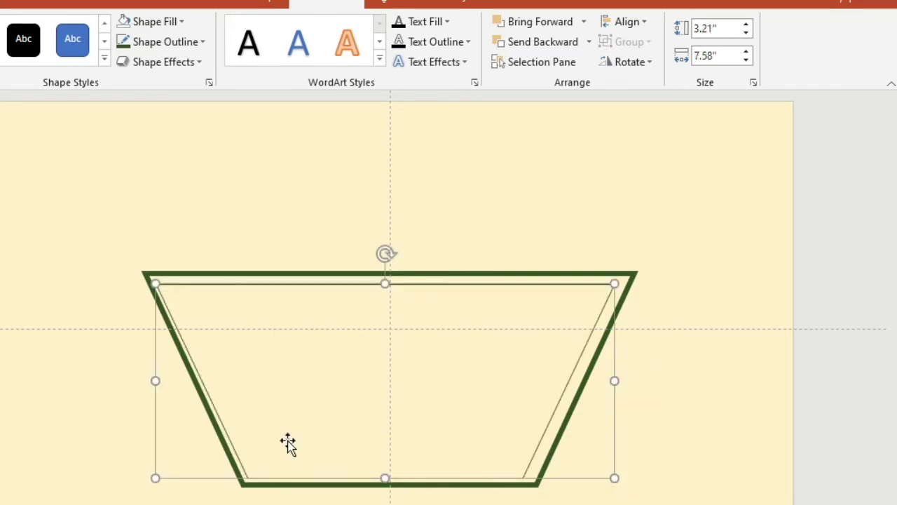
drag(153, 478, 167, 477)
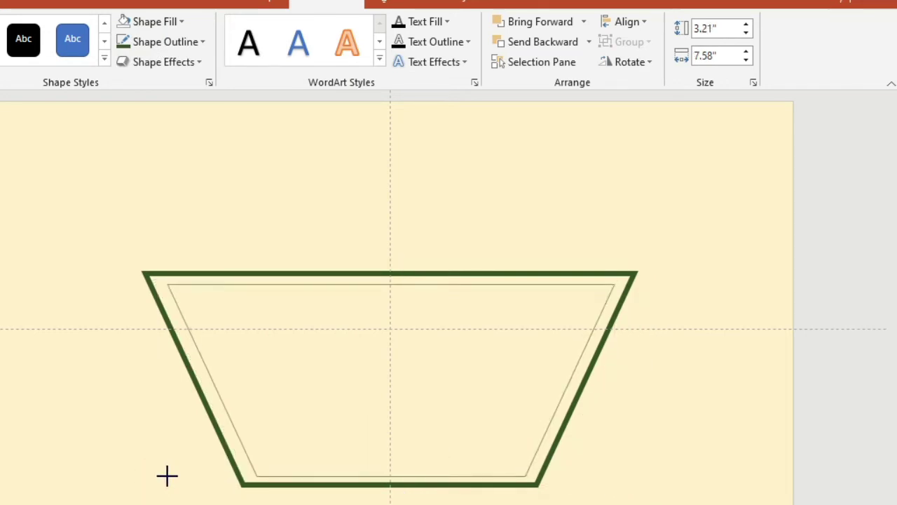
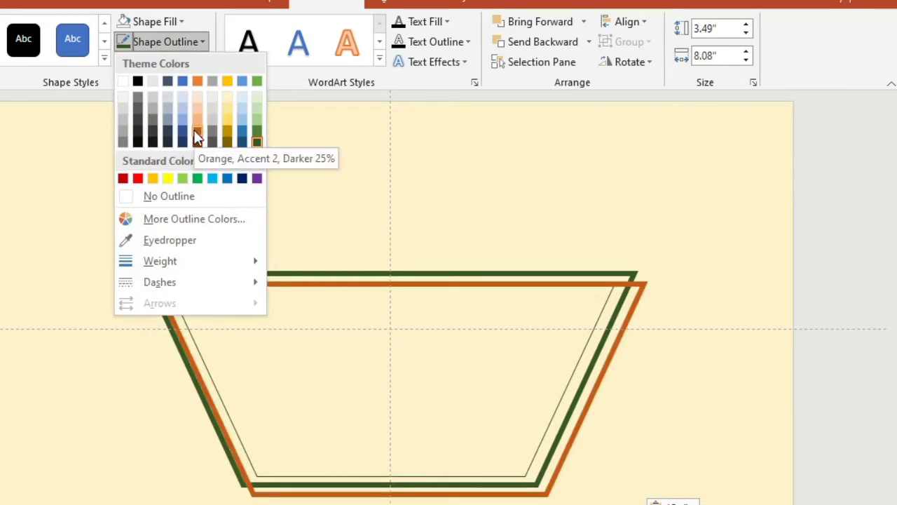
Step: Give the innermost trapezoid copy a red outline at 4½ pt weight
click(140, 178)
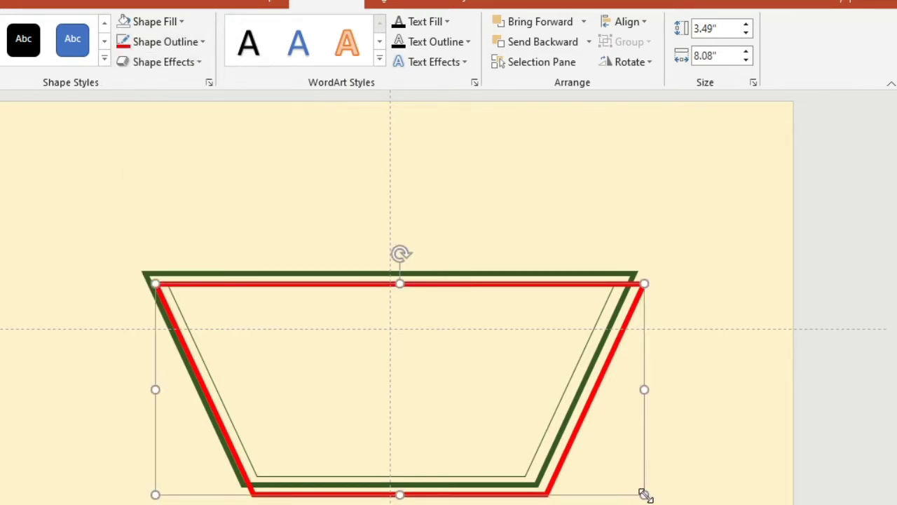
click(197, 43)
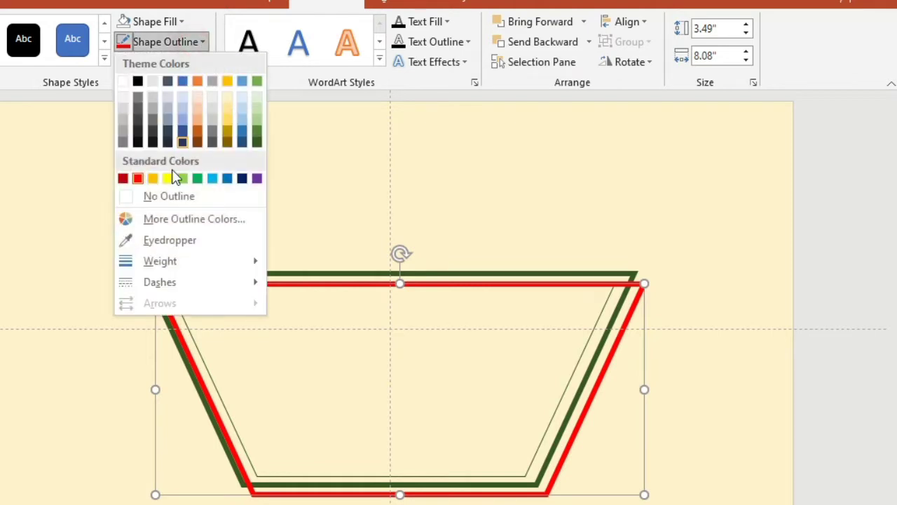
mouse_move(159, 261)
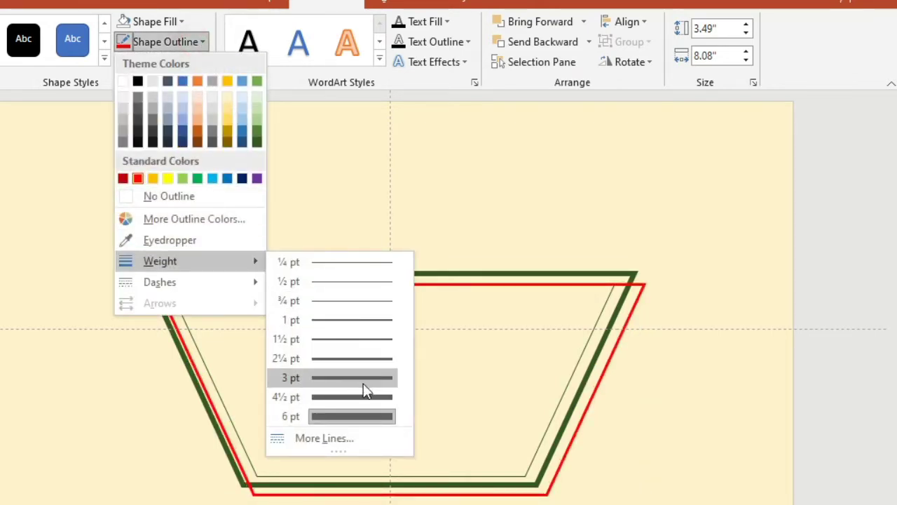
click(363, 396)
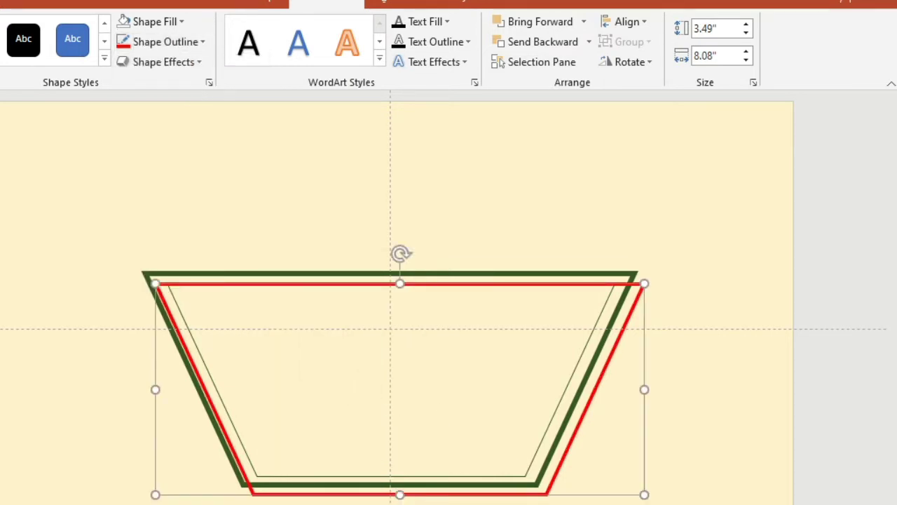
Step: Drag the red trapezoid's corners inward to about 2.78" by 6.7", inside the thin green line
mouse_move(644, 494)
mouse_down()
mouse_move(587, 481)
mouse_move(595, 484)
mouse_up()
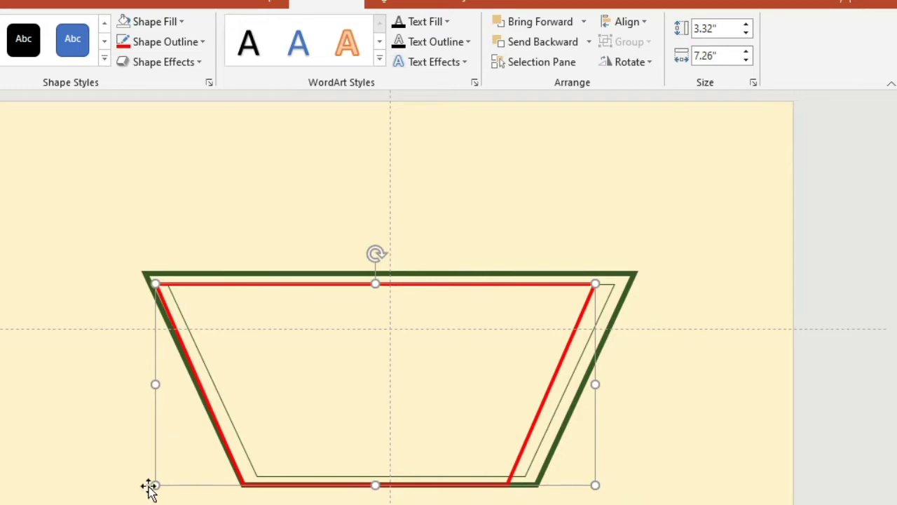
drag(155, 484, 184, 463)
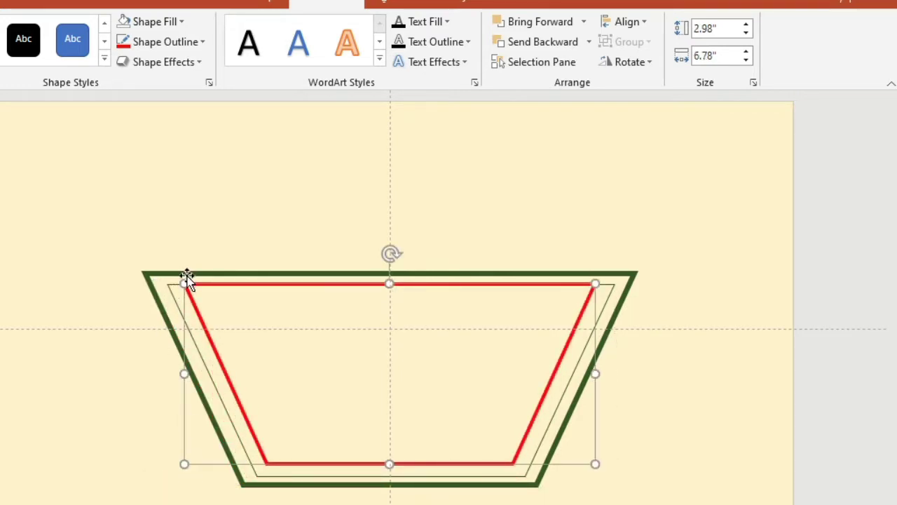
drag(184, 283, 190, 296)
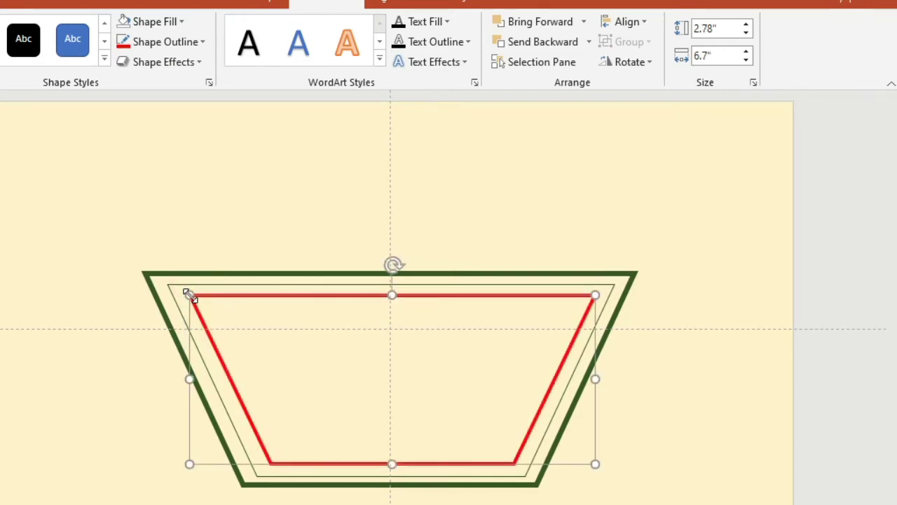
click(181, 22)
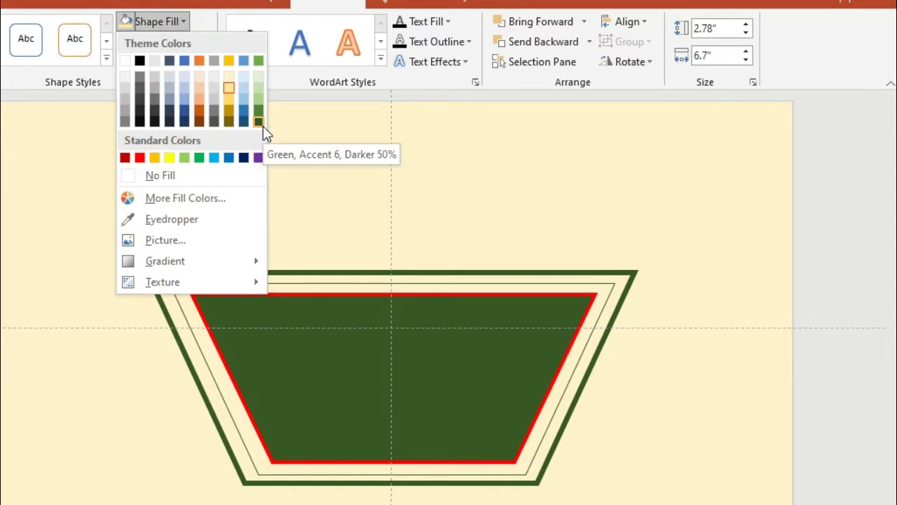
Step: Fill the red trapezoid Green, Accent 6, Darker 50%, then duplicate it and remove the copy's outline
click(259, 123)
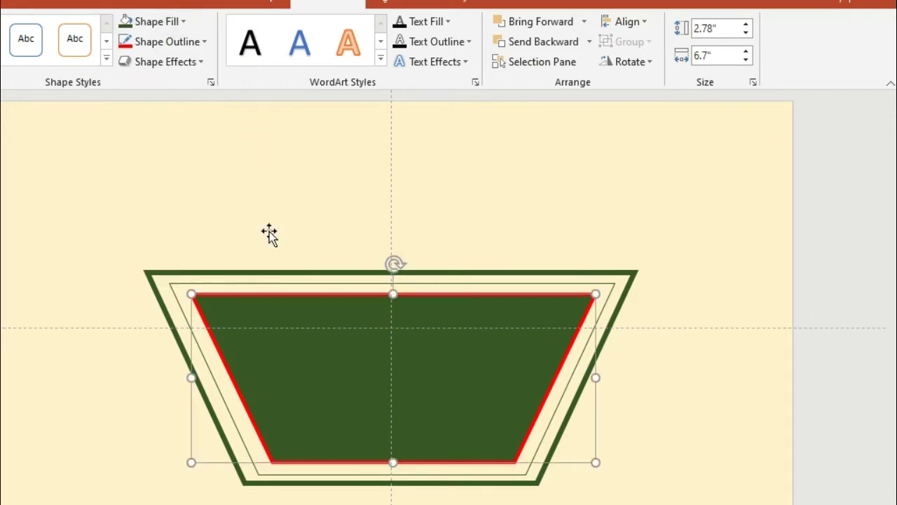
key(ctrl+c)
key(ctrl+v)
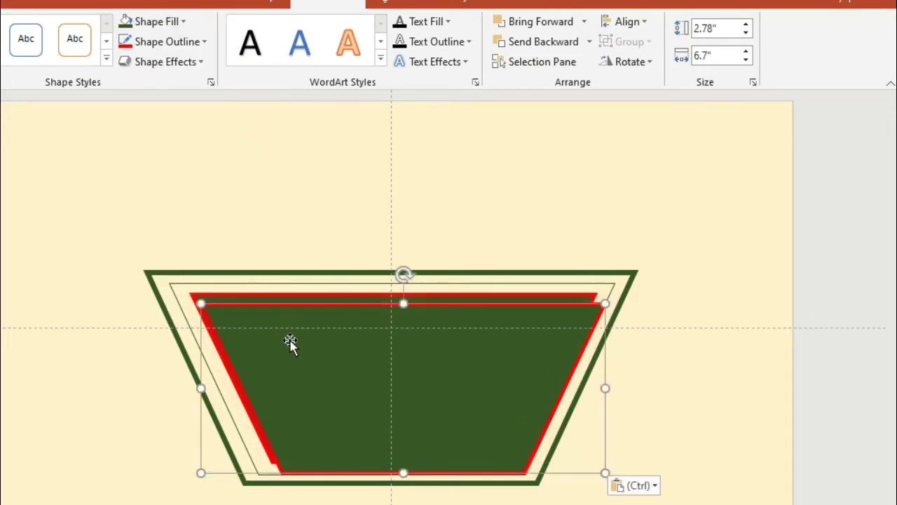
click(198, 43)
click(194, 200)
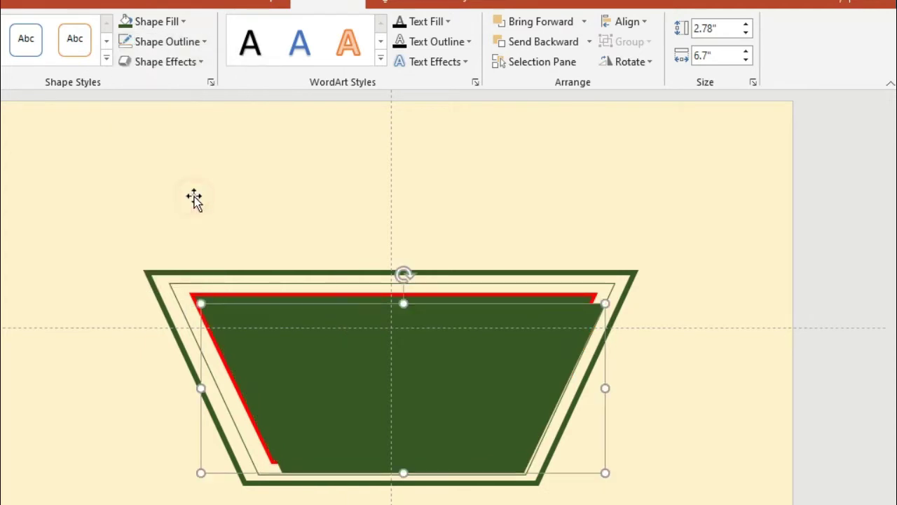
Step: Fill the copy Gold, Accent 4, Lighter 60% and resize it to about 2.13" x 6.58"
click(181, 27)
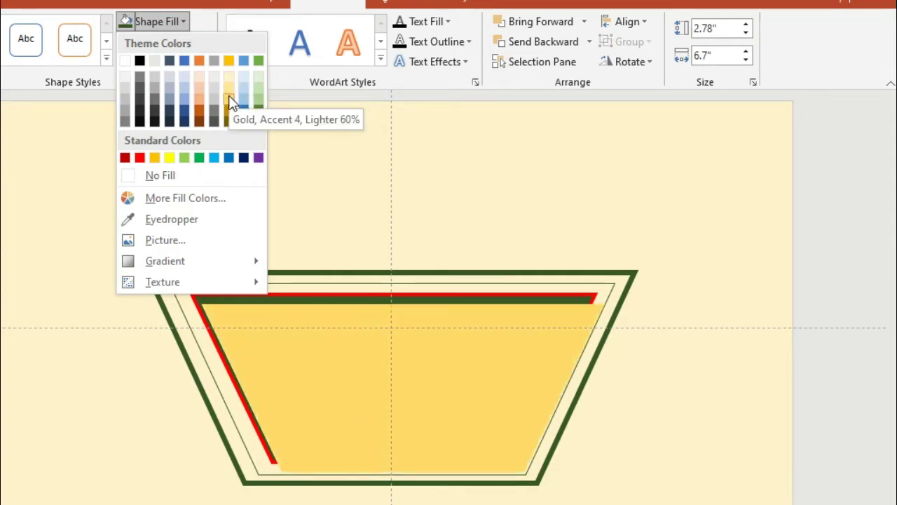
click(228, 95)
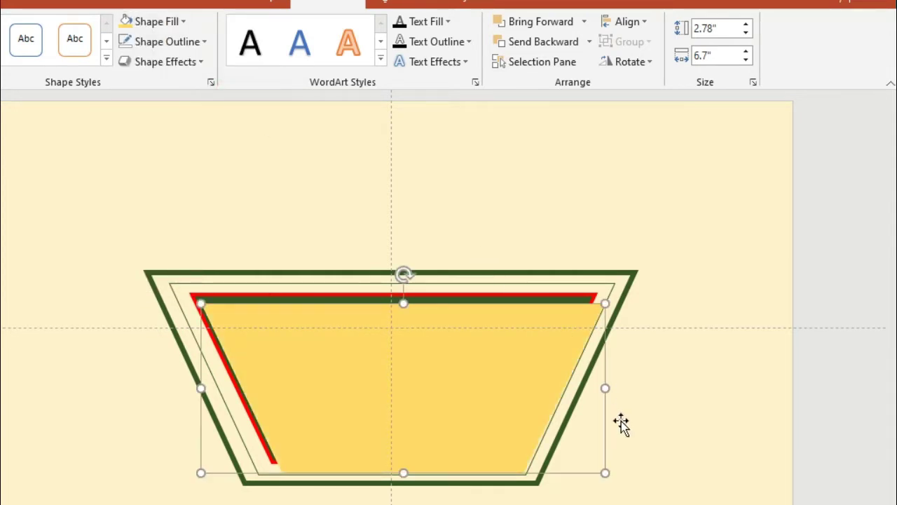
drag(605, 473, 573, 440)
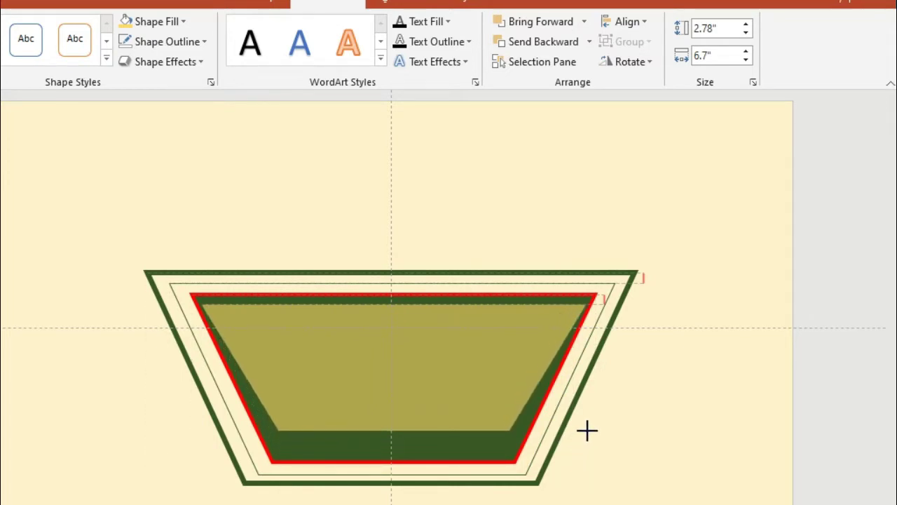
drag(572, 440, 584, 425)
drag(477, 366, 469, 357)
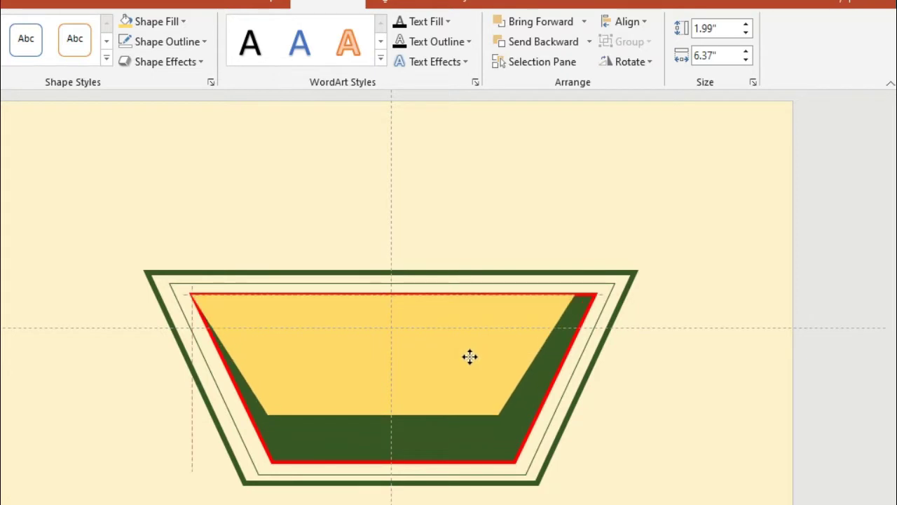
drag(470, 357, 470, 356)
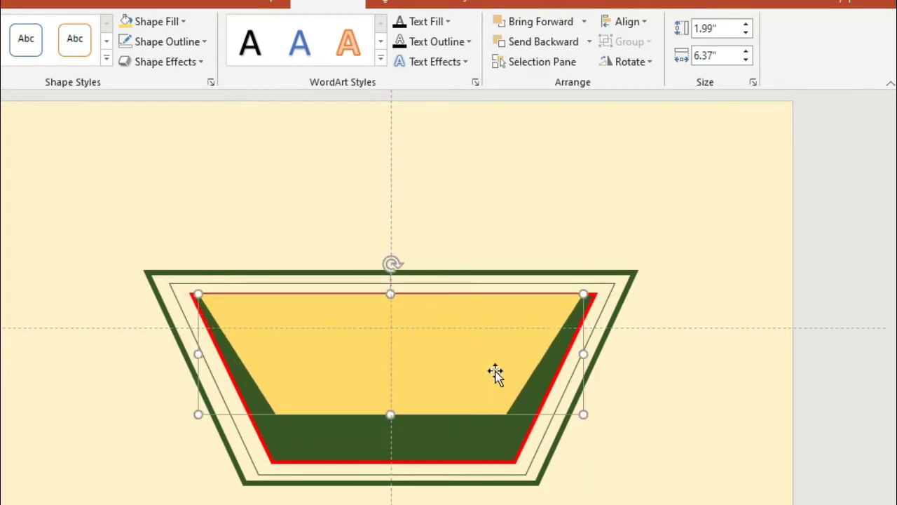
drag(585, 417, 595, 423)
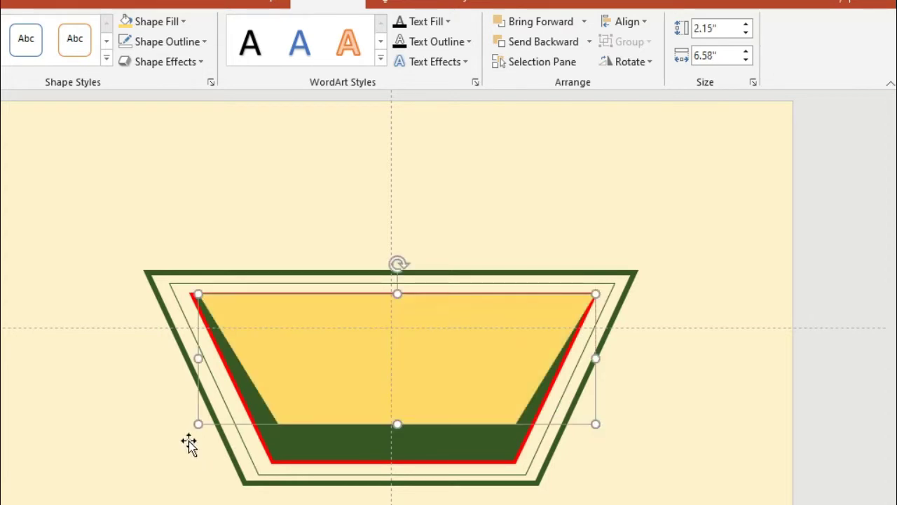
drag(198, 424, 191, 423)
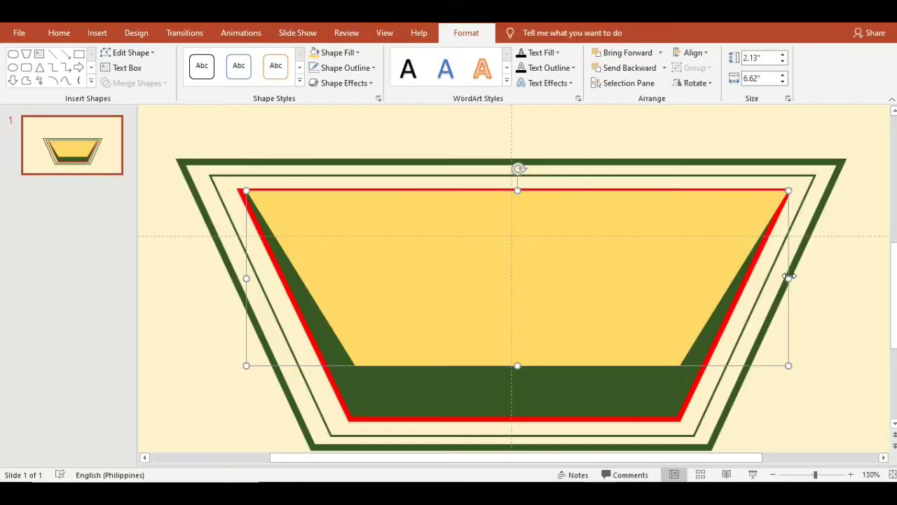
drag(788, 277, 784, 284)
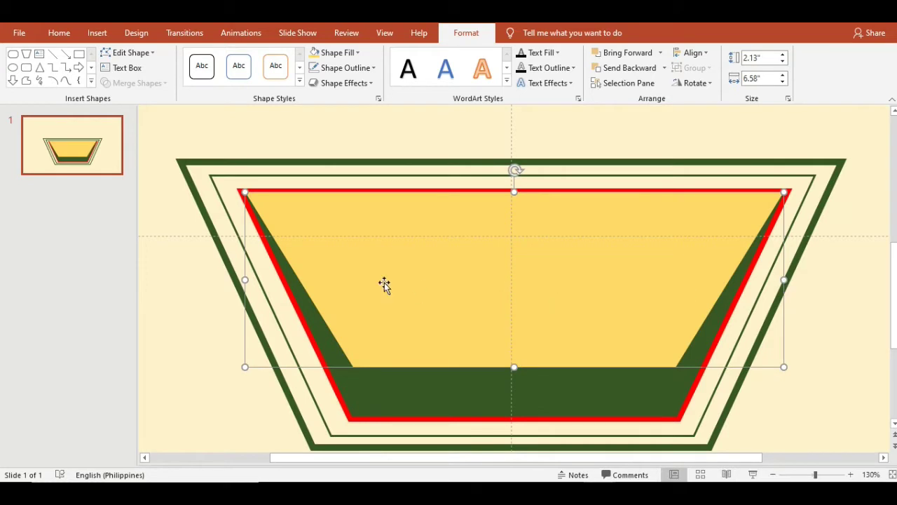
Step: Draw a tall narrow rectangle on the trapezoid's left side and fill it gold
click(81, 55)
drag(250, 198, 296, 405)
click(318, 56)
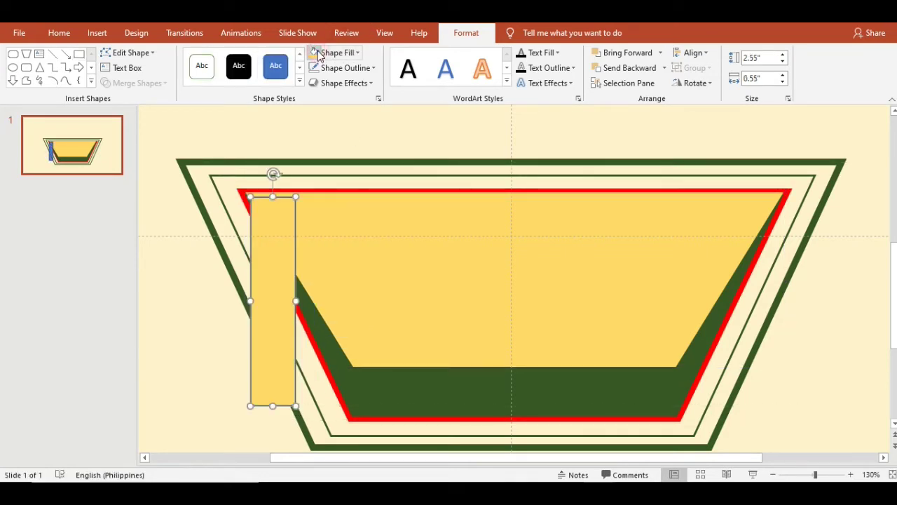
Step: Tilt the gold strip to the left slant against the red border, about 2.3" x 0.45", and widen the gold trapezoid
drag(267, 228, 318, 232)
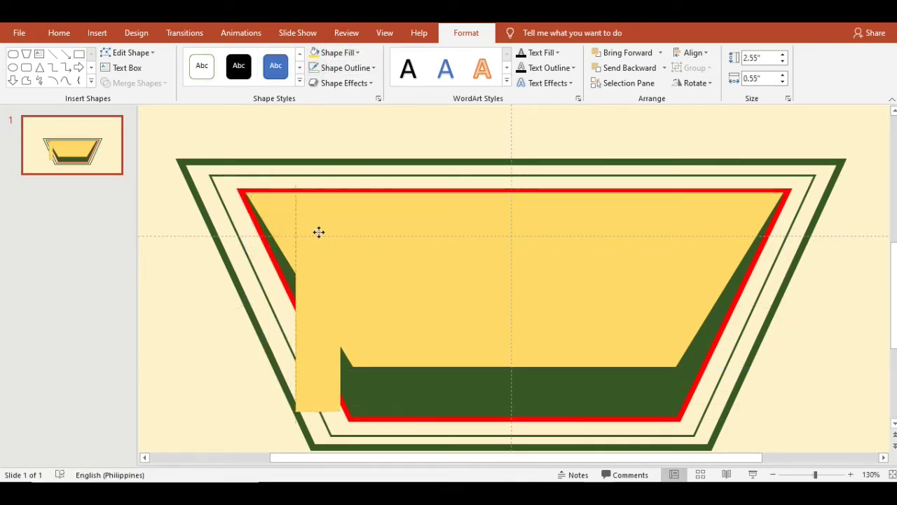
drag(321, 174, 263, 180)
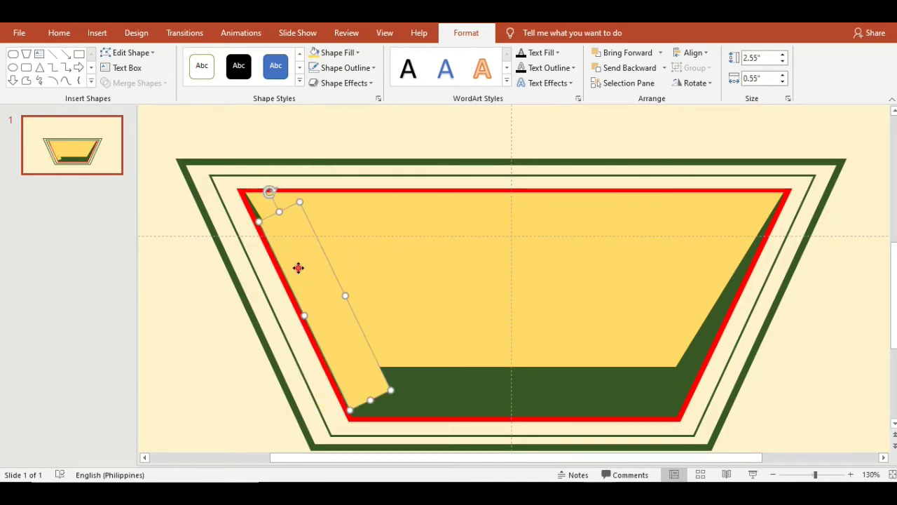
mouse_move(298, 268)
mouse_down()
mouse_move(288, 242)
mouse_move(293, 257)
mouse_up()
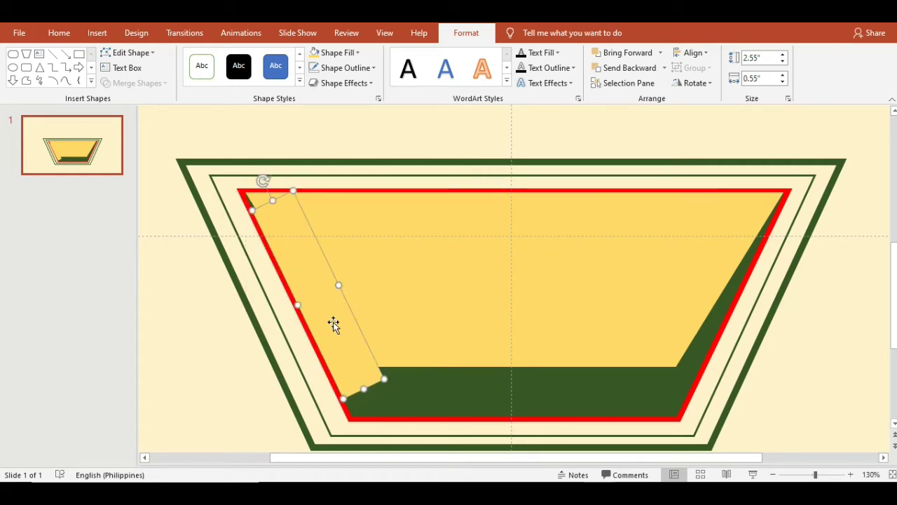
drag(361, 390, 355, 370)
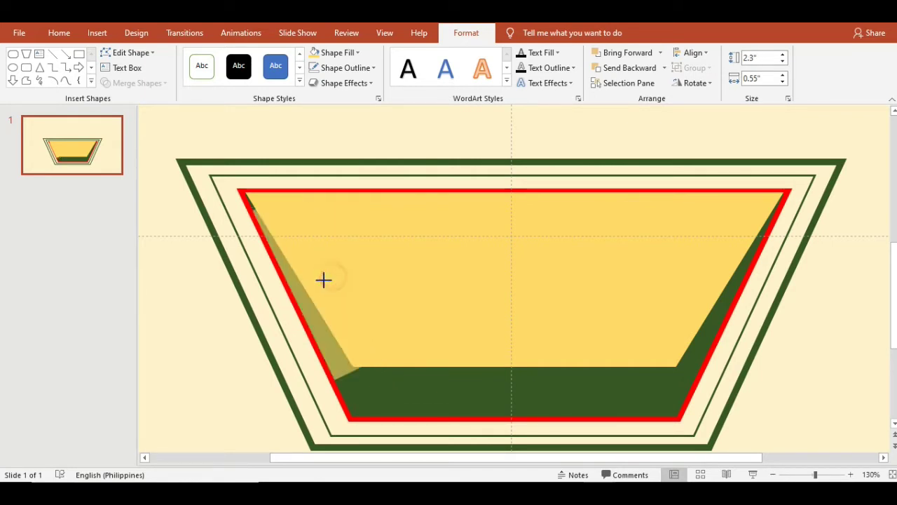
drag(333, 277, 327, 279)
click(350, 280)
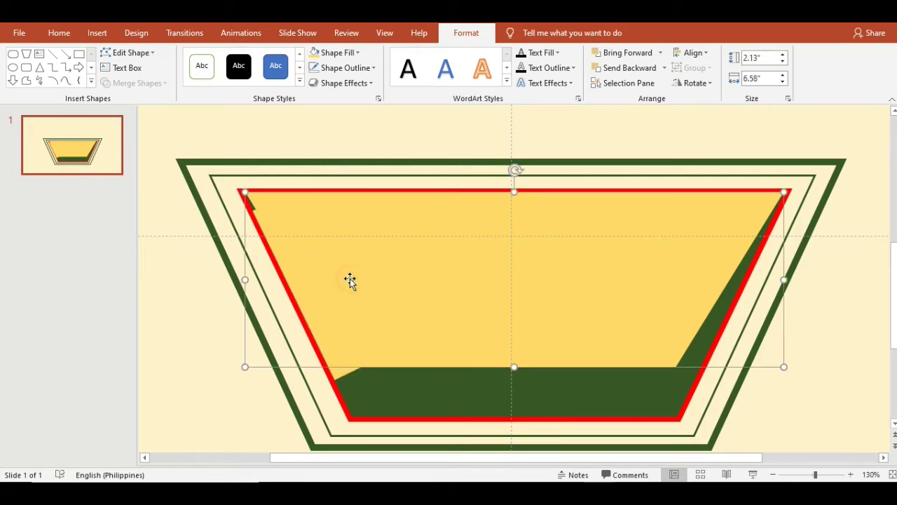
drag(245, 281, 241, 279)
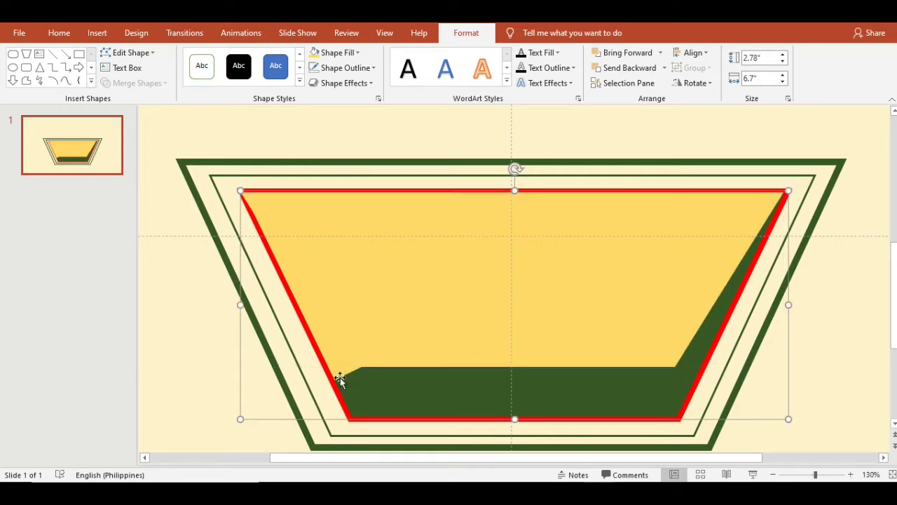
Step: Duplicate the slanted gold strip and rotate the copy to cover the right green wedge
click(329, 351)
key(ctrl+c)
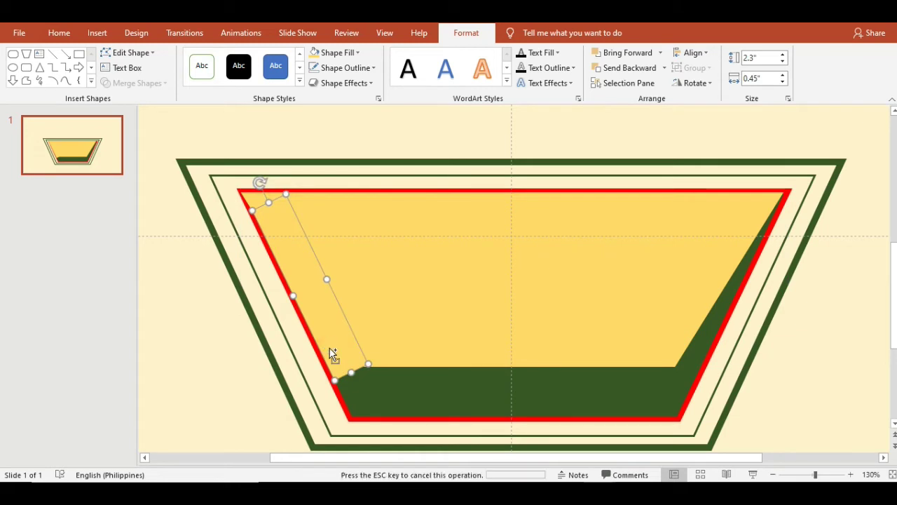
key(ctrl+v)
drag(353, 324, 675, 349)
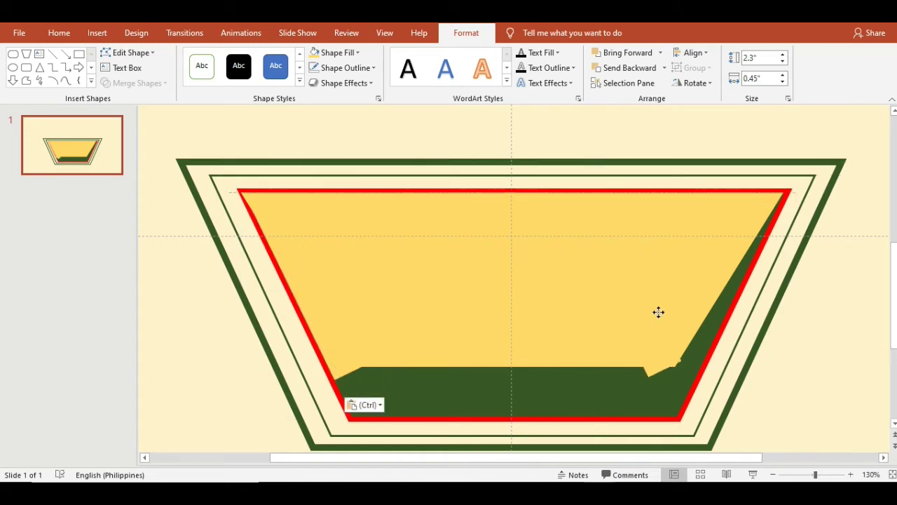
drag(597, 216, 706, 210)
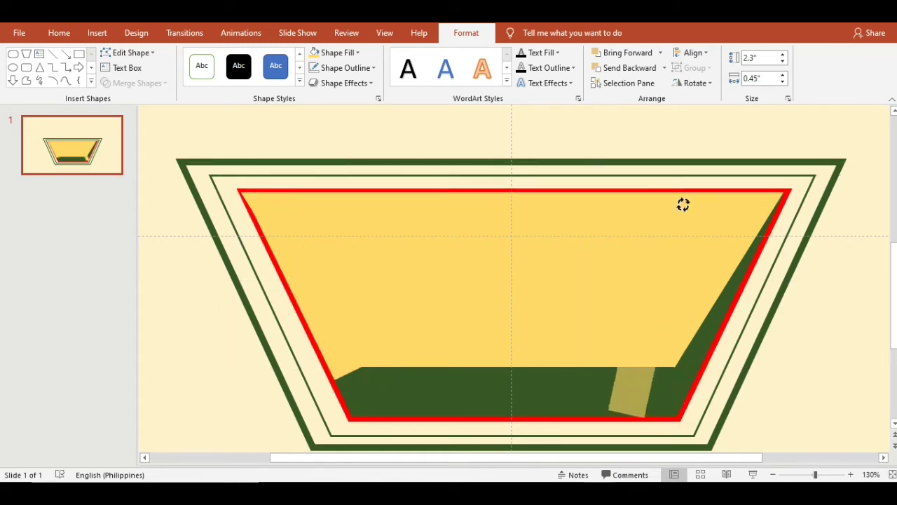
drag(664, 288, 737, 250)
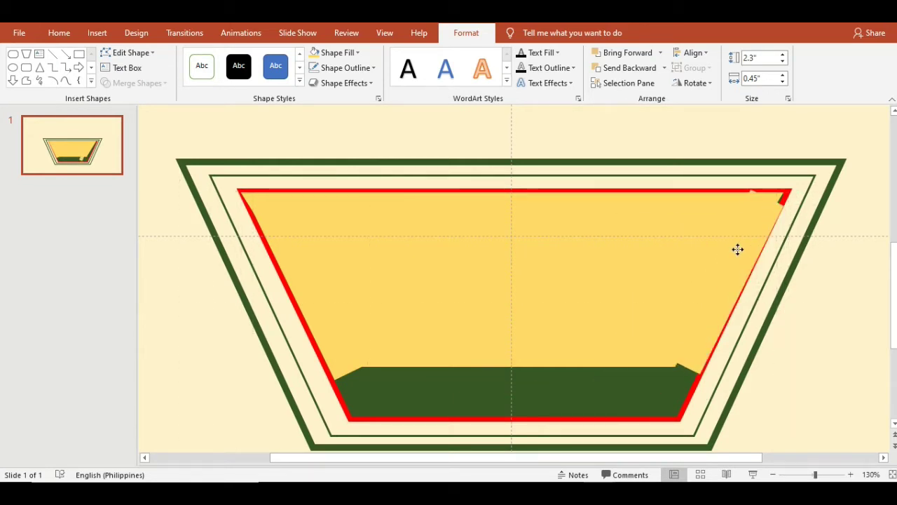
drag(737, 250, 733, 253)
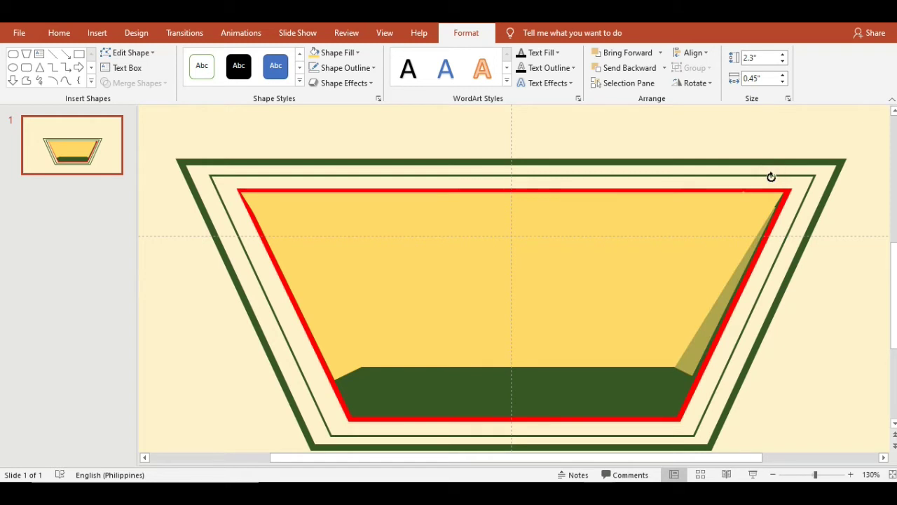
drag(771, 176, 771, 178)
click(793, 279)
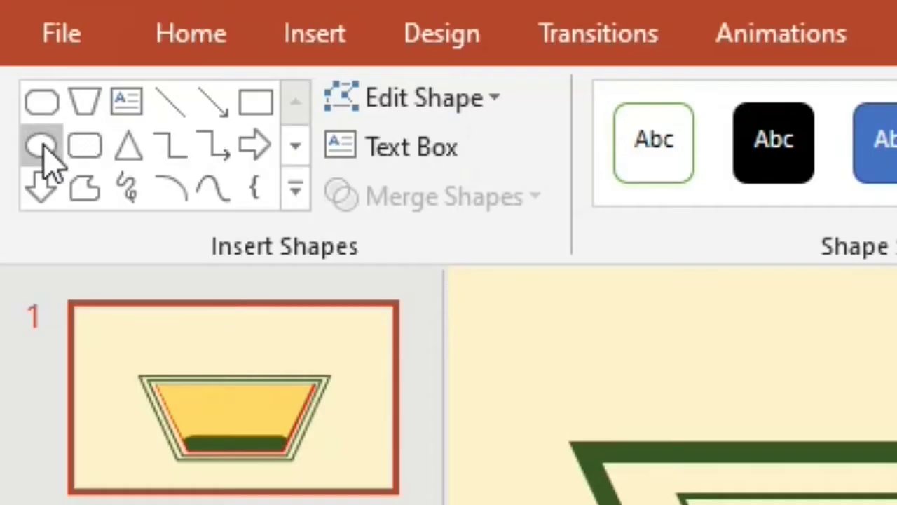
Step: Draw a small oval on the dark green band and set it to No Fill
click(42, 146)
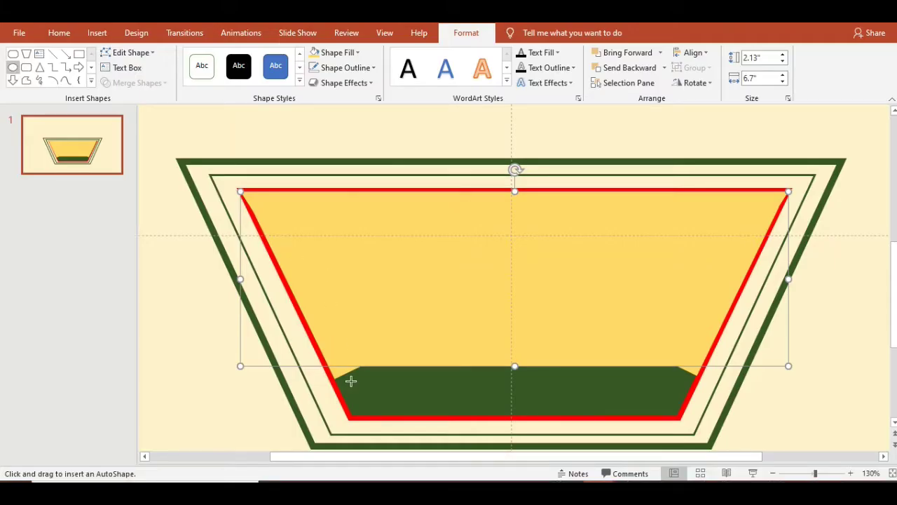
drag(374, 380, 410, 418)
drag(380, 392, 380, 390)
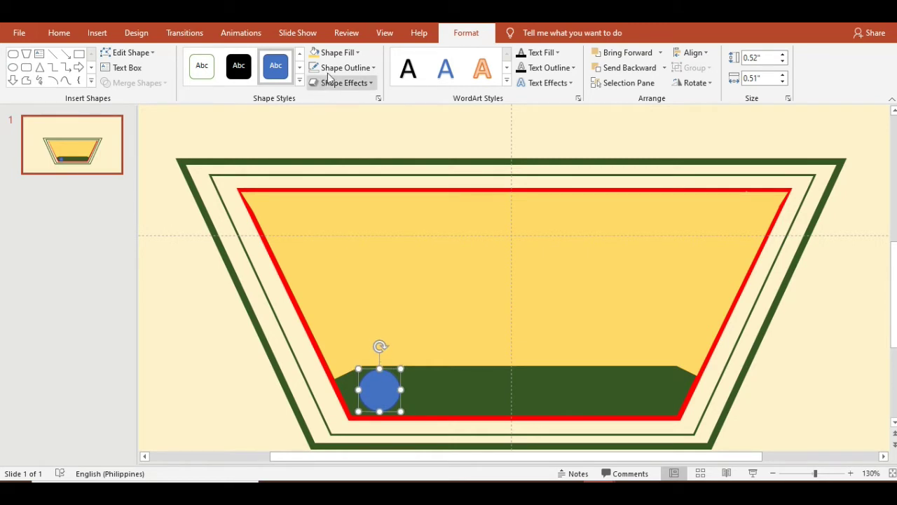
click(356, 53)
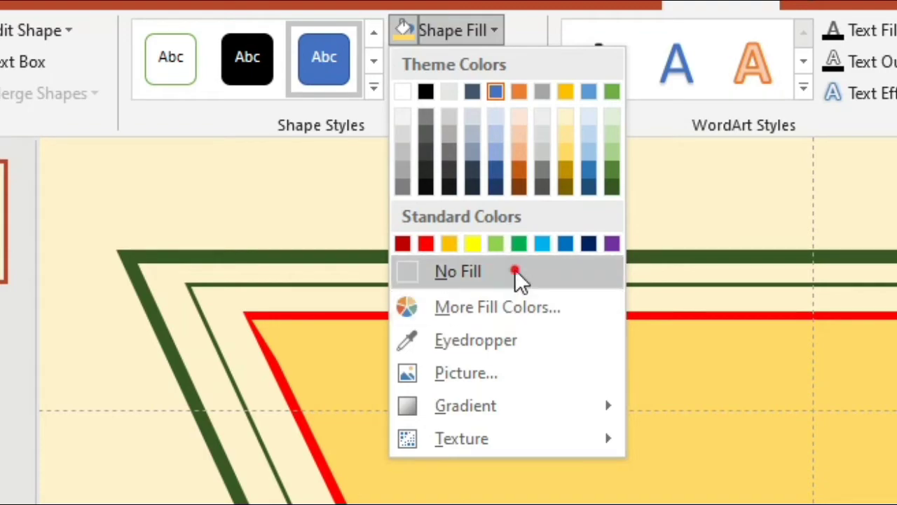
click(514, 273)
Step: Give the circle a red outline with a heavier weight
click(372, 70)
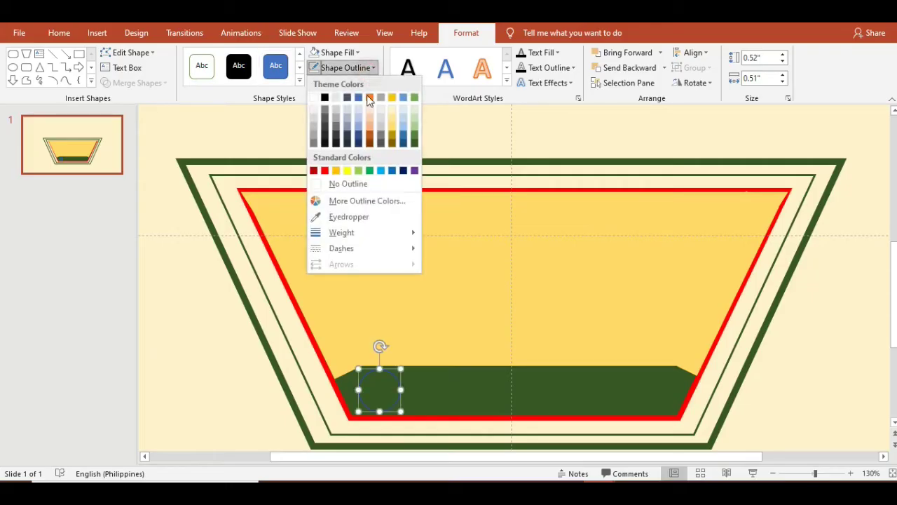
click(322, 173)
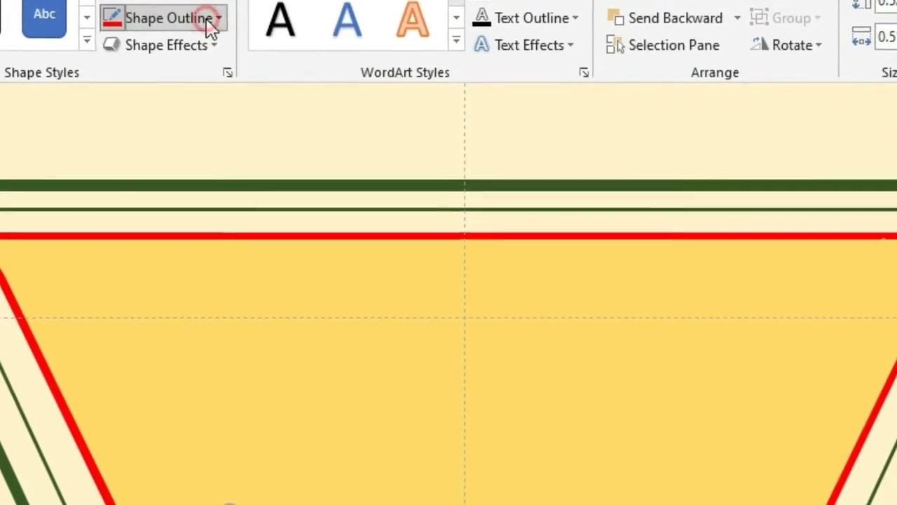
click(372, 68)
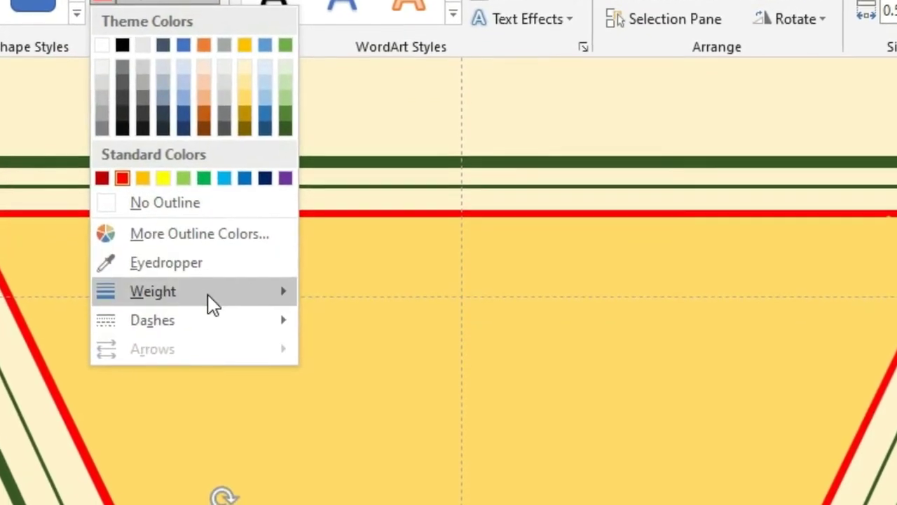
mouse_move(153, 291)
click(395, 387)
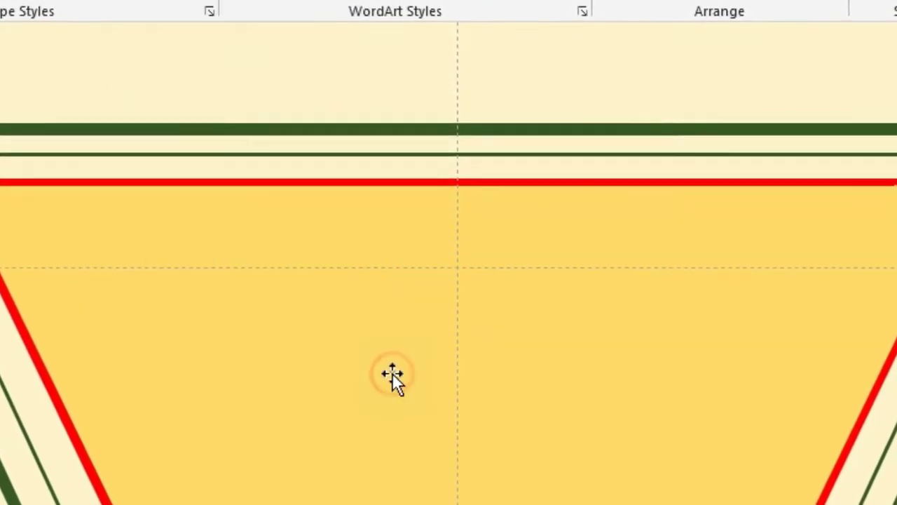
key(Escape)
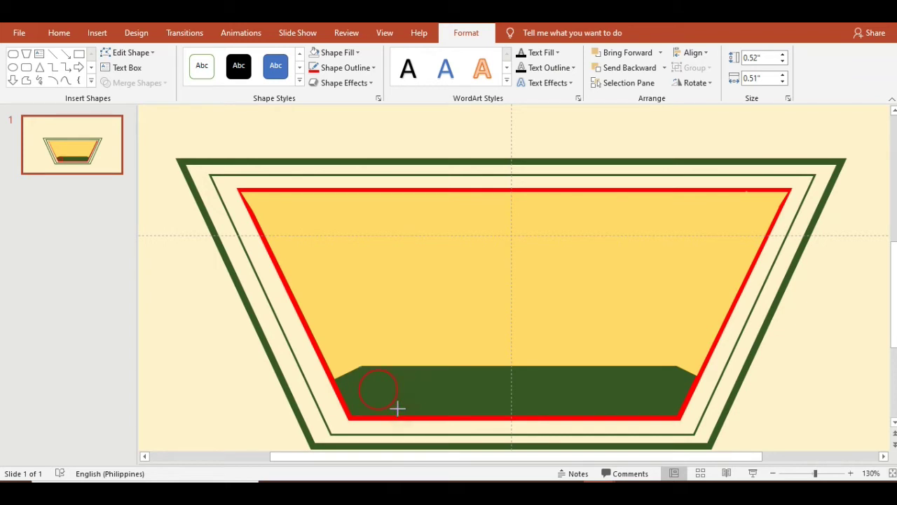
Step: Nudge the 0.49" by 0.47" red circle into place at the band's left end
drag(397, 408, 397, 409)
drag(385, 378, 387, 376)
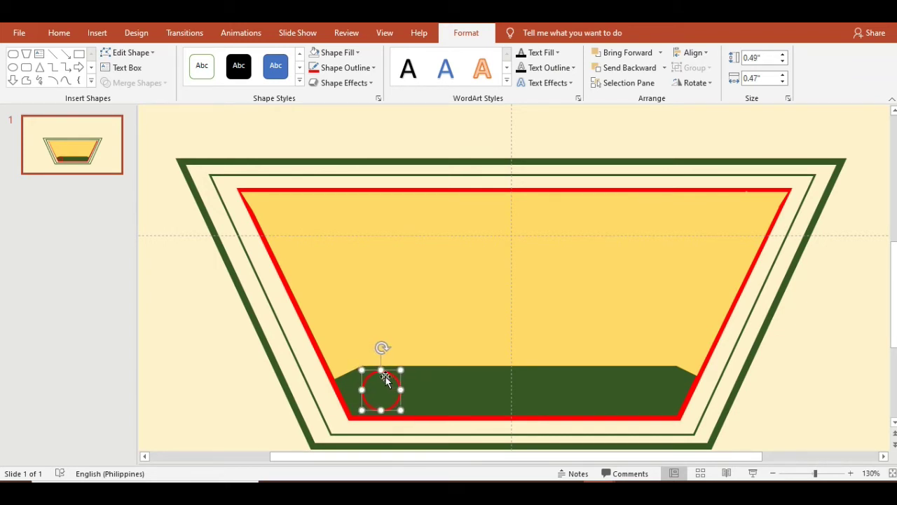
key(ctrl+Right)
key(ctrl+Right)
key(ctrl+Right)
key(ctrl+Right)
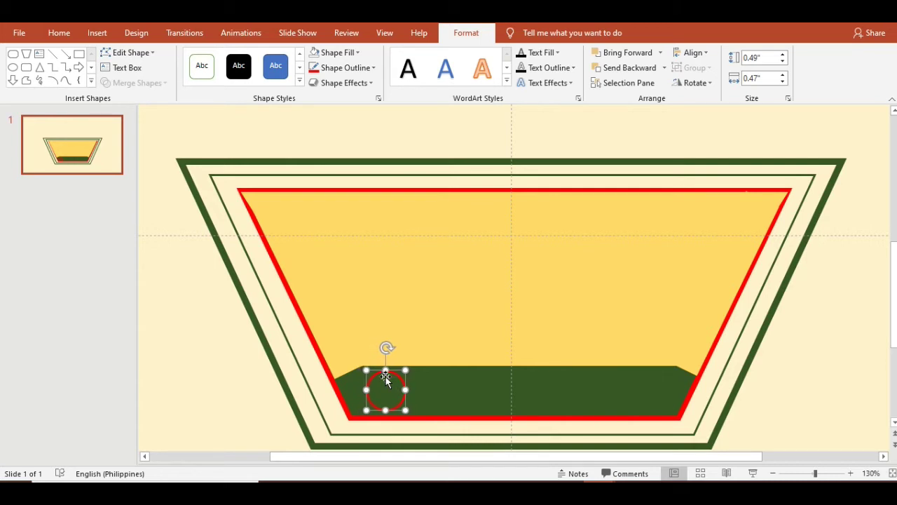
key(ctrl+Right)
key(ctrl+Right)
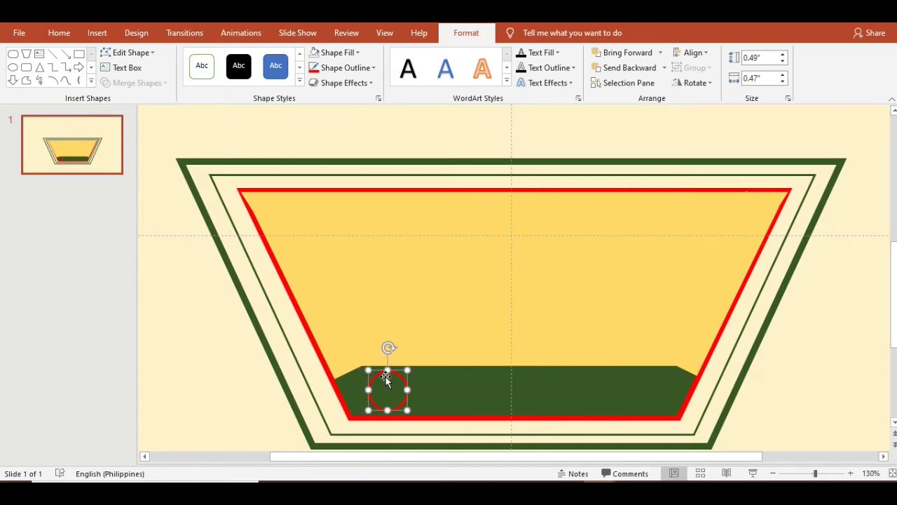
Step: Paste a copy of the circle and fill it solid red
key(ctrl+c)
key(ctrl+v)
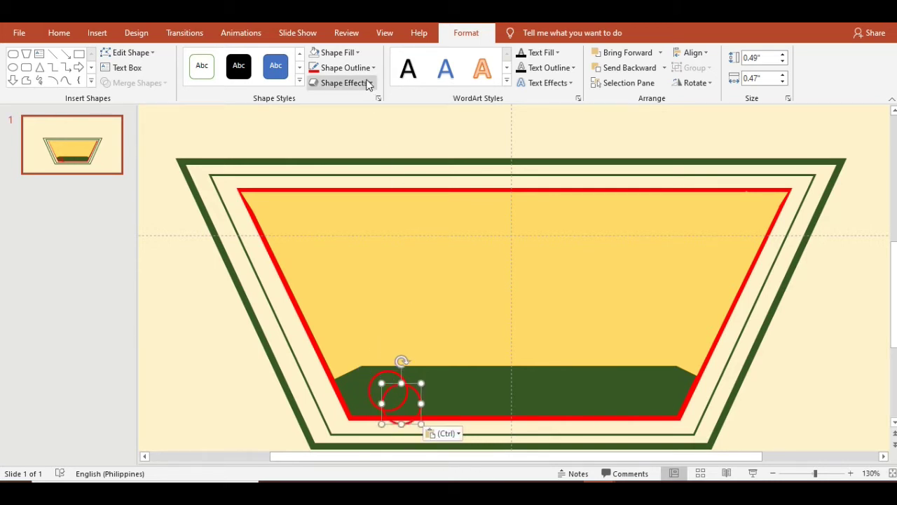
click(359, 53)
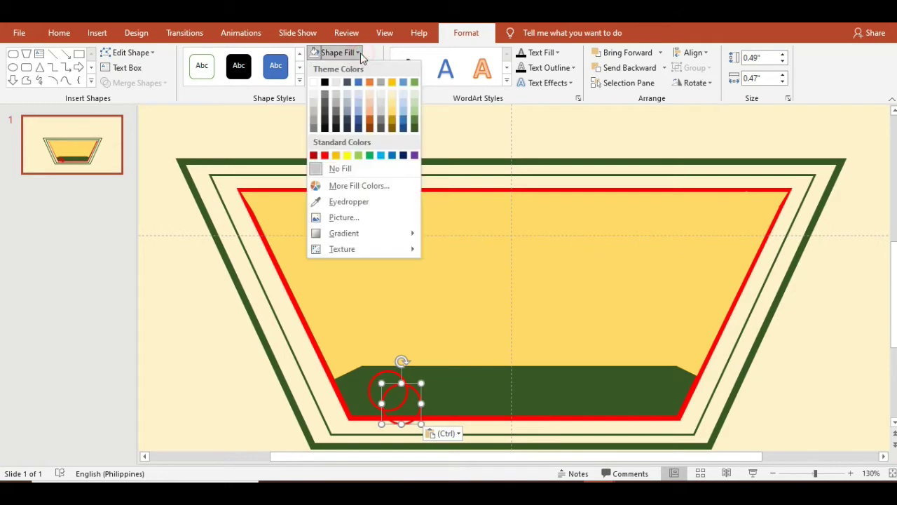
click(323, 152)
click(402, 402)
Step: Resize the red dot to 0.37" by 0.38" and centre it inside the red ring
drag(423, 423, 417, 415)
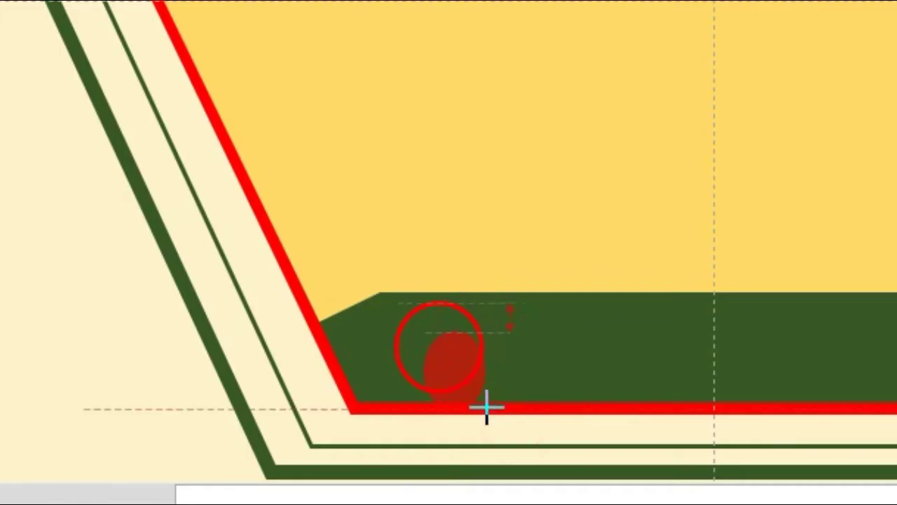
drag(474, 371, 455, 348)
drag(484, 379, 467, 377)
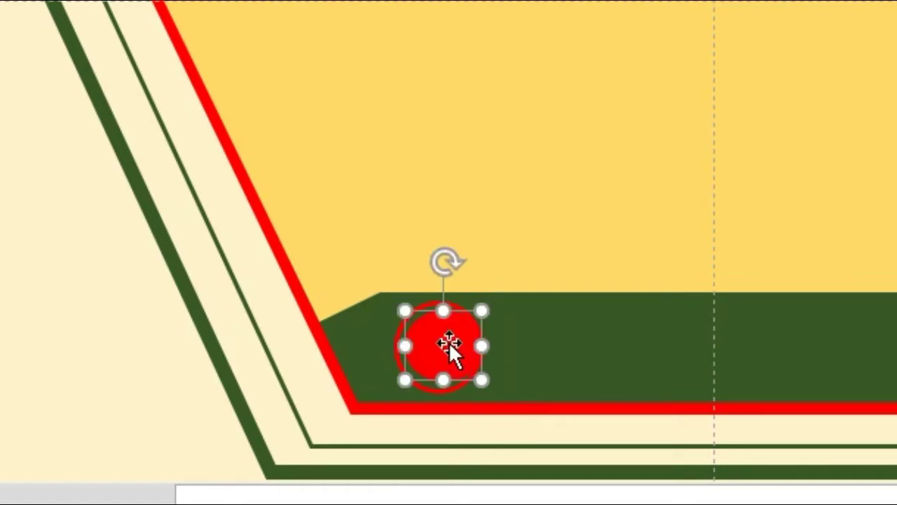
drag(388, 392, 390, 390)
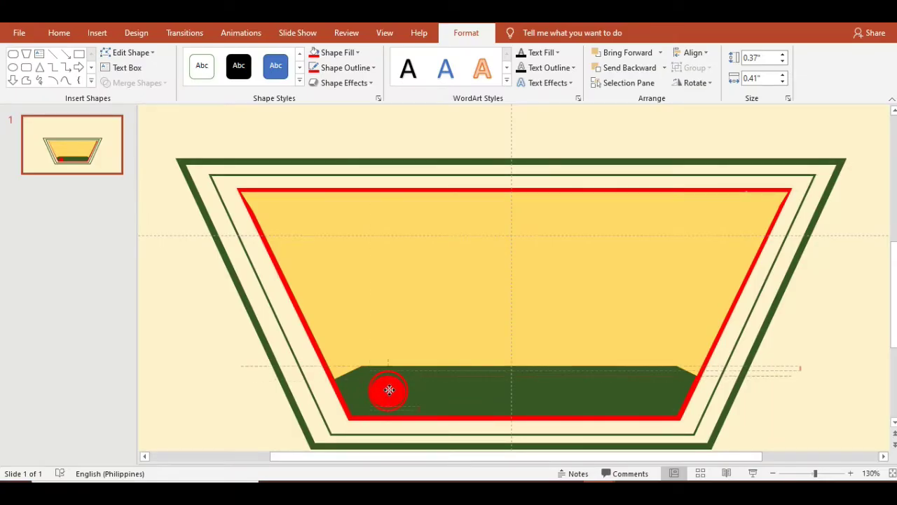
click(851, 473)
click(851, 473)
click(850, 473)
click(850, 473)
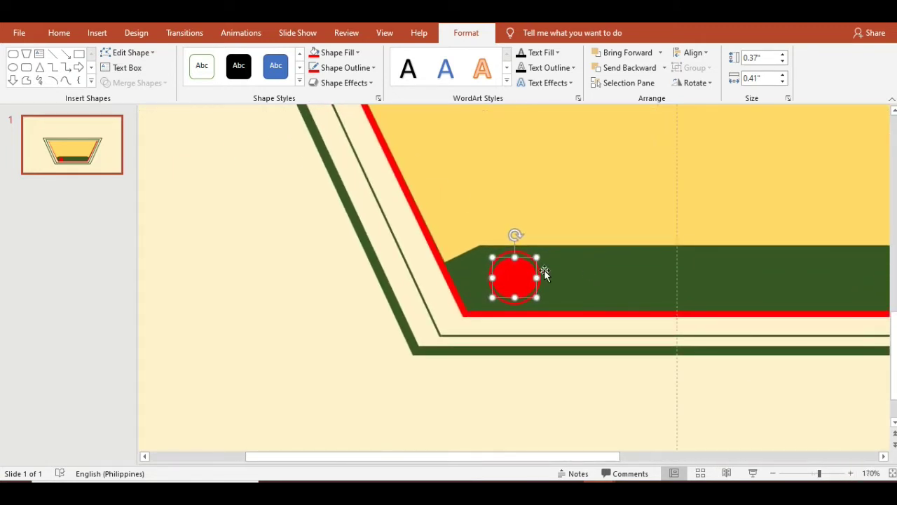
drag(536, 274, 528, 275)
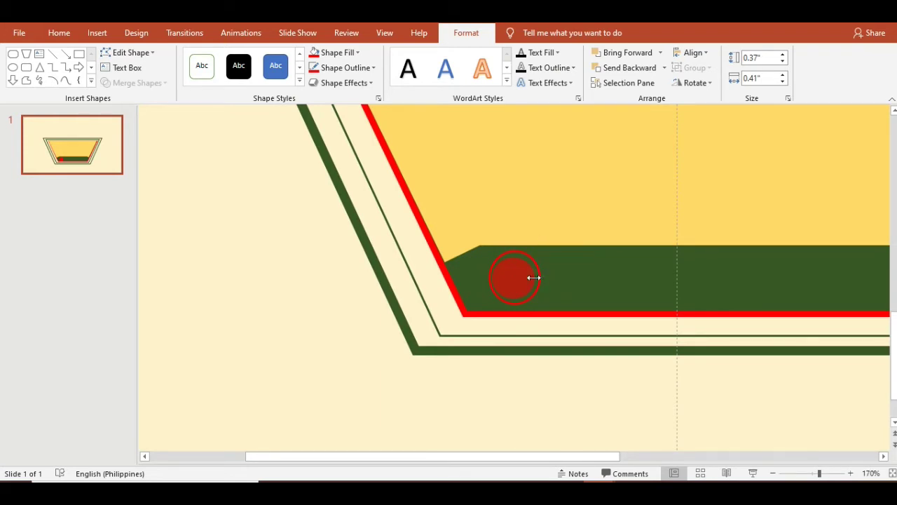
drag(535, 278, 513, 276)
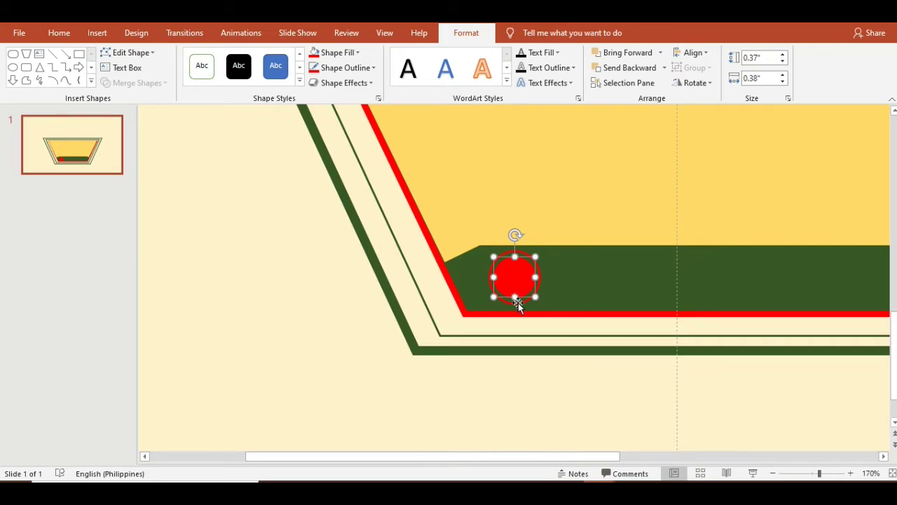
drag(515, 298, 517, 303)
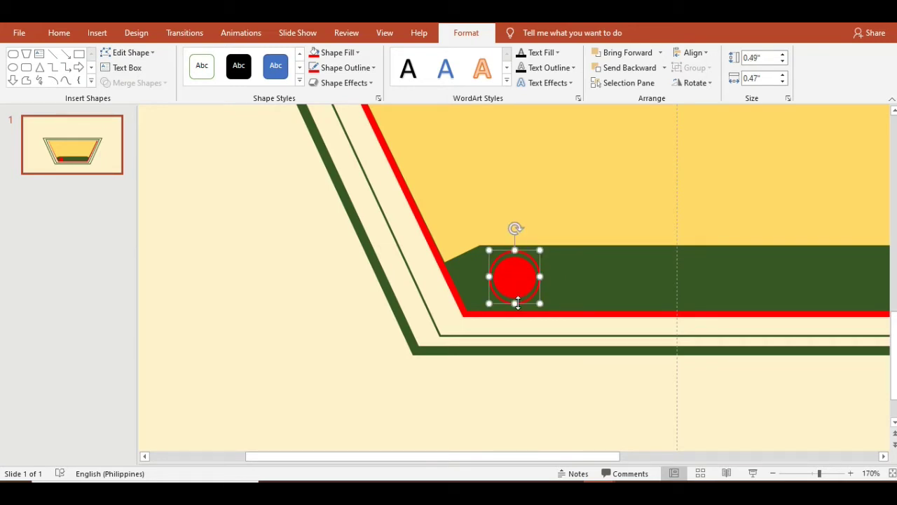
shift+click(520, 282)
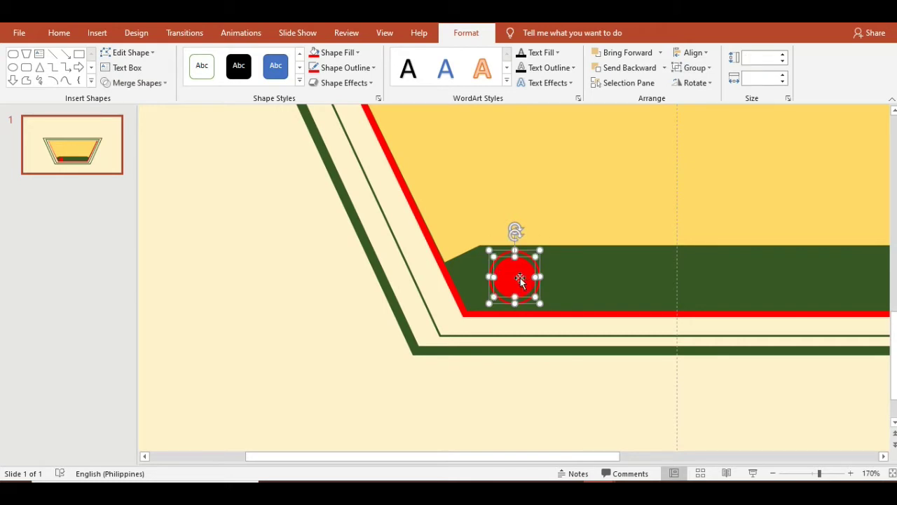
Step: Duplicate the ring-and-dot button and move the copy to the green band's right end
mouse_move(522, 283)
mouse_down()
mouse_move(531, 293)
mouse_move(806, 267)
mouse_up()
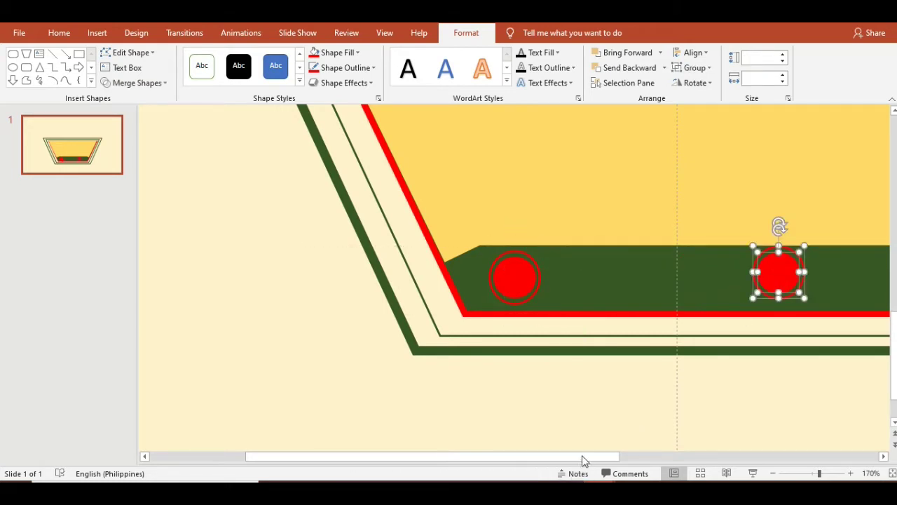
click(582, 455)
drag(583, 455, 649, 455)
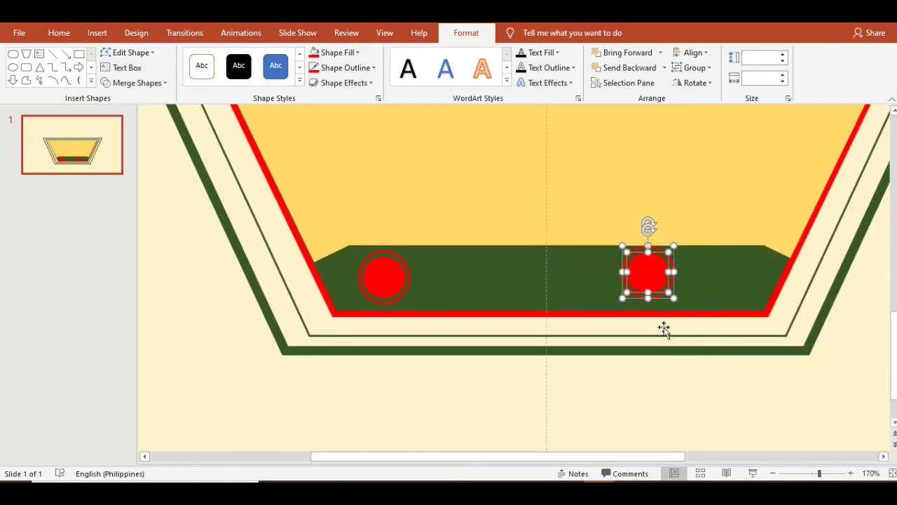
drag(652, 274, 692, 273)
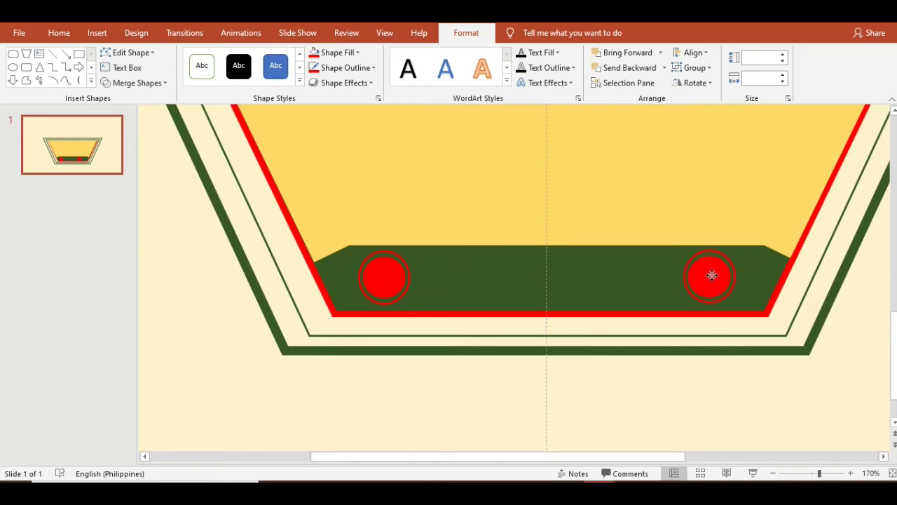
mouse_move(716, 275)
mouse_down()
mouse_move(727, 275)
mouse_move(718, 275)
mouse_up()
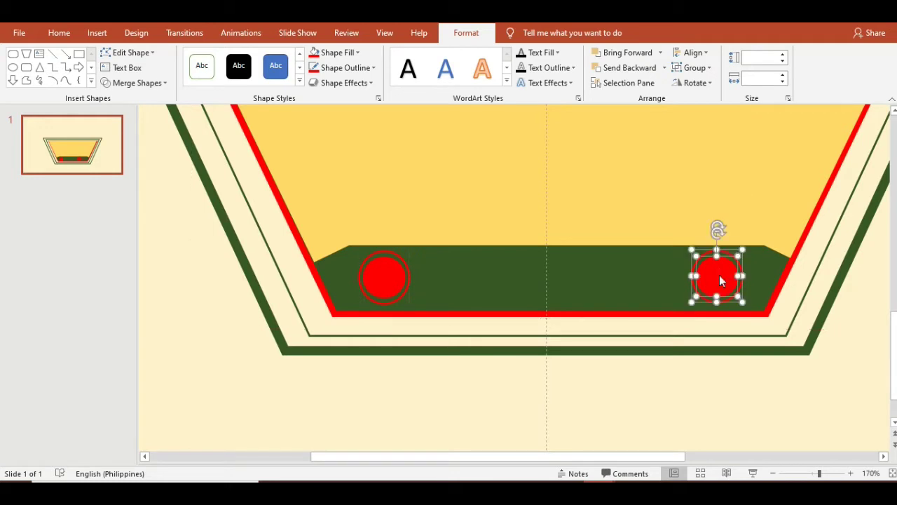
Step: Draw a thick yellow line across the green band between the two red buttons
click(53, 54)
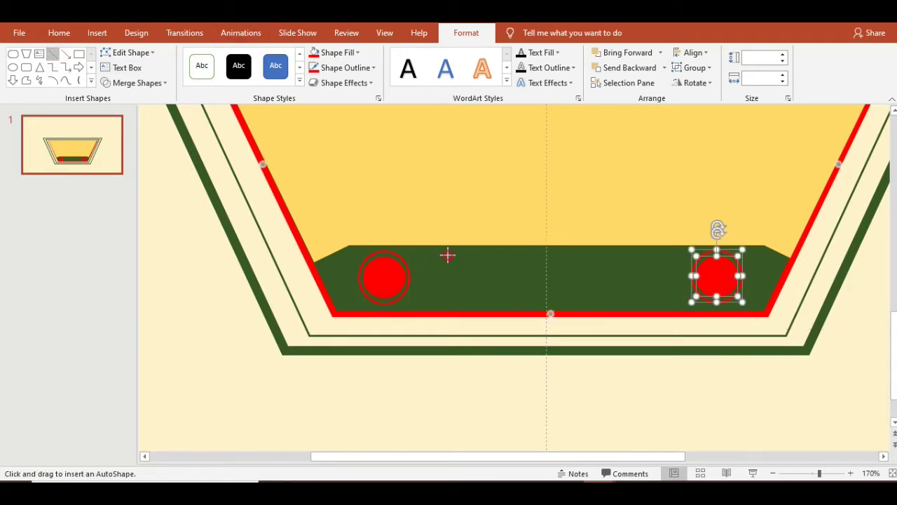
mouse_move(447, 255)
mouse_down()
mouse_move(621, 250)
mouse_move(658, 259)
mouse_up()
drag(665, 255, 665, 253)
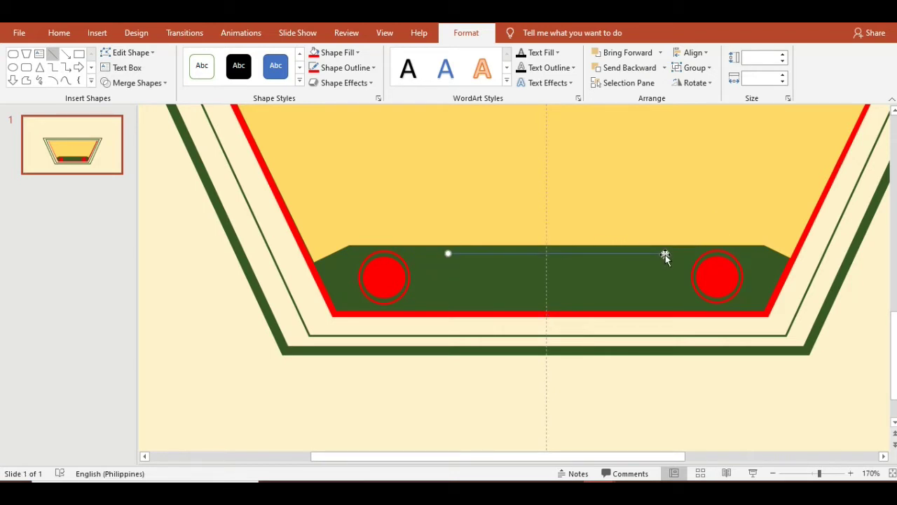
click(362, 68)
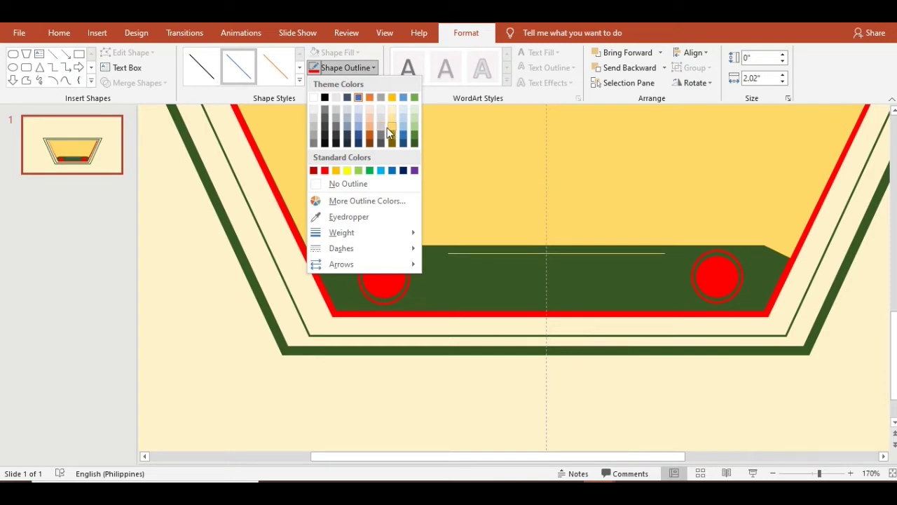
click(347, 170)
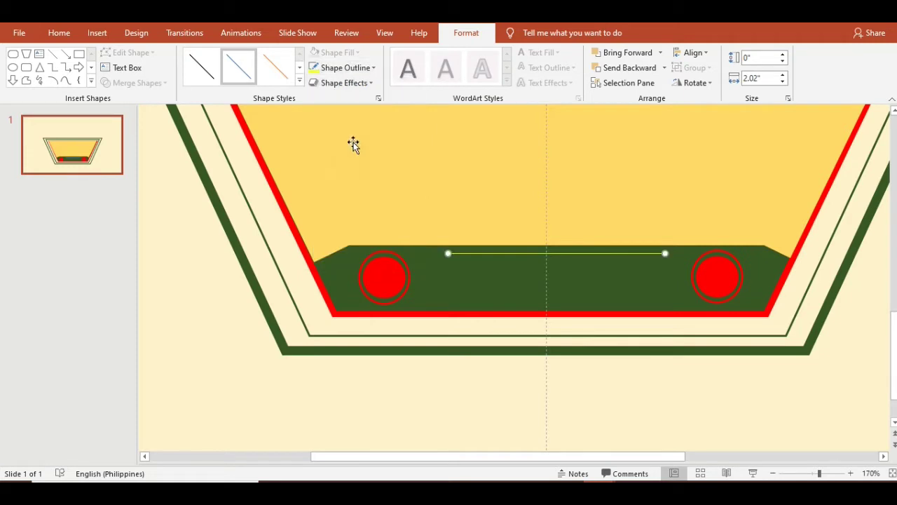
click(364, 68)
mouse_move(342, 232)
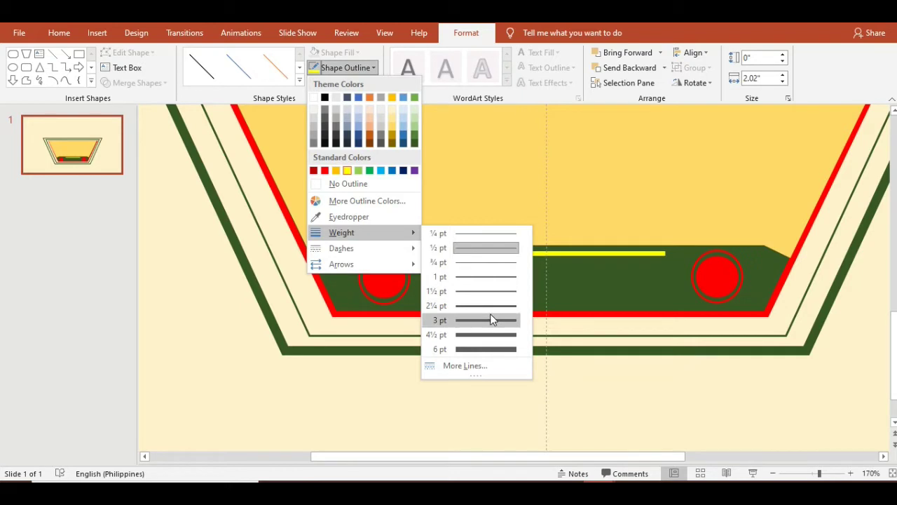
click(494, 306)
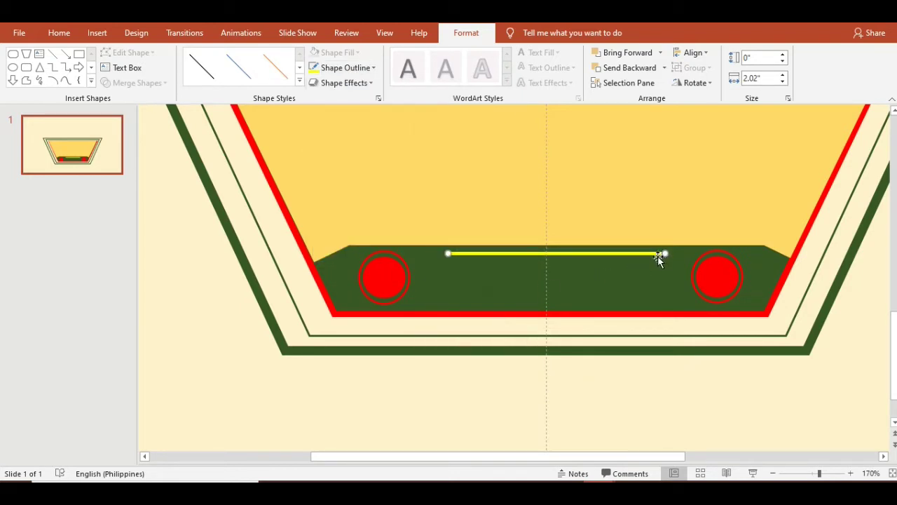
mouse_move(653, 253)
mouse_down()
mouse_move(625, 268)
mouse_move(637, 263)
mouse_move(638, 275)
mouse_up()
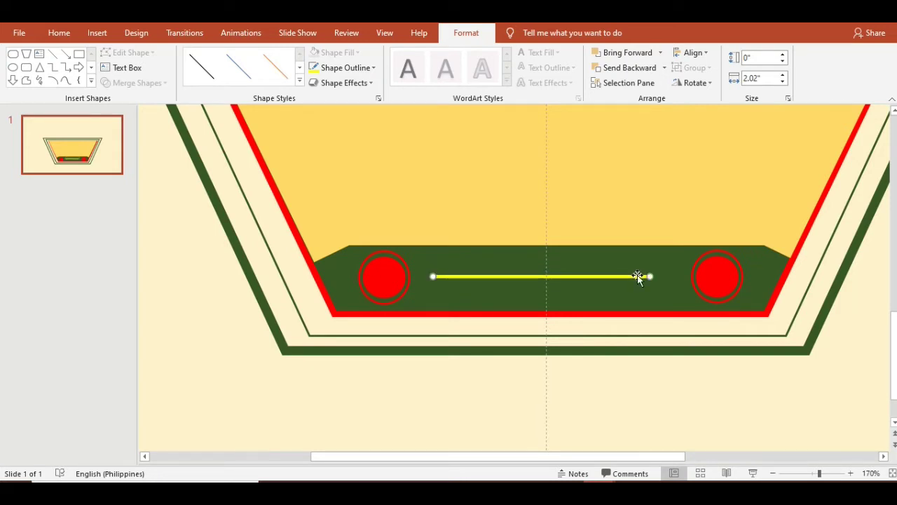
Step: Duplicate the yellow line twice and arrange the three lines in parallel on the band
key(ctrl+d)
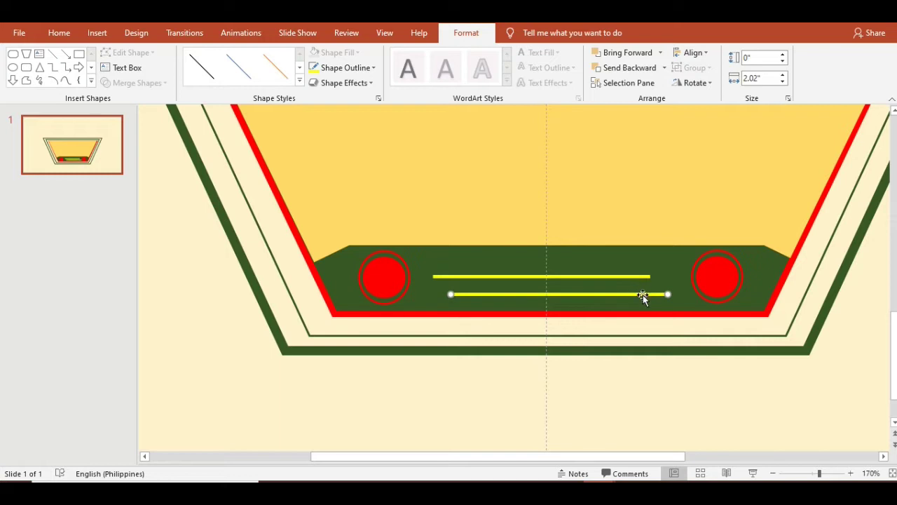
drag(643, 293, 633, 295)
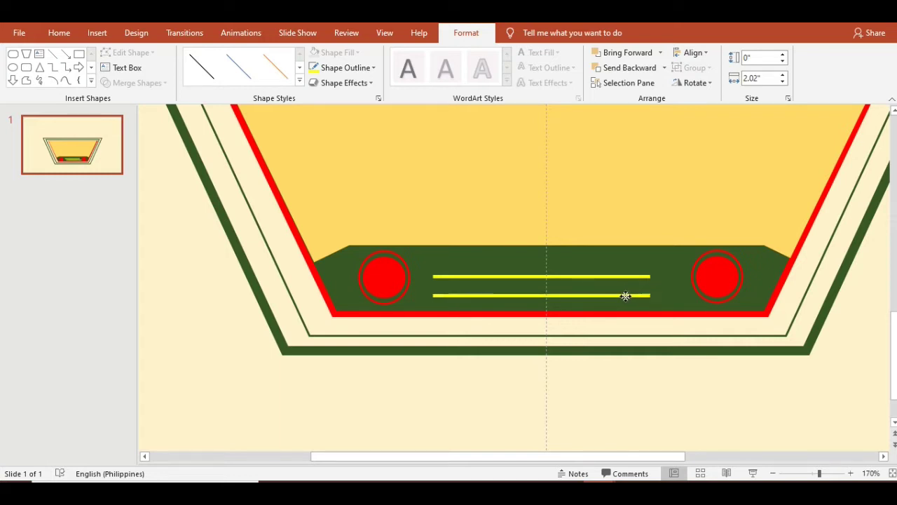
key(ctrl+d)
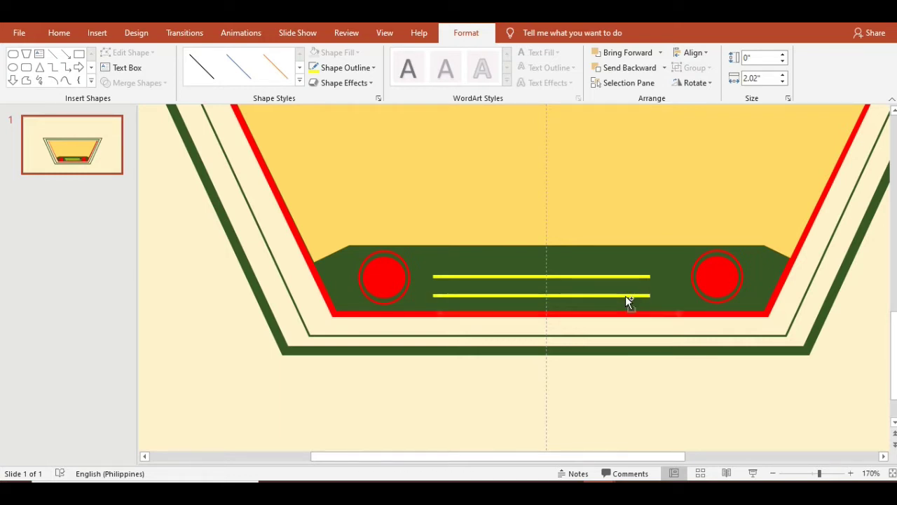
drag(632, 313, 615, 270)
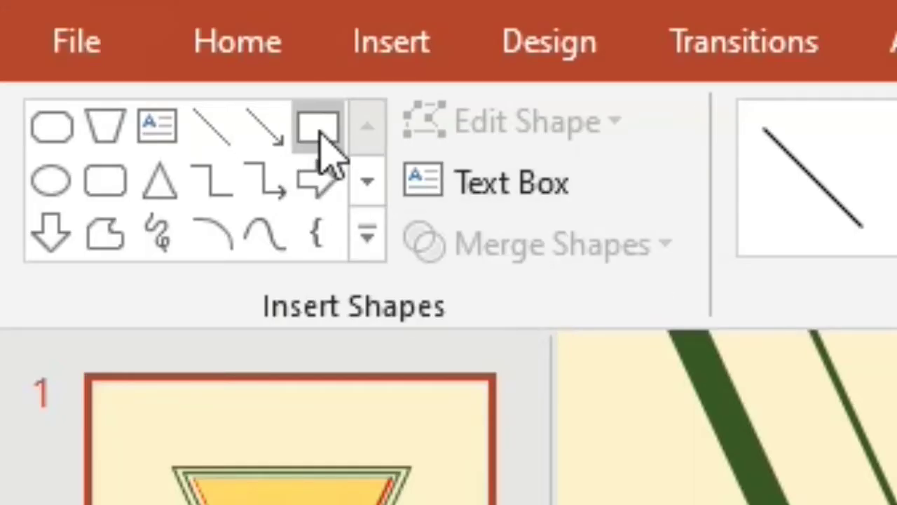
Step: Draw a small rectangle below the frame and fill it Gold Lighter 40%
click(80, 56)
drag(408, 353, 480, 393)
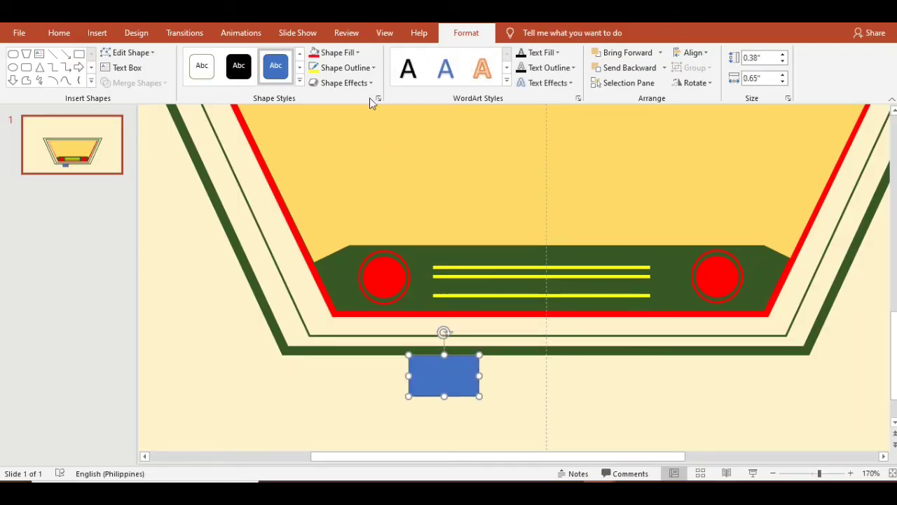
click(373, 67)
click(358, 53)
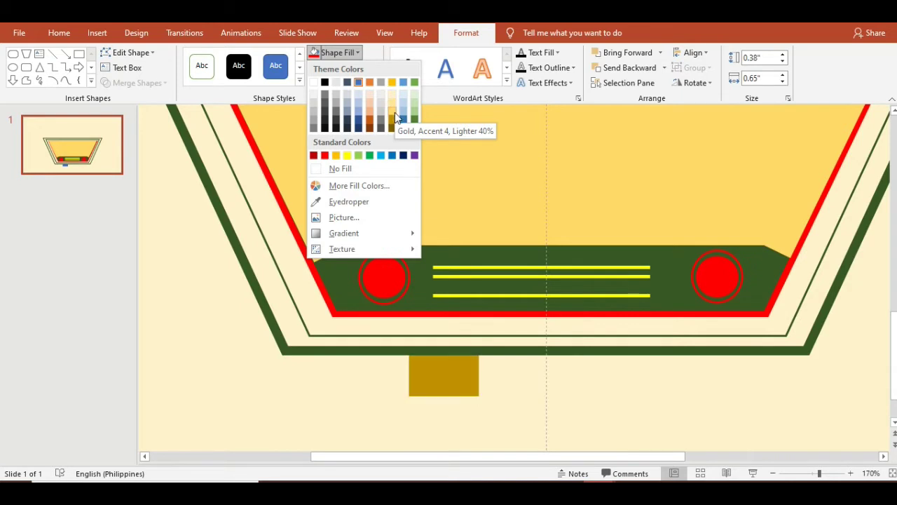
click(394, 112)
Step: Copy the gold foot to the right side, then start a line at the yellow screen's top-left corner
drag(456, 380, 680, 379)
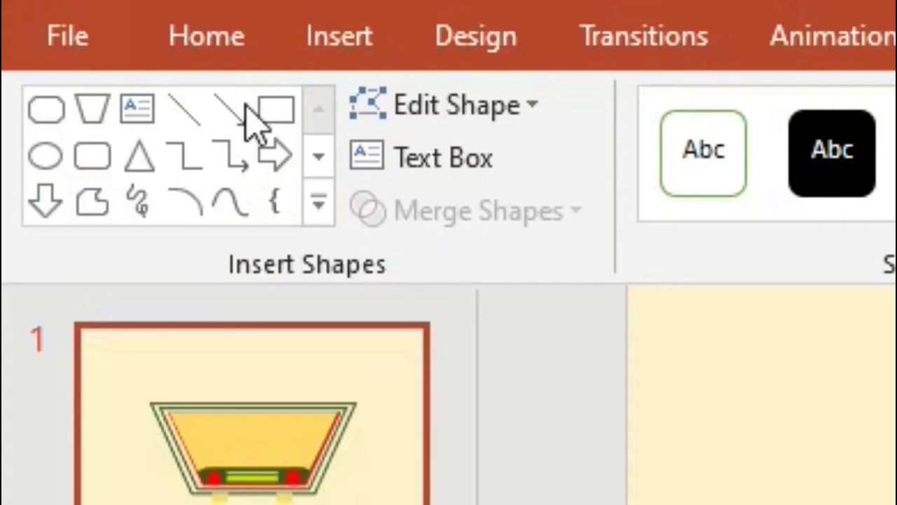
click(203, 106)
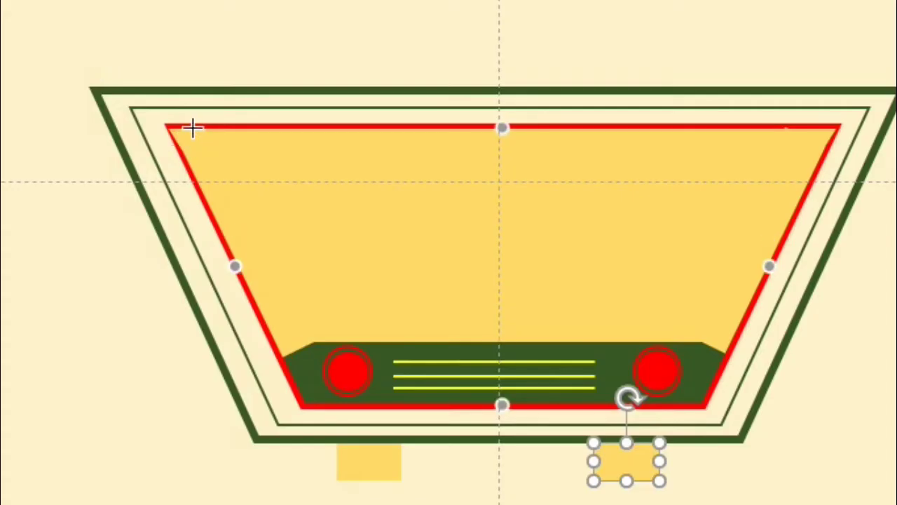
drag(189, 128, 296, 351)
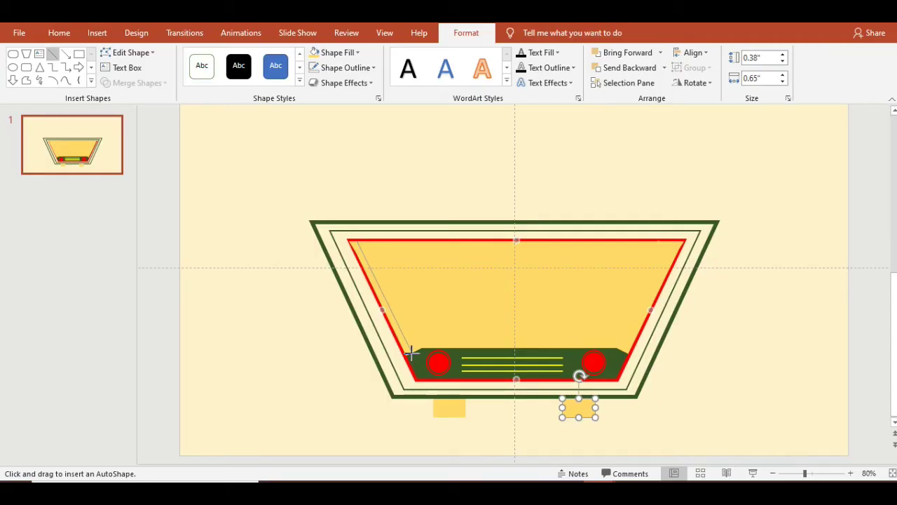
Step: End the diagonal line at the green panel and make it Gold Lighter 80%, 3 pt weight
drag(413, 352, 412, 352)
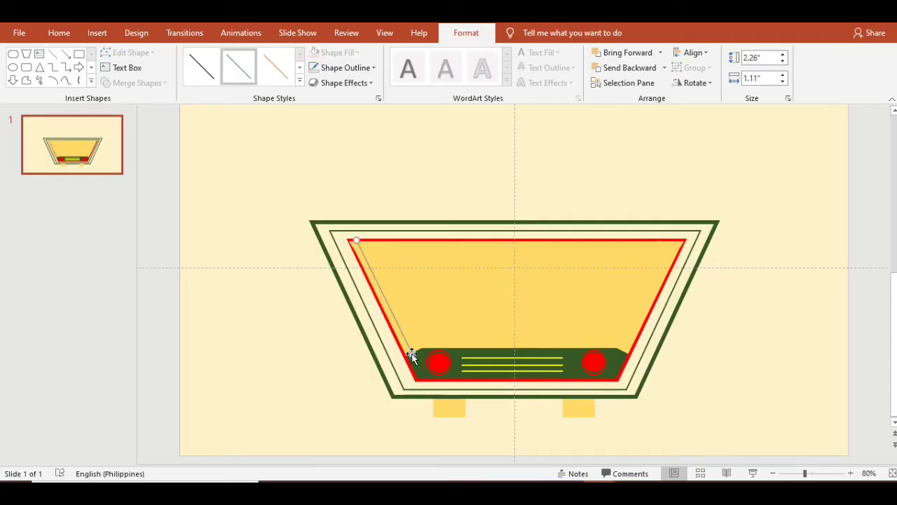
click(363, 68)
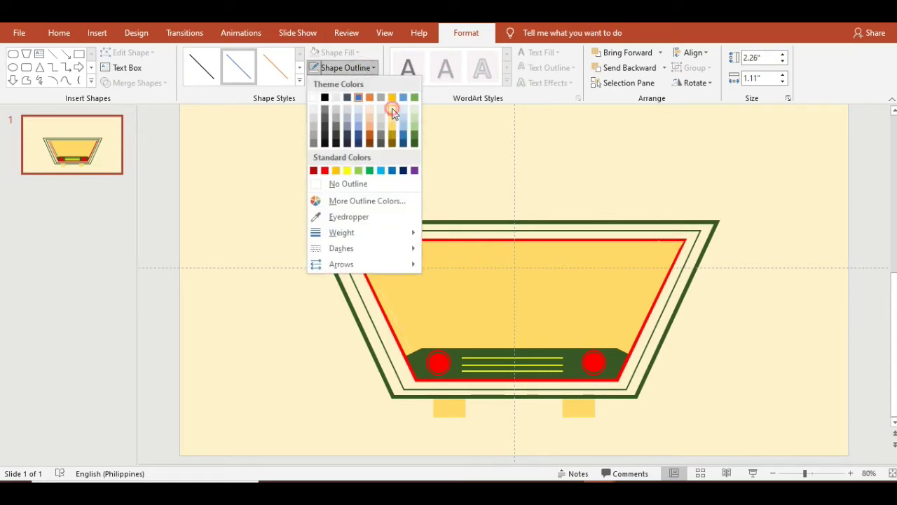
click(392, 108)
click(373, 68)
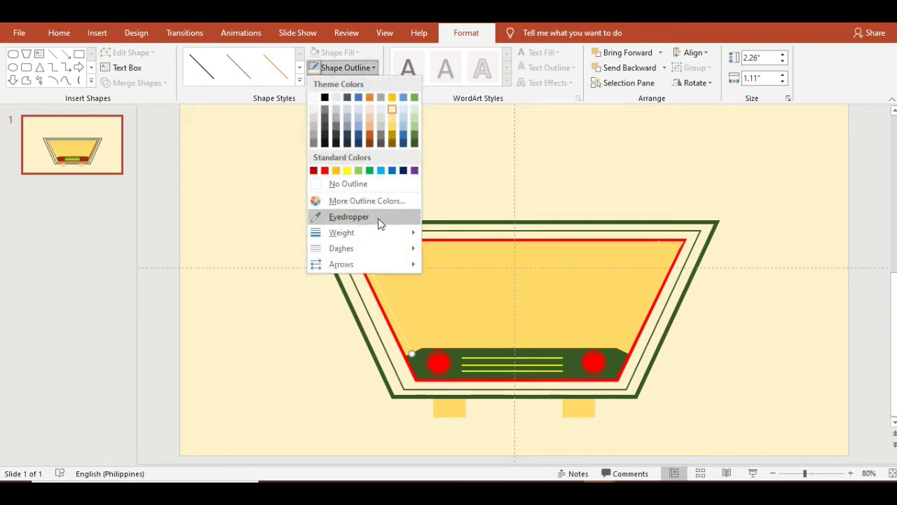
mouse_move(341, 232)
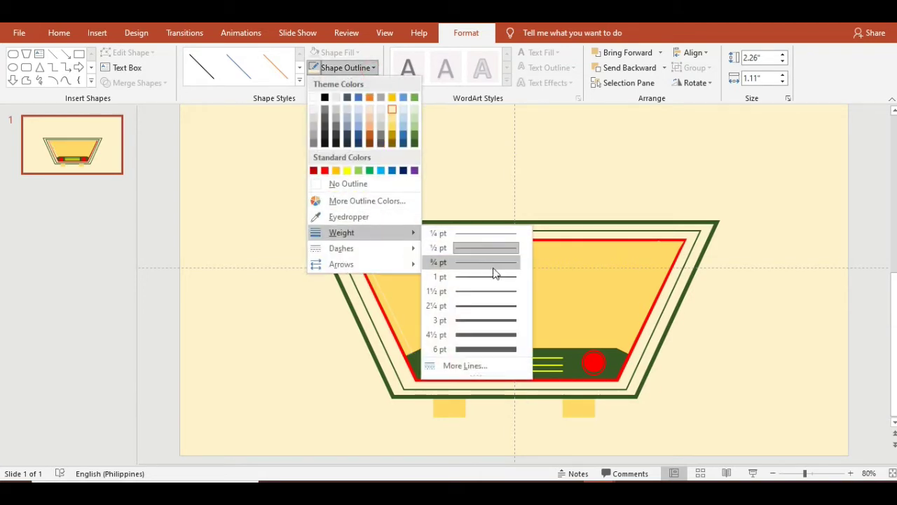
click(493, 313)
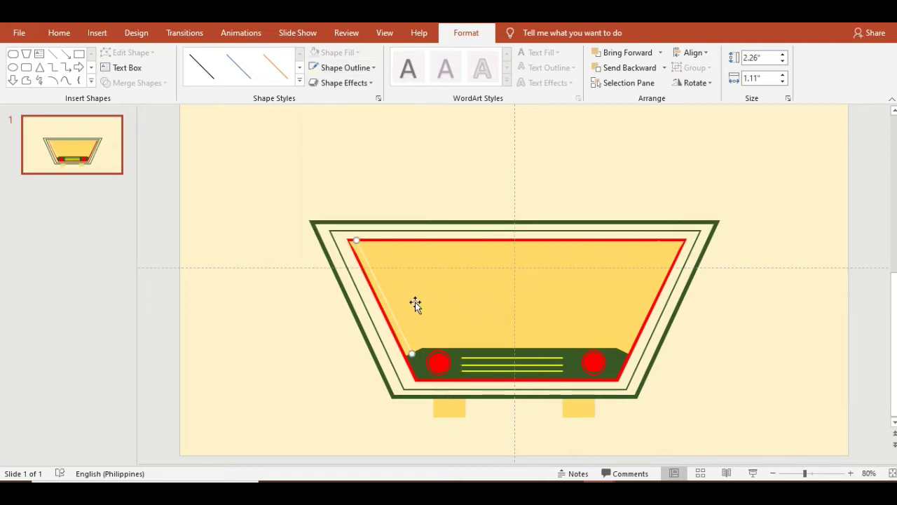
click(365, 67)
mouse_move(343, 232)
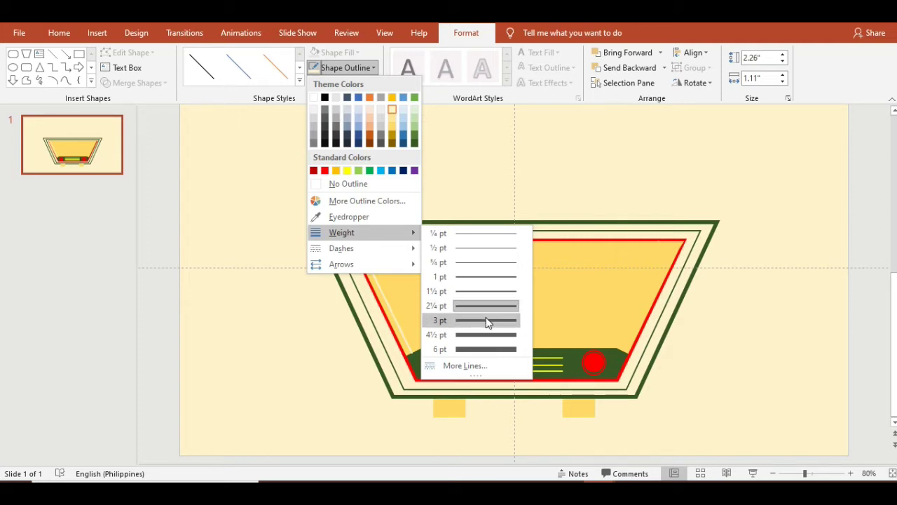
click(487, 320)
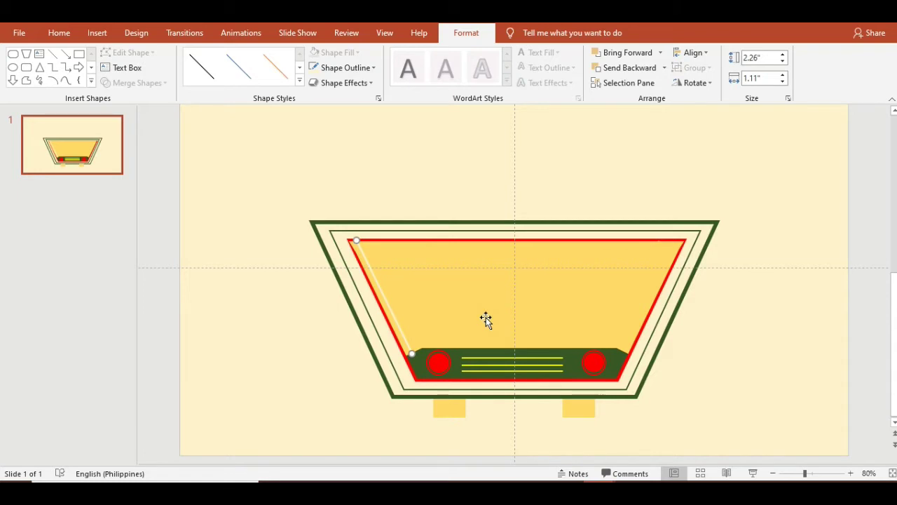
Step: Zoom to 140% and set the line's lower end onto the green panel
click(851, 474)
click(851, 474)
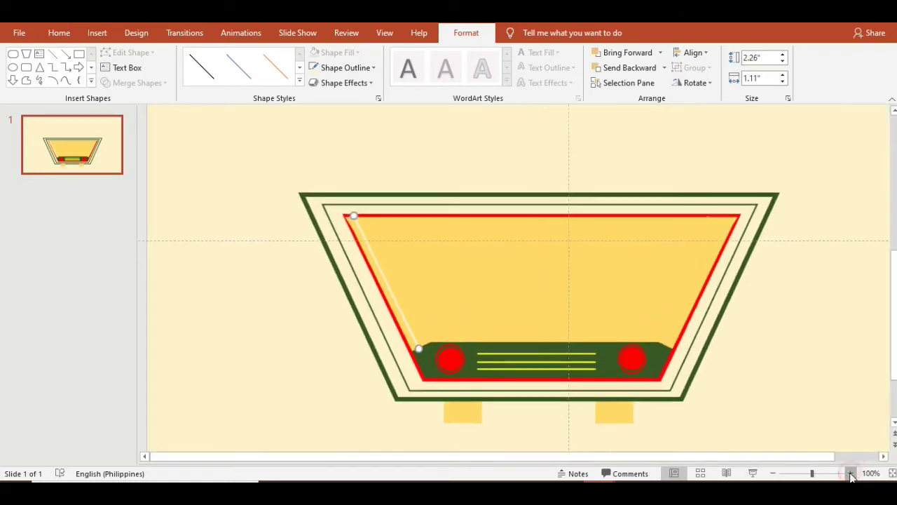
click(851, 474)
click(851, 474)
click(851, 474)
click(851, 474)
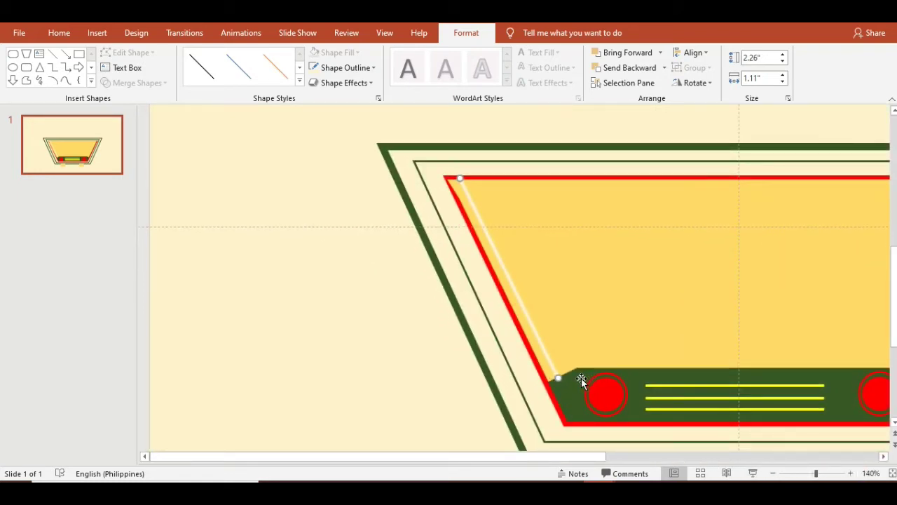
drag(552, 369, 553, 375)
Step: Paste copies of the pale diagonal line, spacing them evenly rightward in a parallel row
key(ctrl+v)
key(ctrl+v)
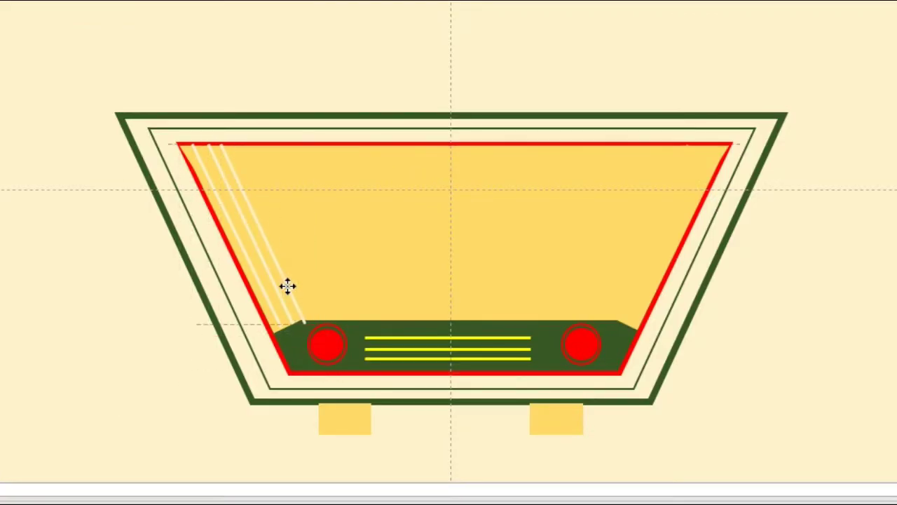
mouse_move(298, 311)
mouse_down()
mouse_move(344, 299)
mouse_move(414, 313)
mouse_up()
key(ctrl+v)
key(ctrl+v)
shift+click(321, 317)
shift+click(307, 315)
key(ctrl+v)
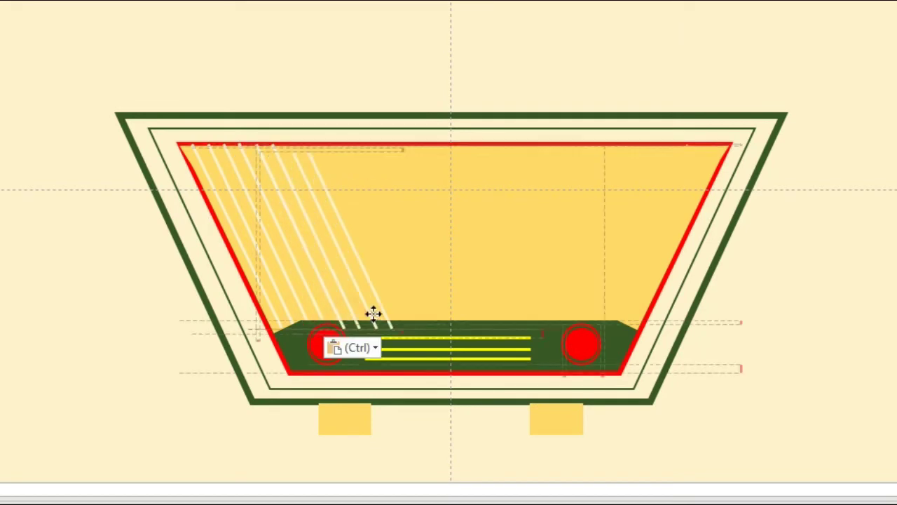
click(413, 310)
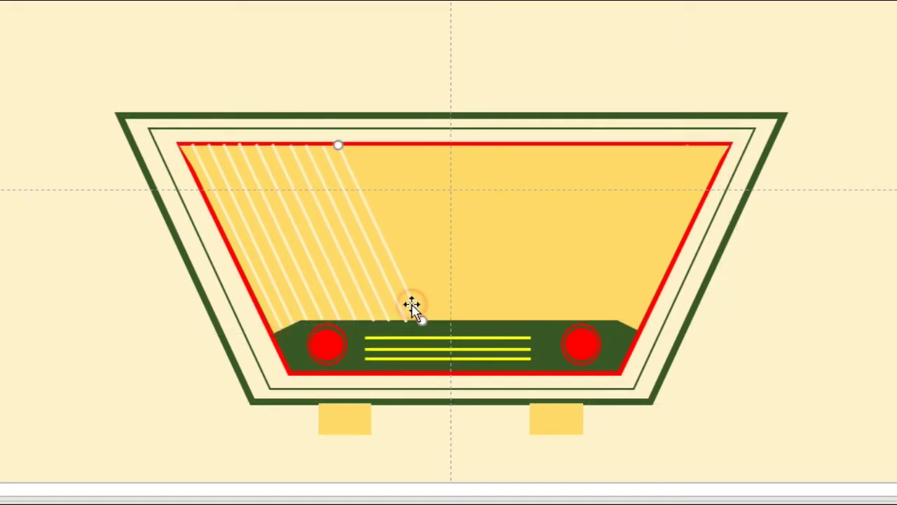
key(ctrl+v)
drag(401, 315, 449, 315)
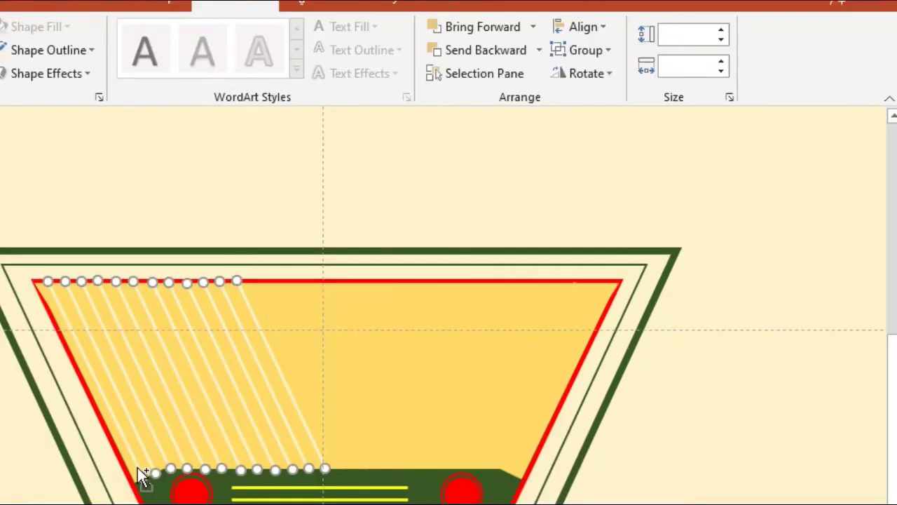
key(ctrl+v)
Step: Flip the pasted line set horizontally and move it to the screen's right half
click(605, 82)
click(643, 180)
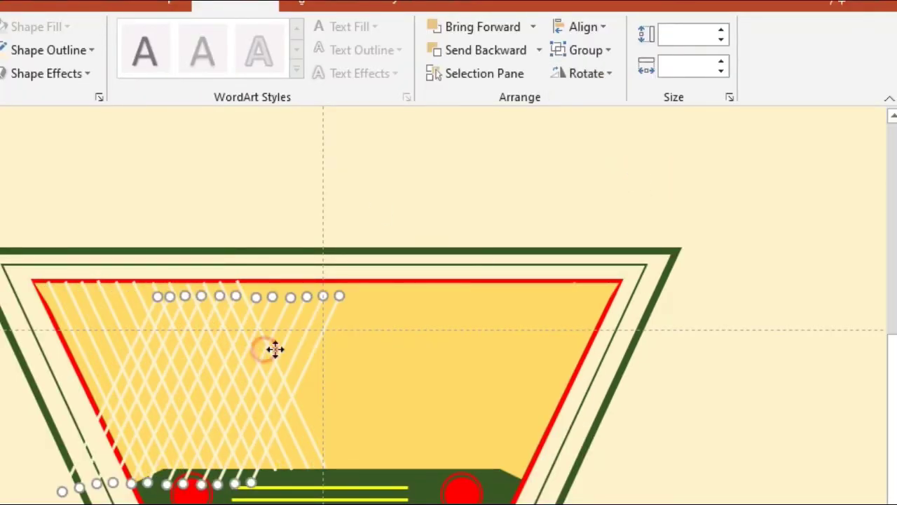
drag(274, 348, 527, 336)
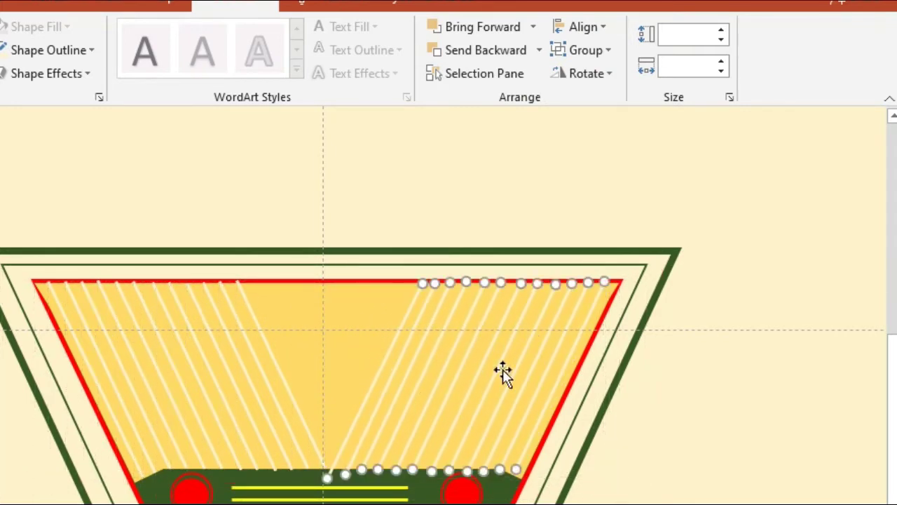
click(586, 73)
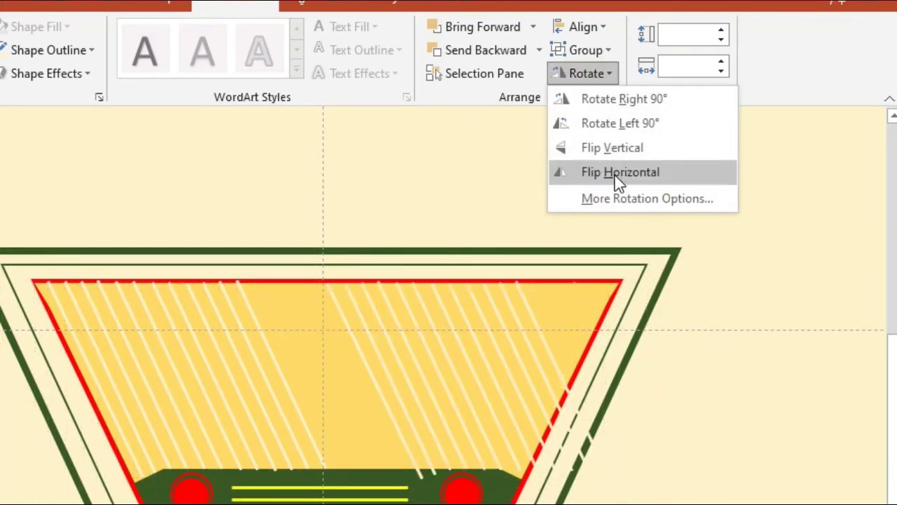
click(563, 174)
click(336, 473)
Step: Paste another set of lines, flip it, and align it along the screen's top edge
click(547, 386)
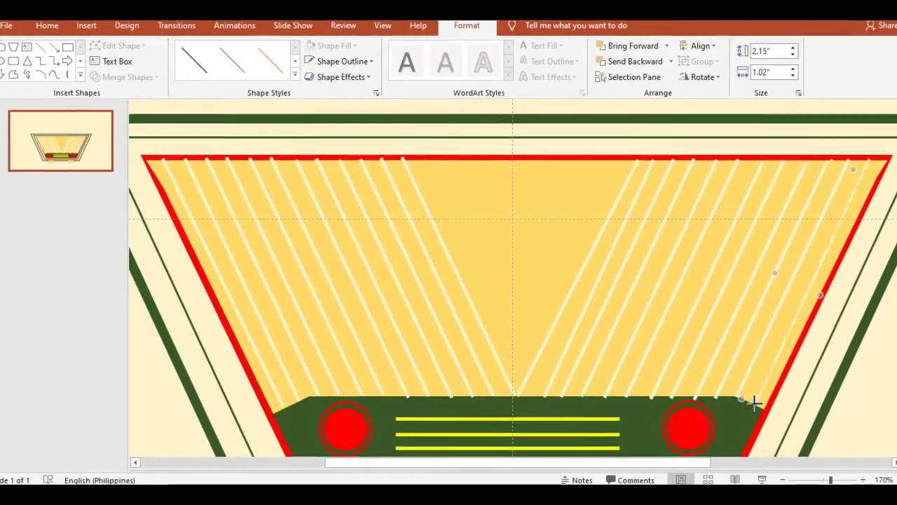
key(ctrl+v)
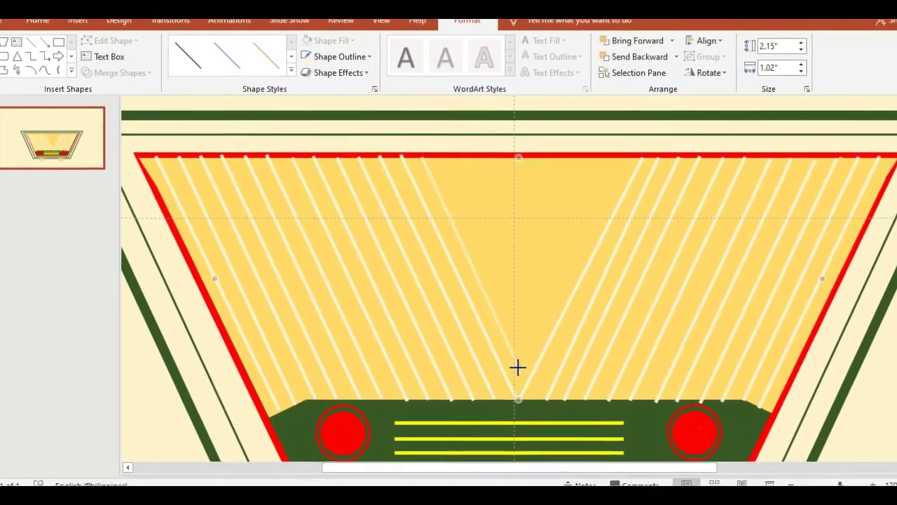
click(708, 74)
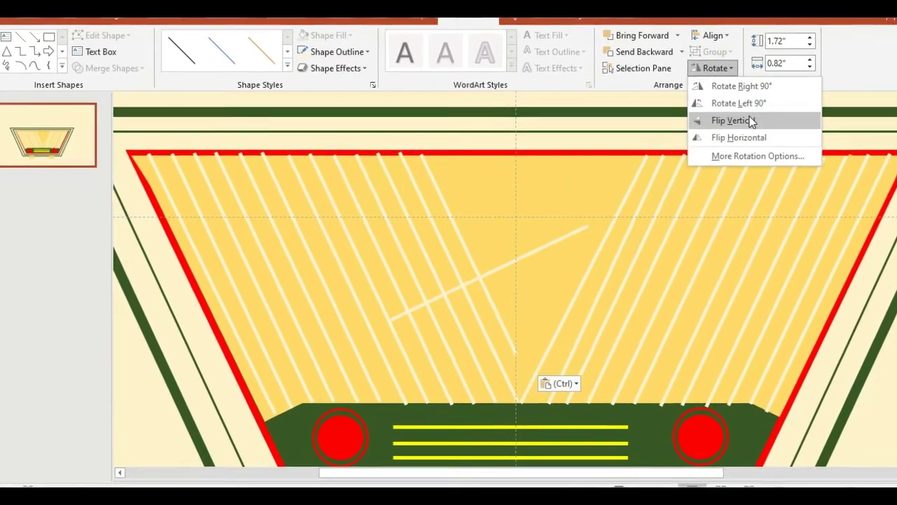
click(743, 137)
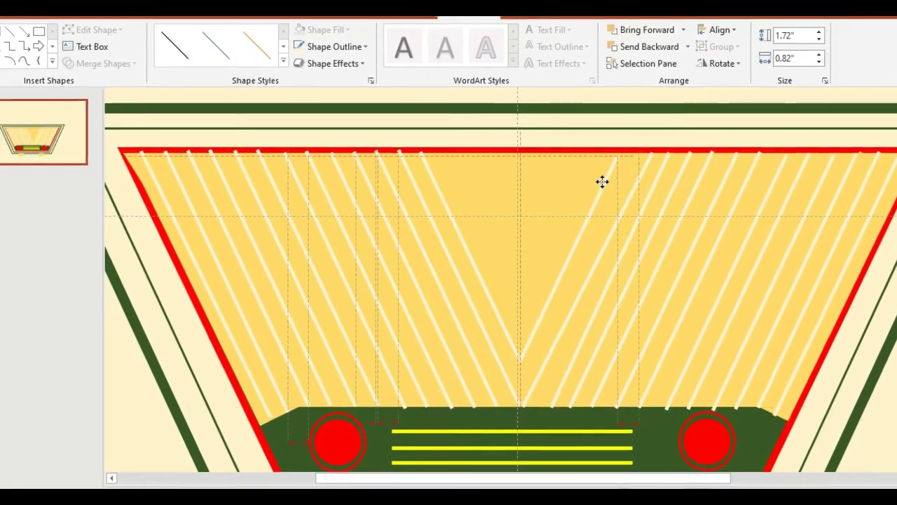
drag(603, 181, 616, 154)
Step: Add two more mirrored diagonal copies, shortening them and fitting them toward the centre
key(ctrl+v)
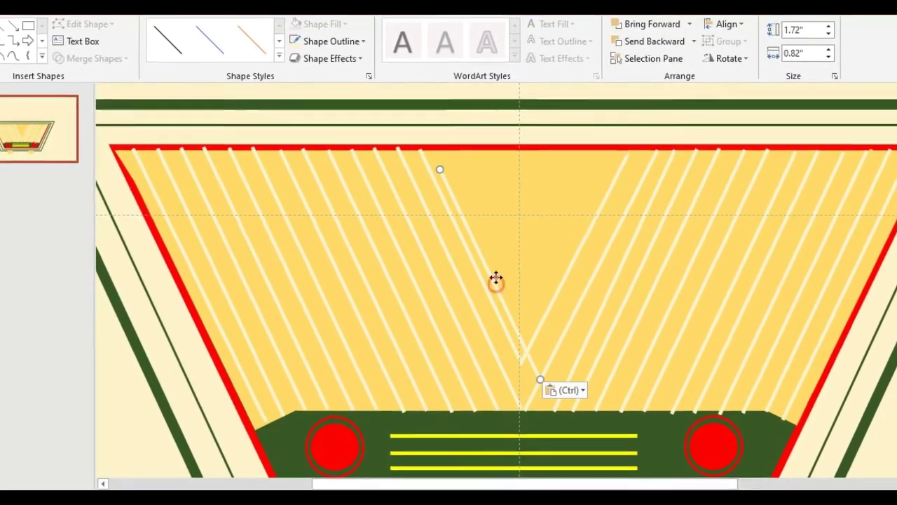
drag(540, 377, 540, 360)
click(733, 54)
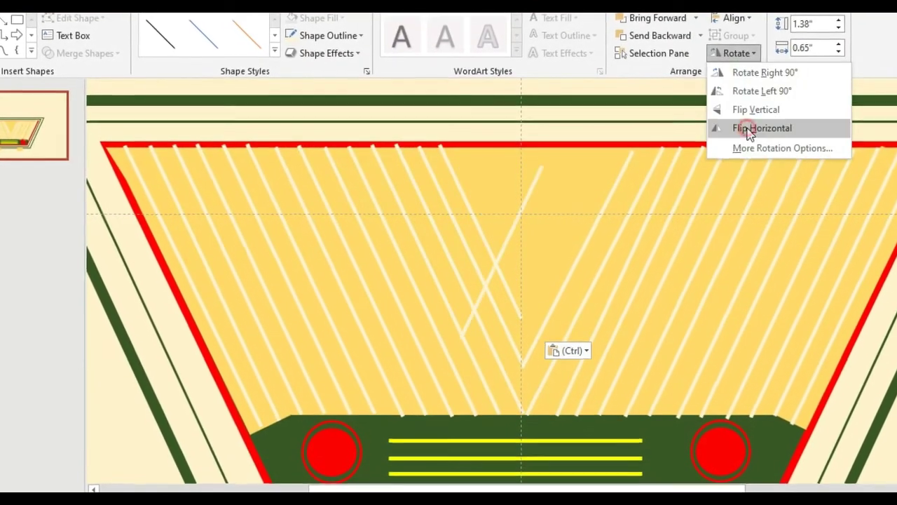
click(746, 128)
drag(579, 176, 614, 147)
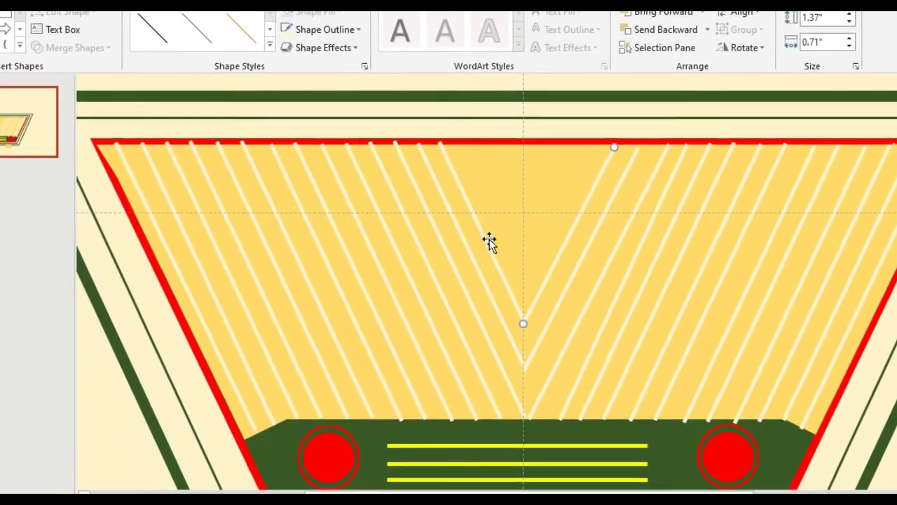
key(ctrl+v)
drag(501, 248, 507, 232)
drag(546, 315, 523, 269)
click(748, 43)
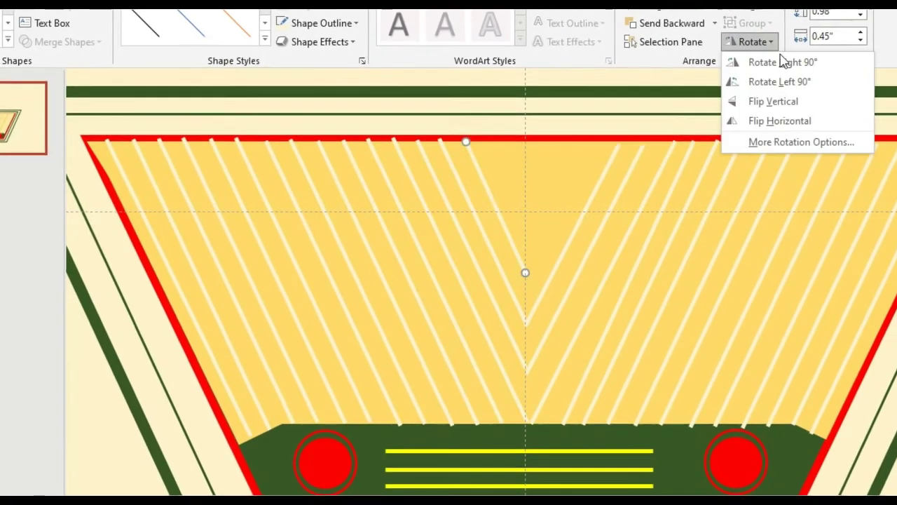
Step: Paste and flip further diagonal copies to form the V's right and left arms
key(ctrl+v)
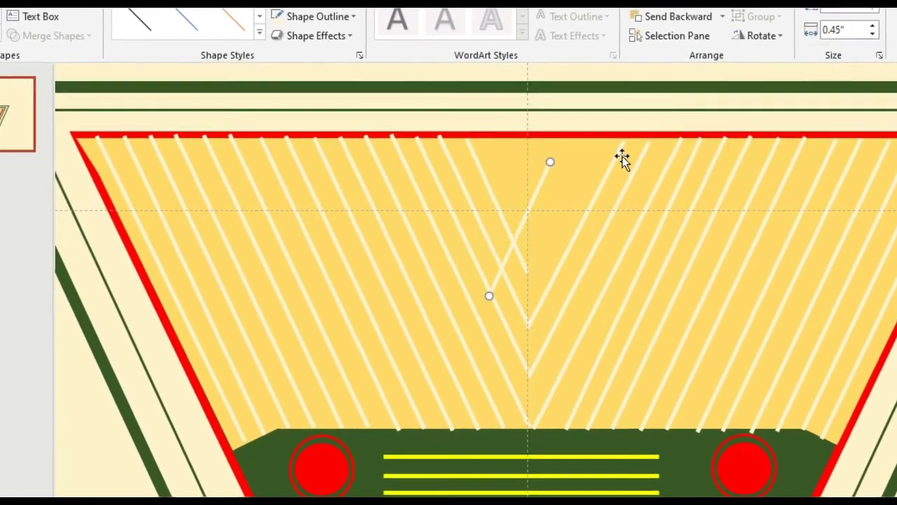
drag(579, 160, 602, 135)
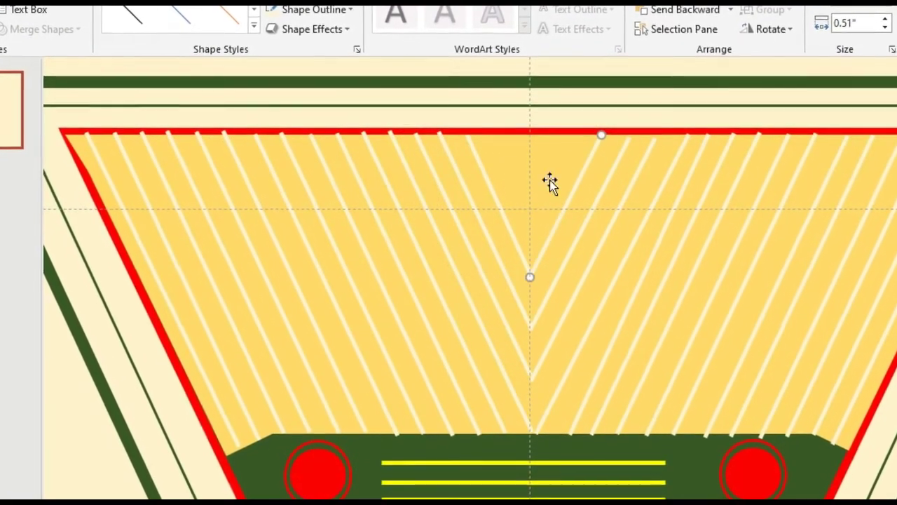
key(ctrl+v)
mouse_move(515, 184)
mouse_down()
mouse_move(541, 239)
mouse_move(533, 208)
mouse_up()
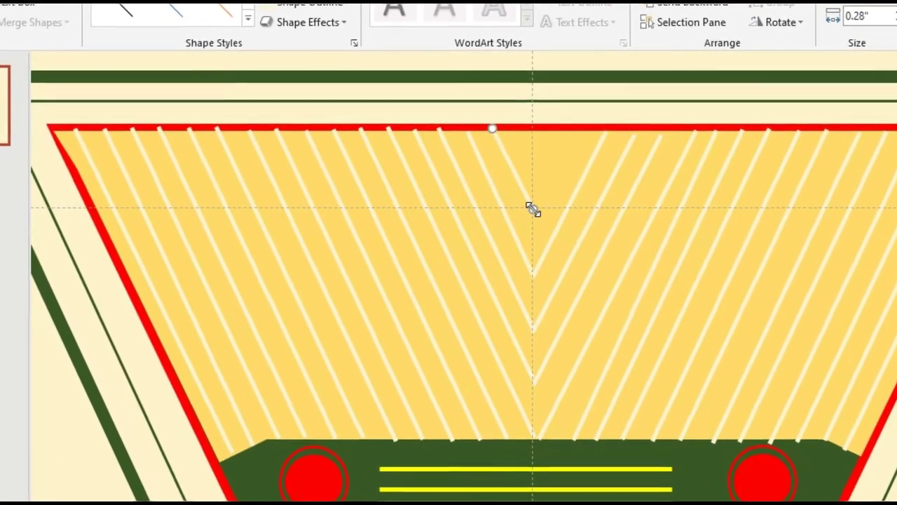
key(ctrl+v)
click(778, 24)
click(818, 106)
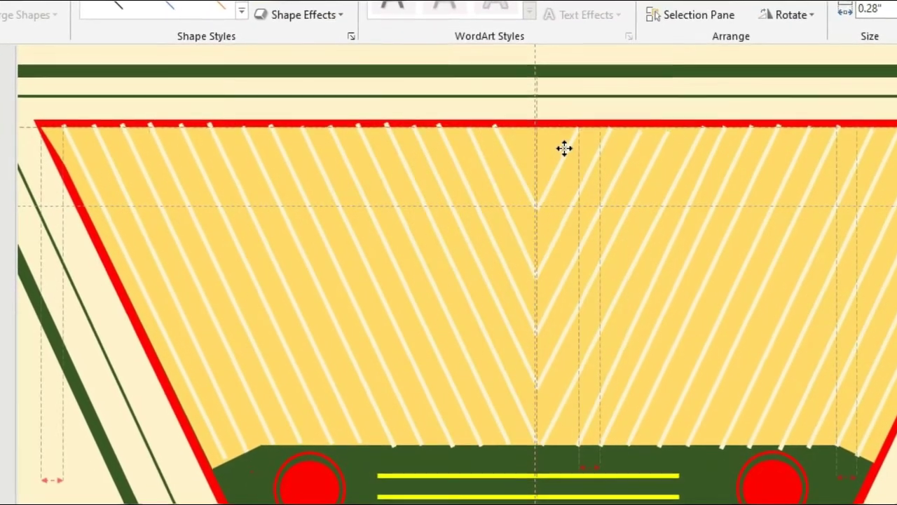
scroll(566, 148, down, 5)
Step: Draw a parallelogram, flip it horizontally, and stretch it across the slide's top-right corner
key(Escape)
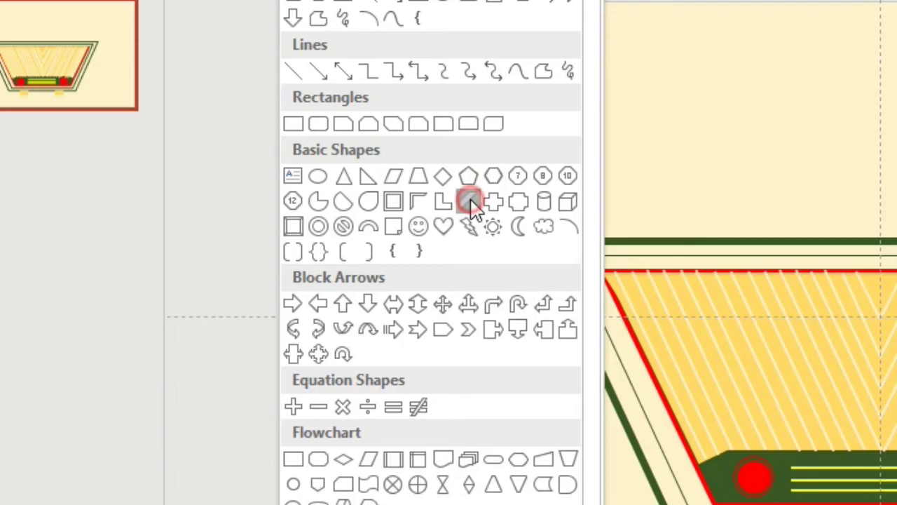
click(297, 228)
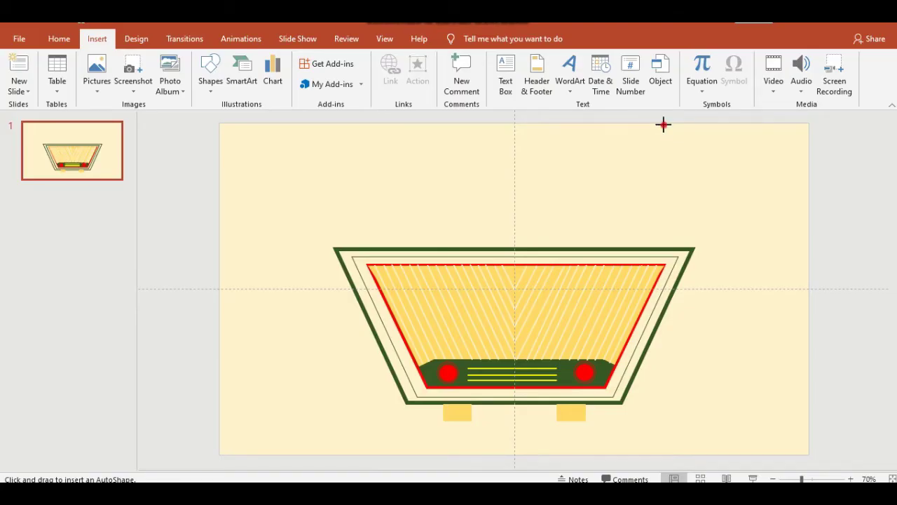
drag(663, 125, 739, 249)
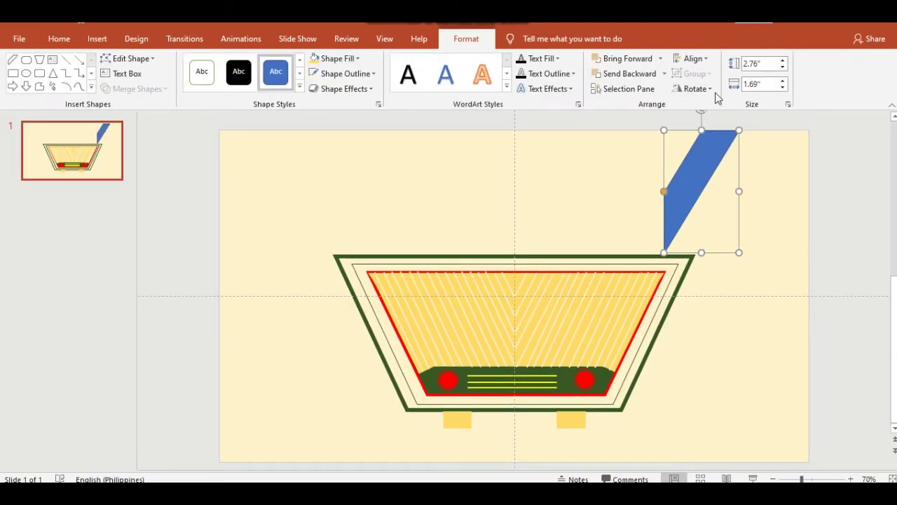
click(709, 89)
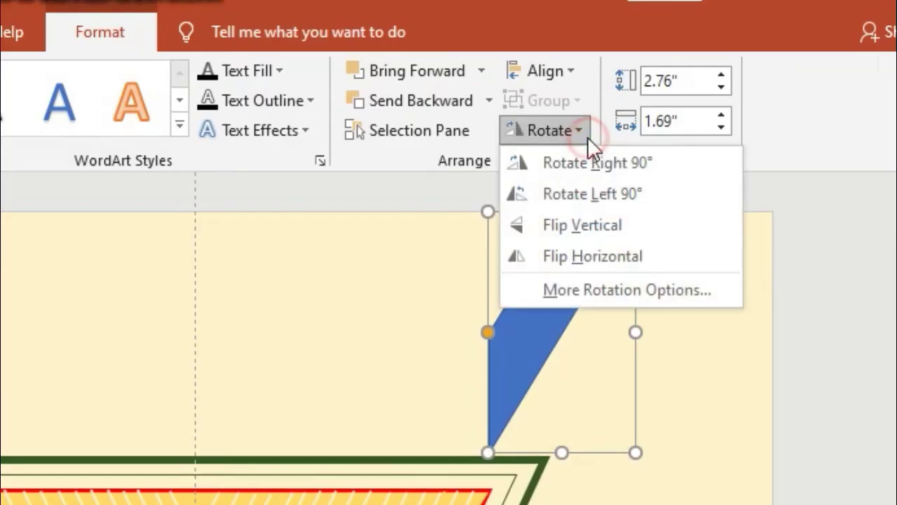
click(650, 264)
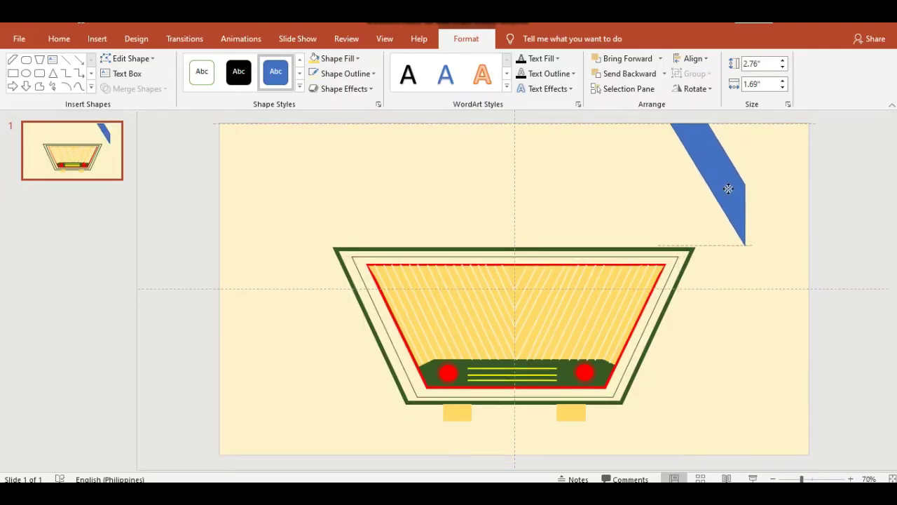
drag(747, 244, 809, 221)
drag(811, 180, 811, 190)
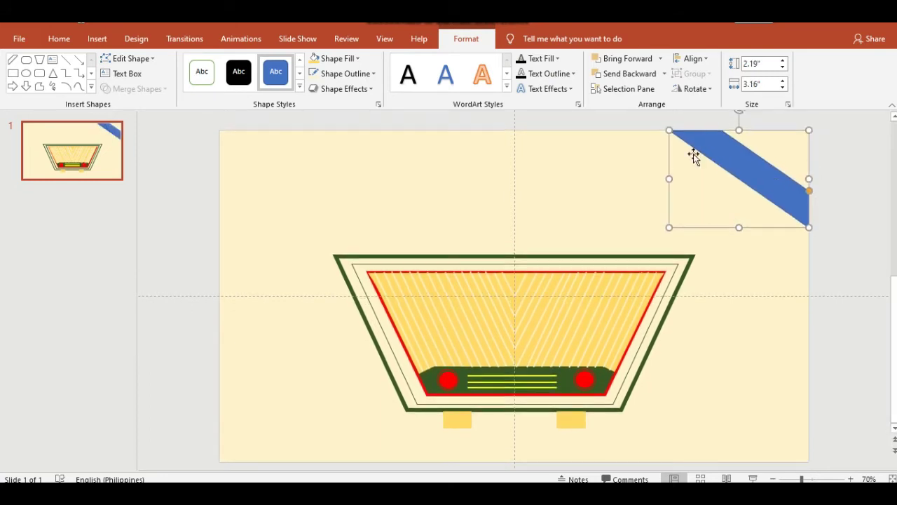
drag(671, 128, 638, 122)
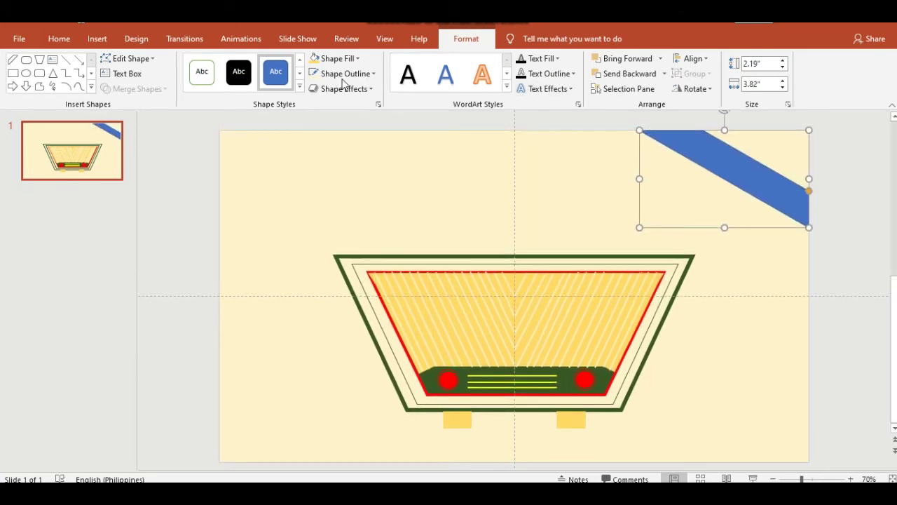
Step: Fill the diagonal band dark green and remove its outline
click(337, 58)
click(414, 135)
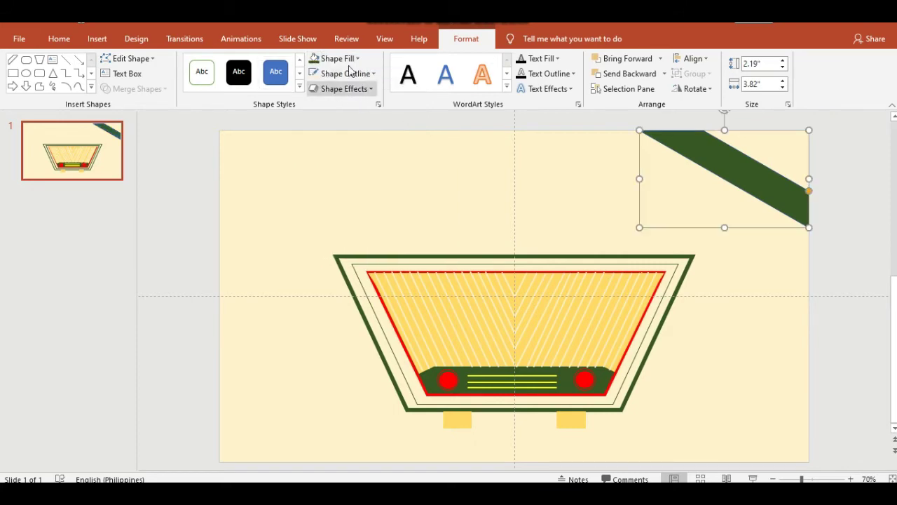
click(346, 73)
click(336, 191)
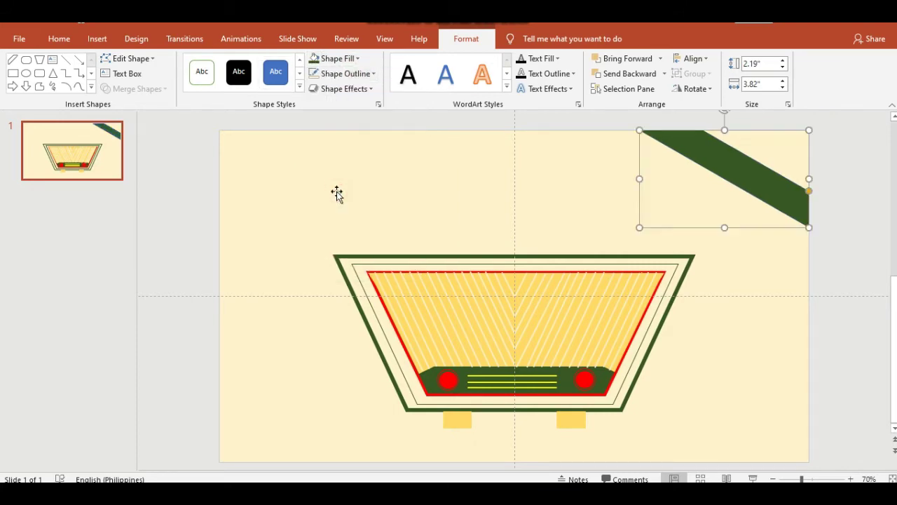
click(91, 87)
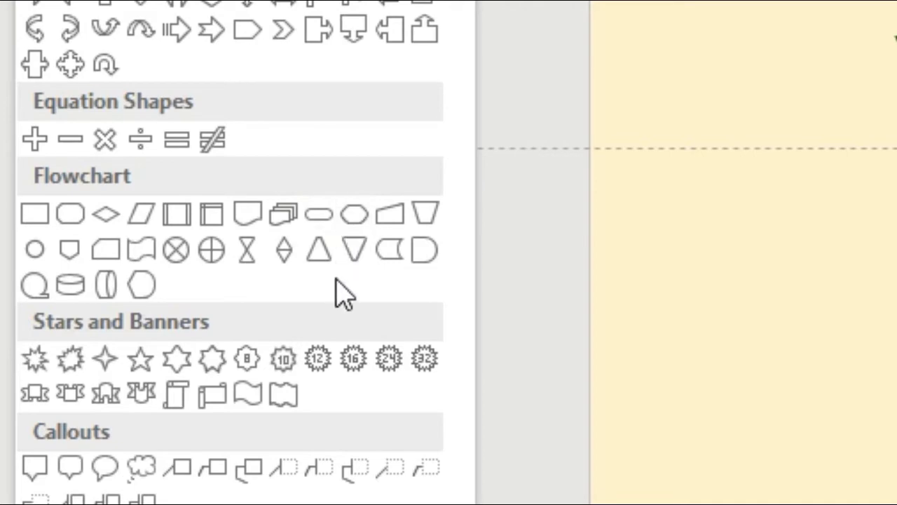
Step: Draw a full-width Flowchart Document bar along the slide bottom, fill it dark green, and flip it vertically
click(247, 216)
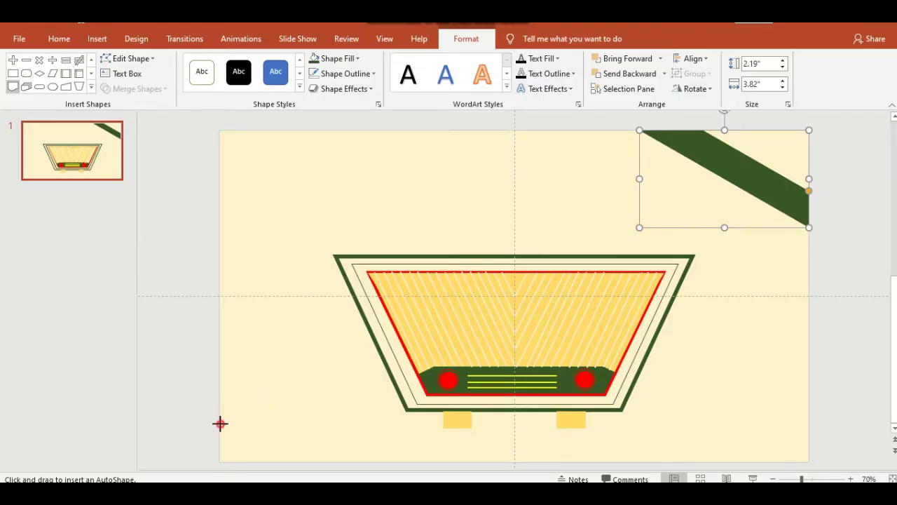
mouse_move(220, 423)
mouse_down()
mouse_move(832, 463)
mouse_move(809, 457)
mouse_up()
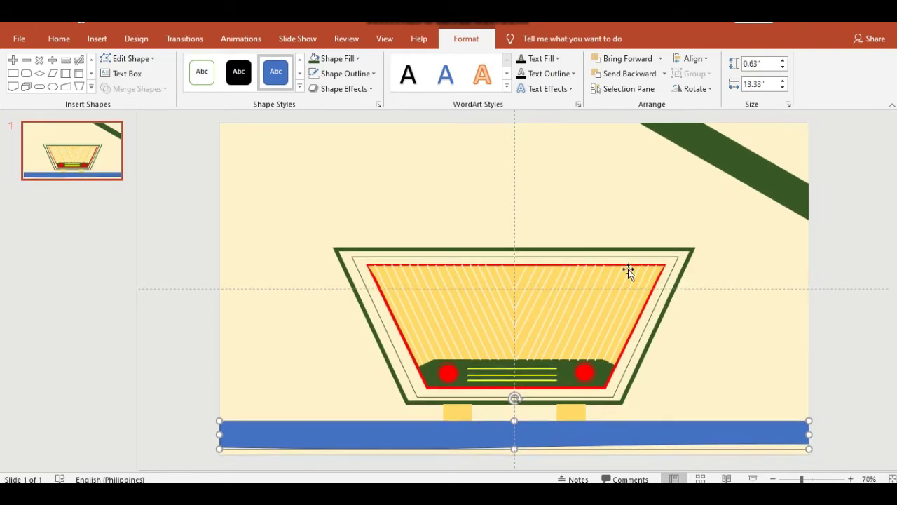
click(316, 59)
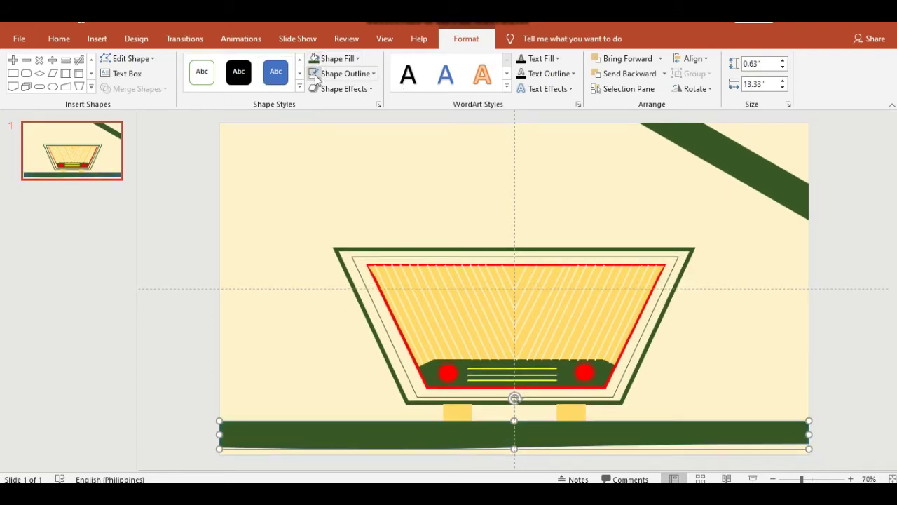
click(317, 76)
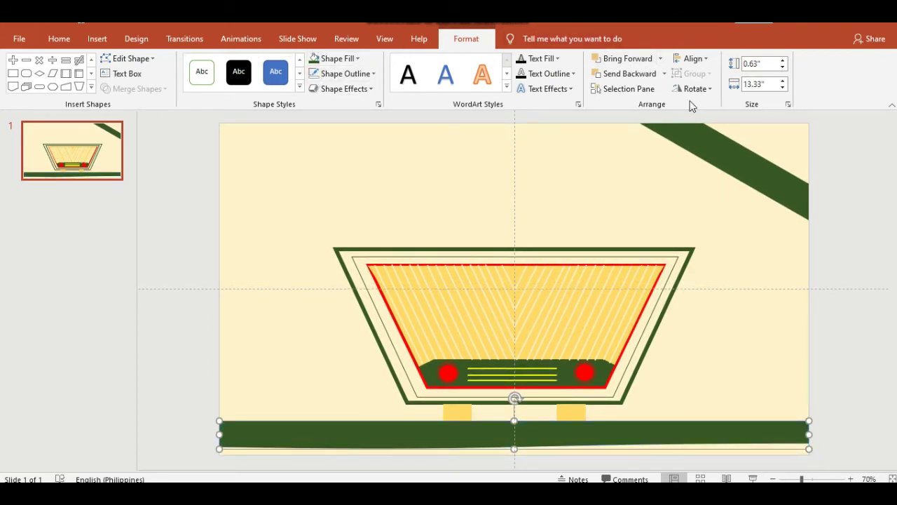
click(695, 89)
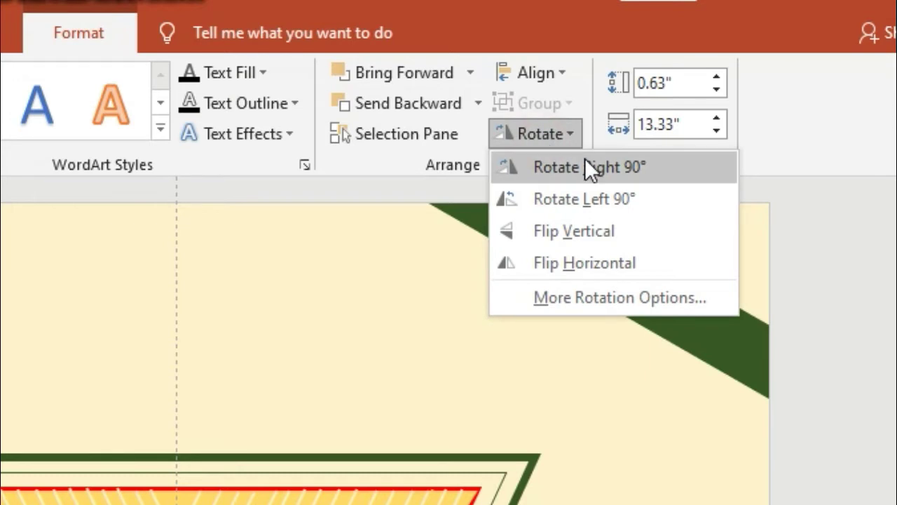
click(617, 230)
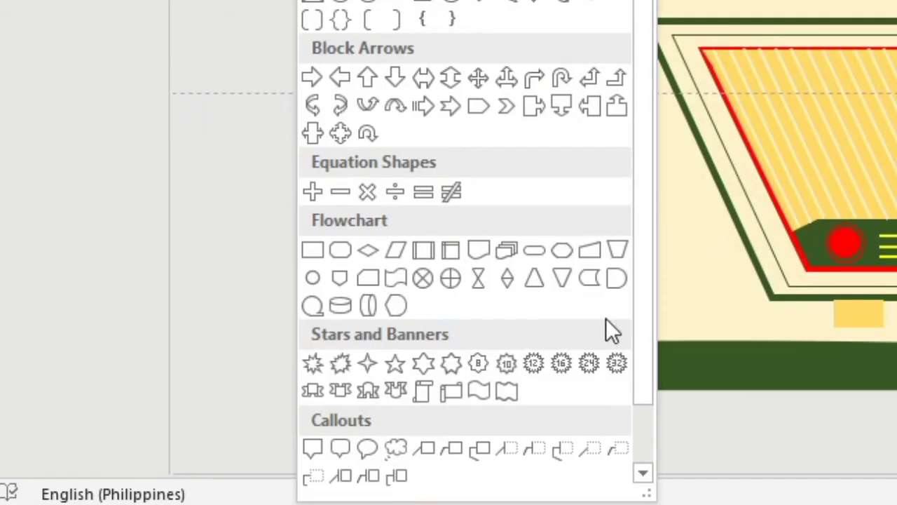
Step: Draw an Explosion starburst in the upper-left corner with light green fill and dark green outline
click(353, 369)
drag(297, 179, 448, 272)
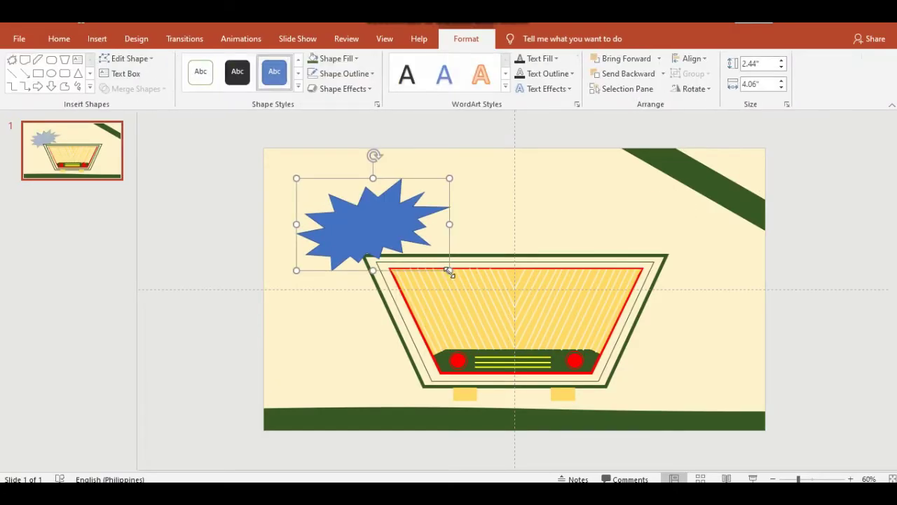
drag(400, 217, 382, 212)
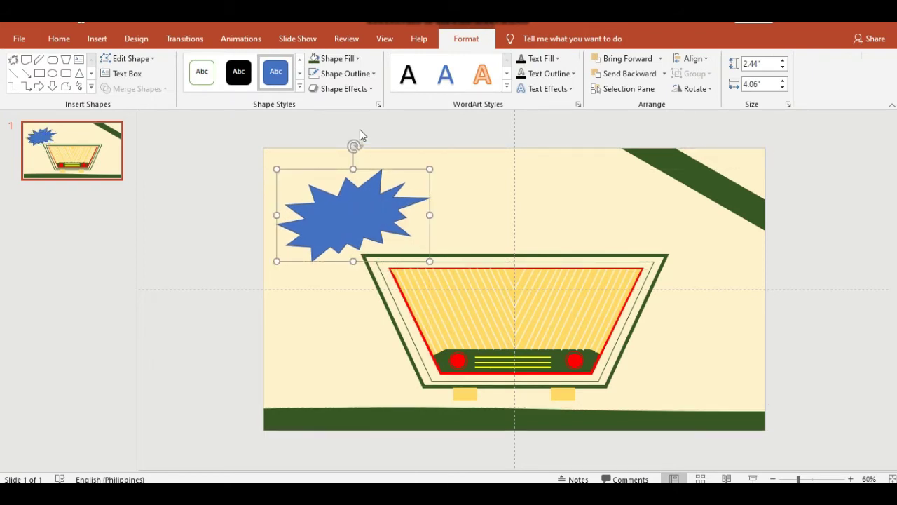
click(354, 142)
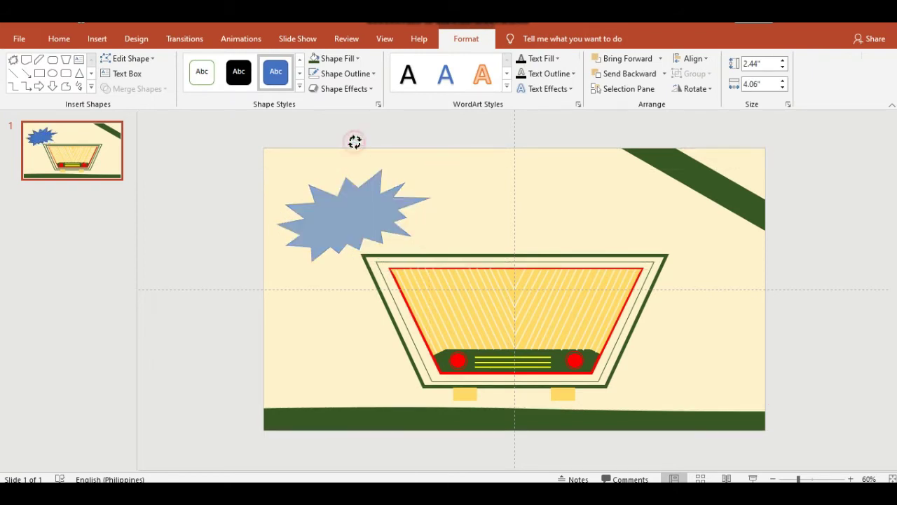
click(344, 60)
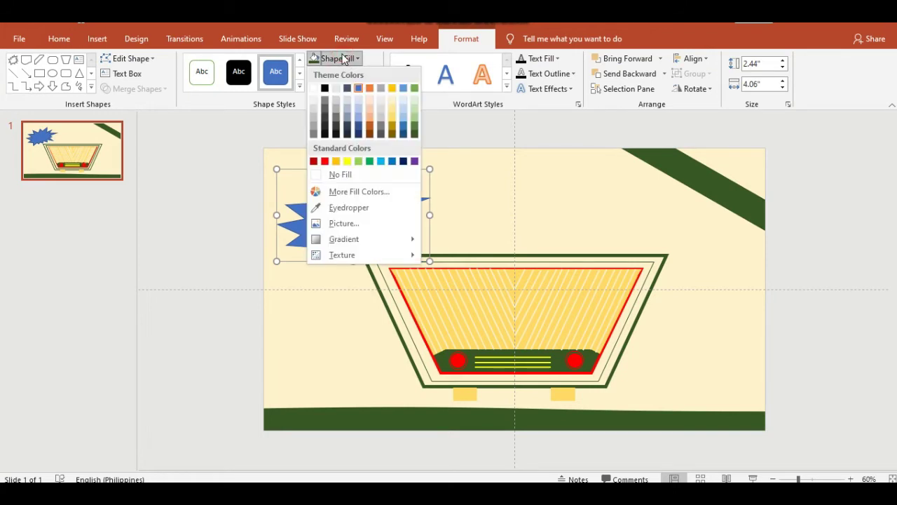
click(417, 120)
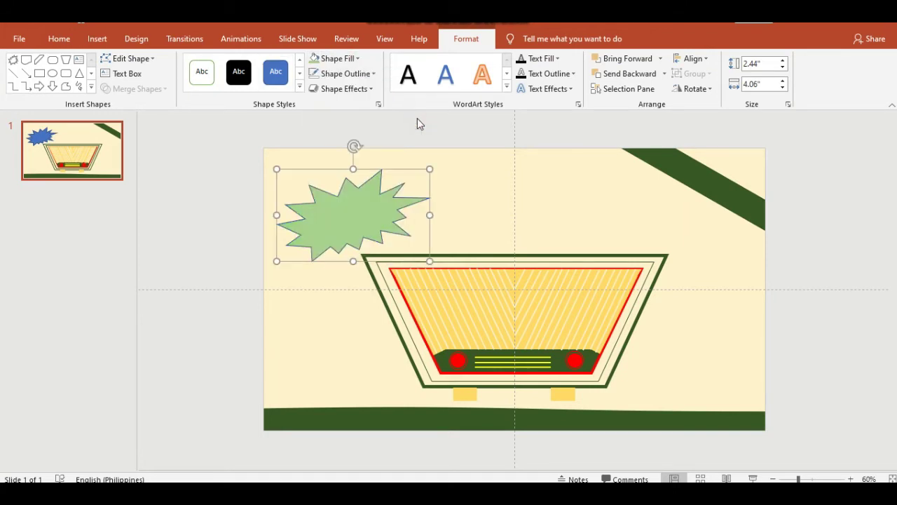
click(347, 74)
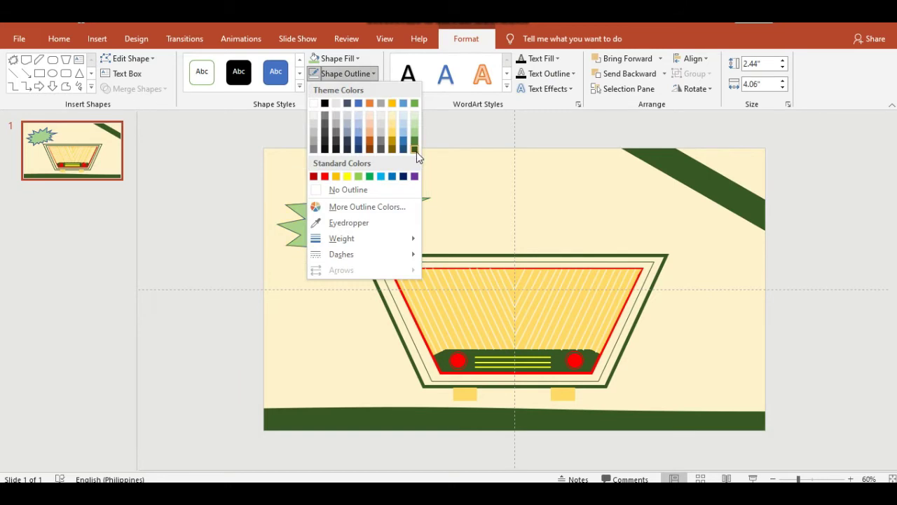
click(415, 150)
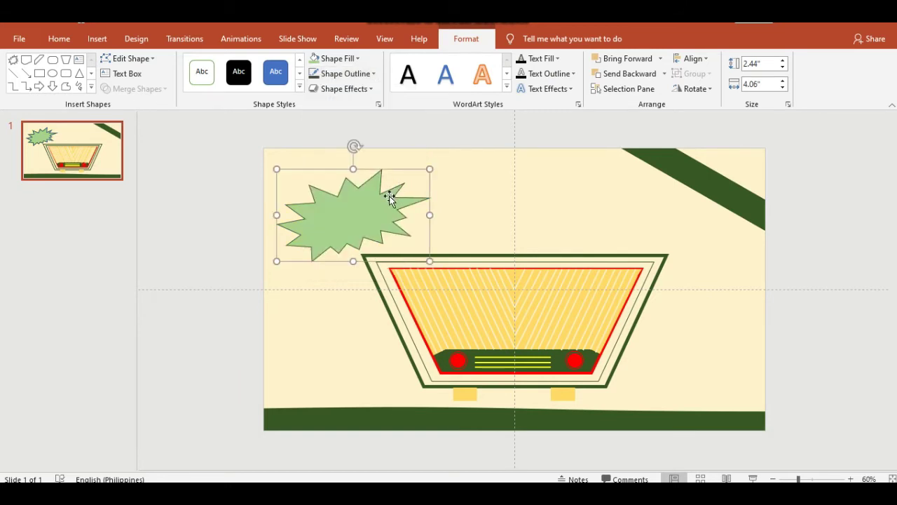
drag(389, 198, 376, 192)
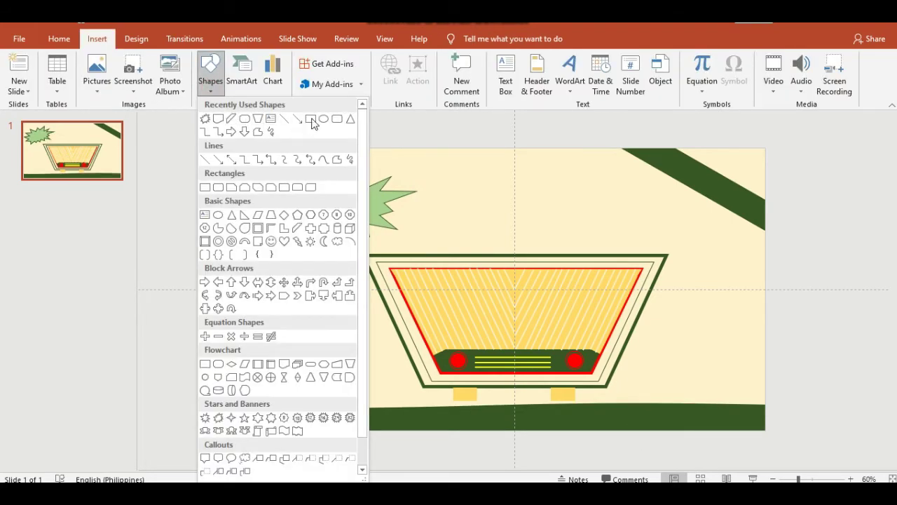
Step: Draw a small oval on the right end of the green bottom bar
click(322, 119)
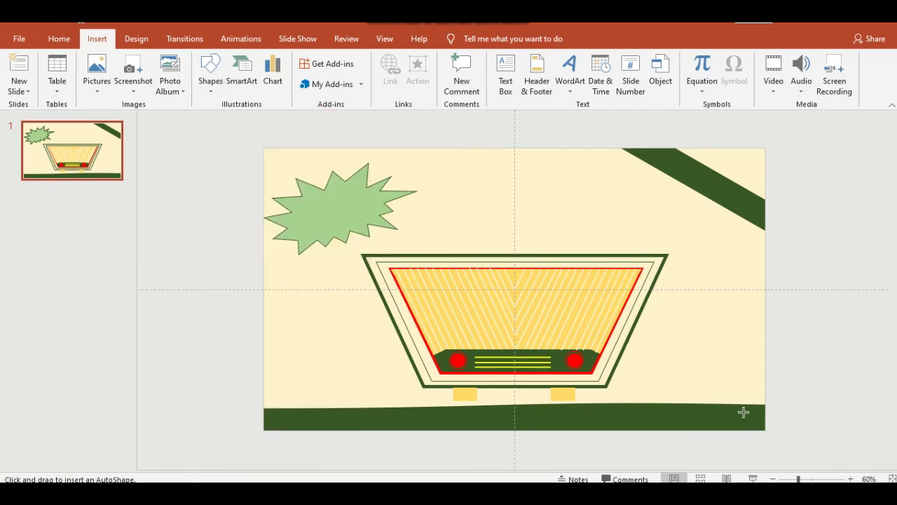
drag(731, 417, 744, 423)
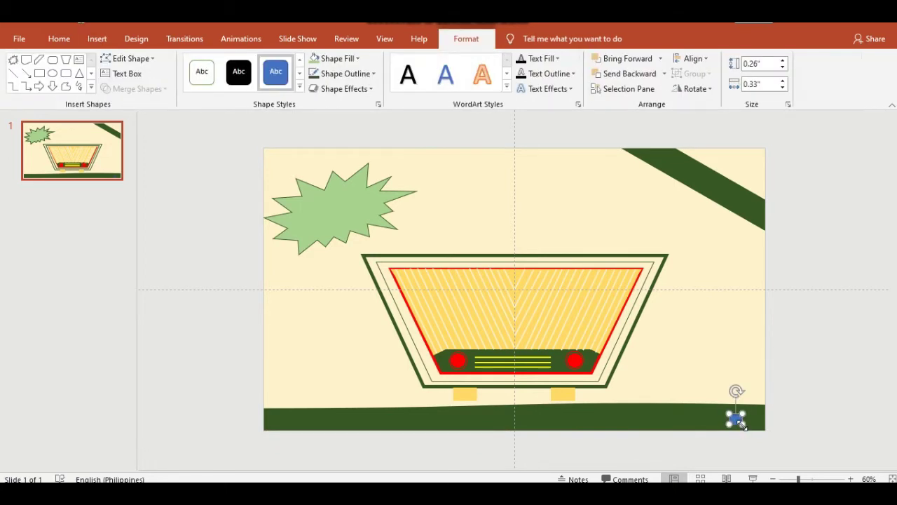
key(Up)
key(Right)
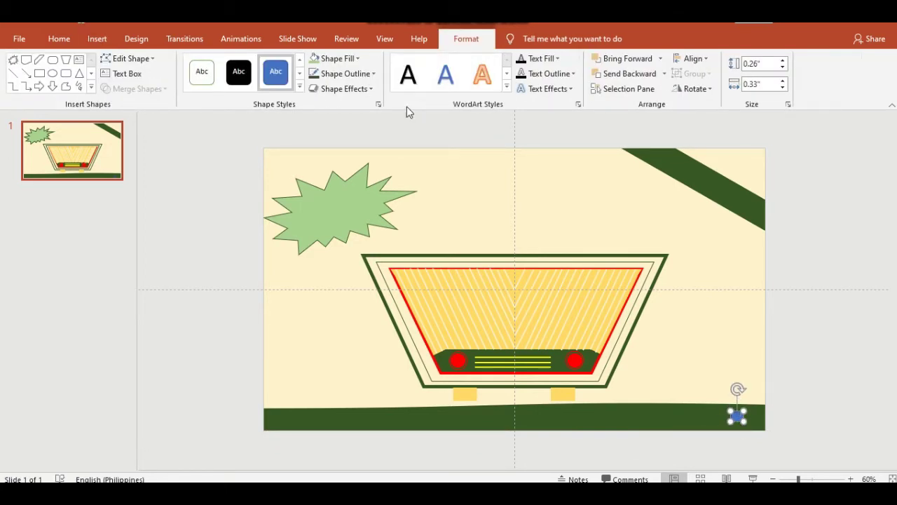
Step: Give the oval a light cream fill with no outline and place a duplicate at the bar's bottom-left
click(336, 60)
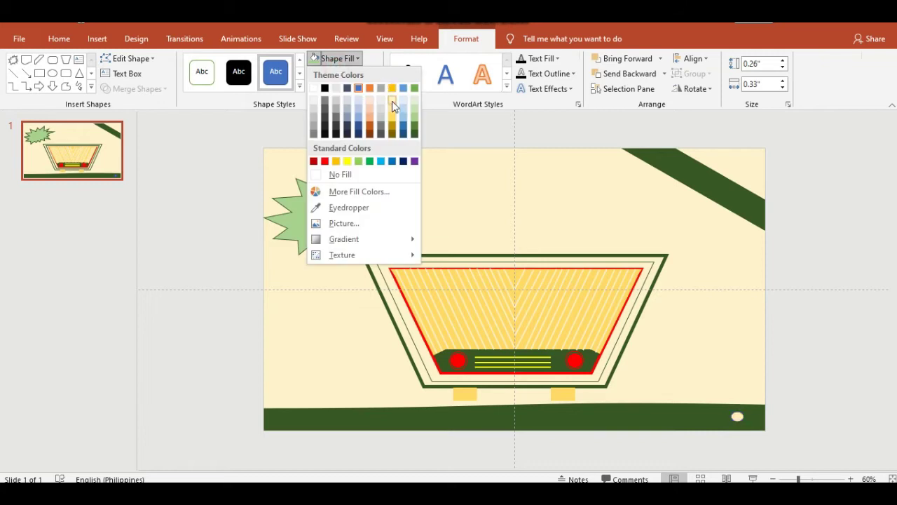
click(392, 101)
click(345, 75)
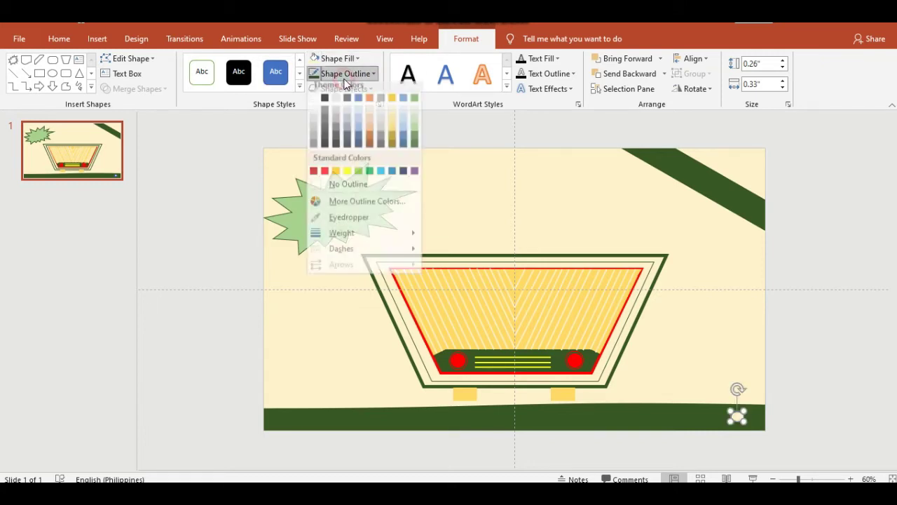
click(350, 190)
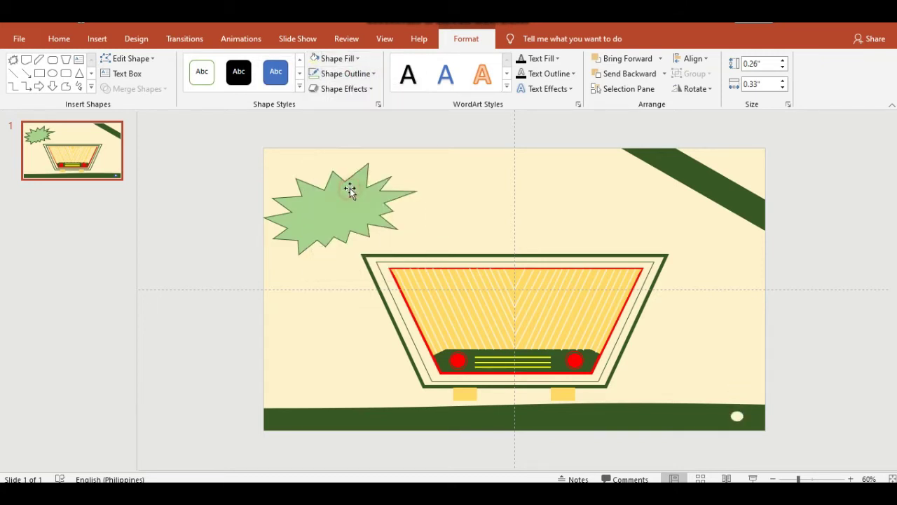
key(ctrl+d)
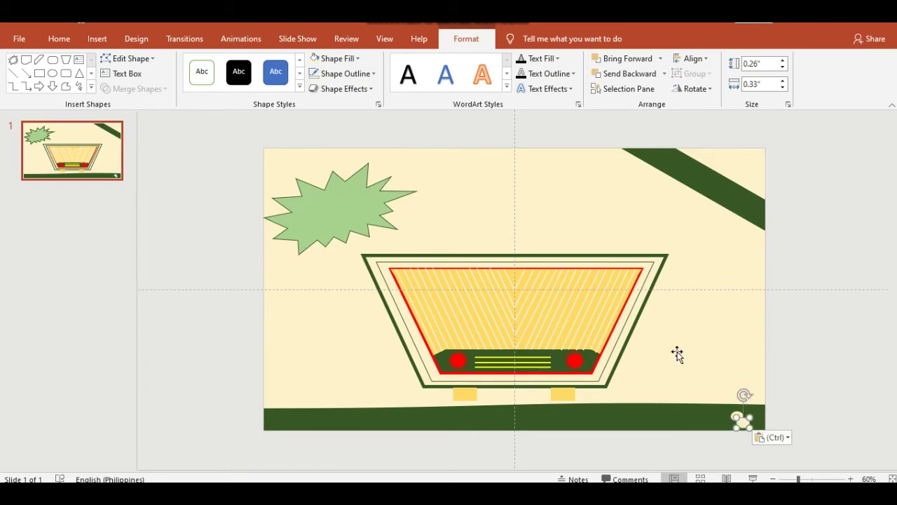
drag(744, 420, 285, 418)
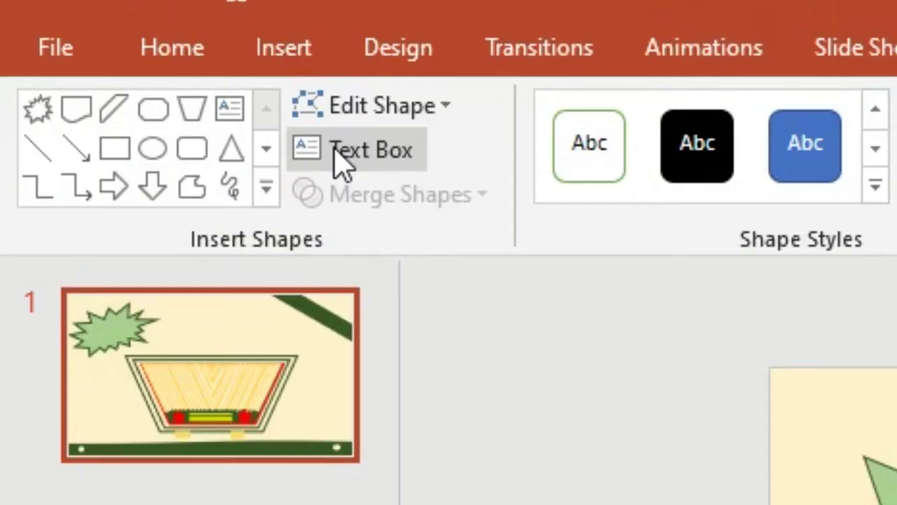
Step: Add a text box above the radio containing the word DIGITAL
click(118, 75)
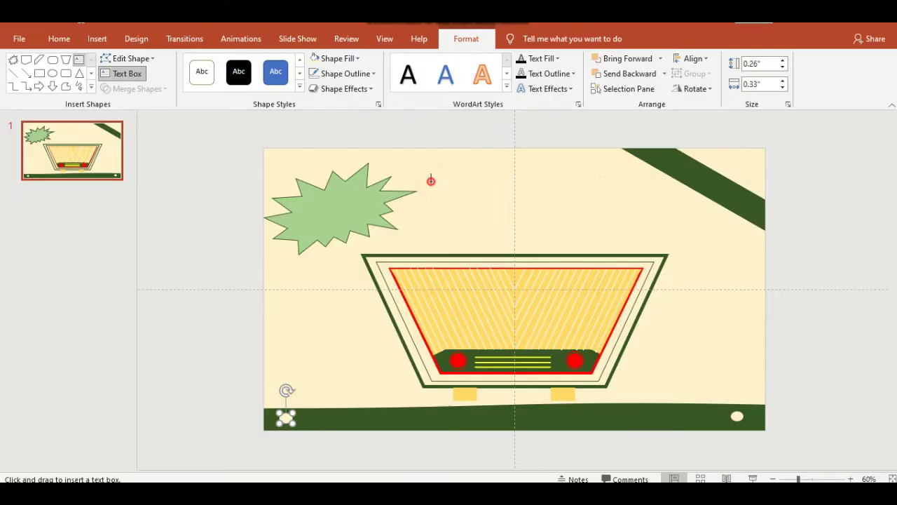
drag(431, 181, 611, 216)
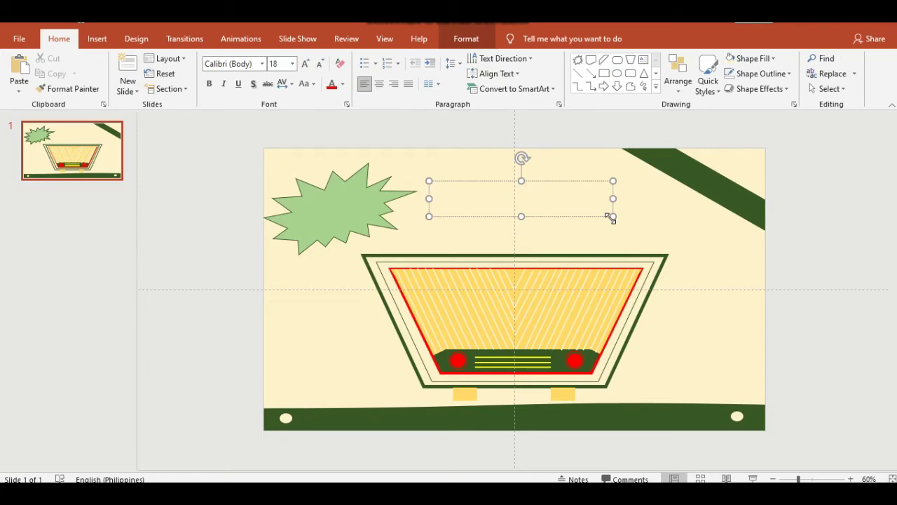
text(D)
text(IGI)
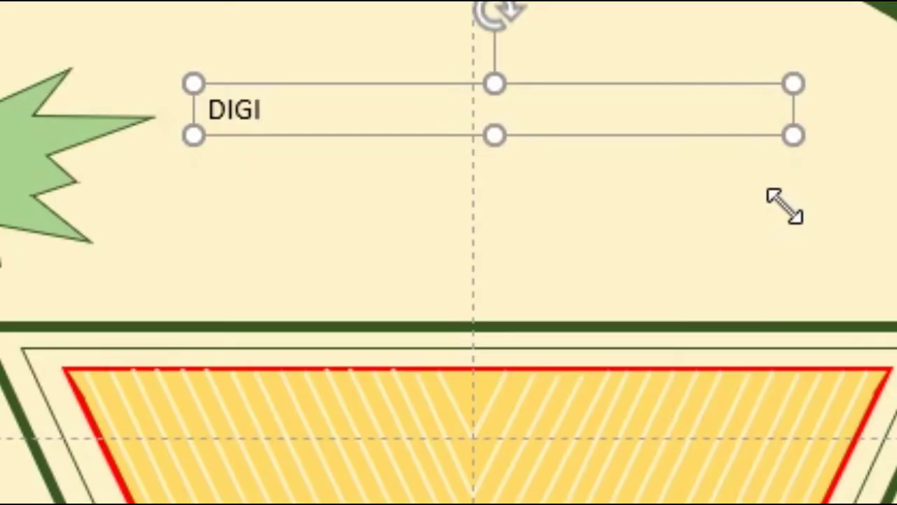
text(TAL)
Step: Set DIGITAL in Bauhaus 93 and enlarge it to 80 pt
key(ctrl+a)
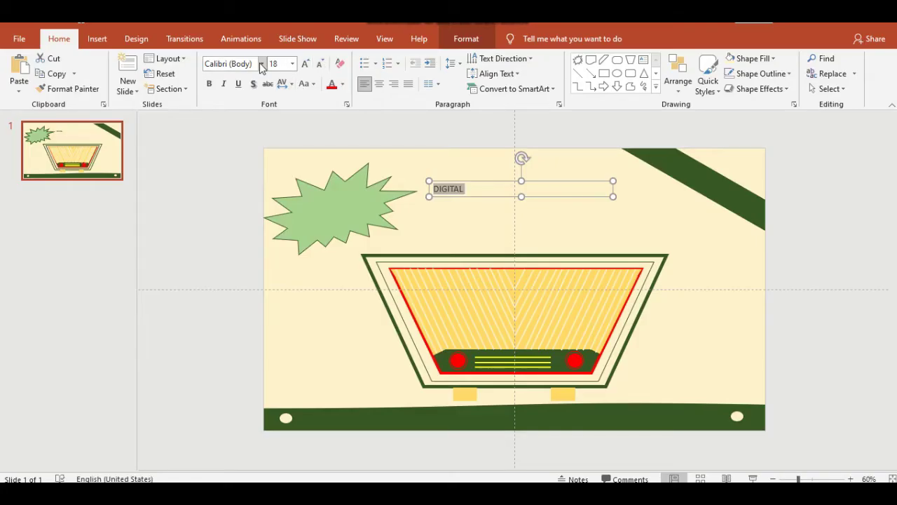
click(263, 64)
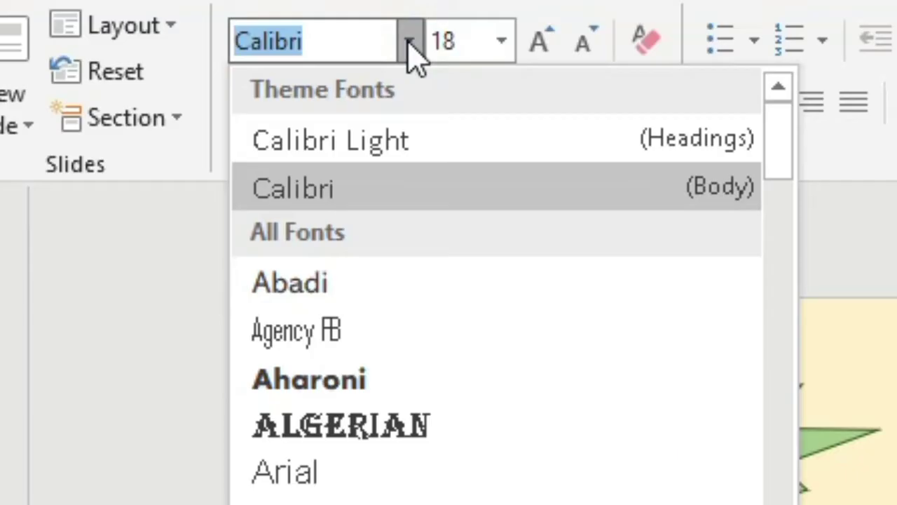
text(B)
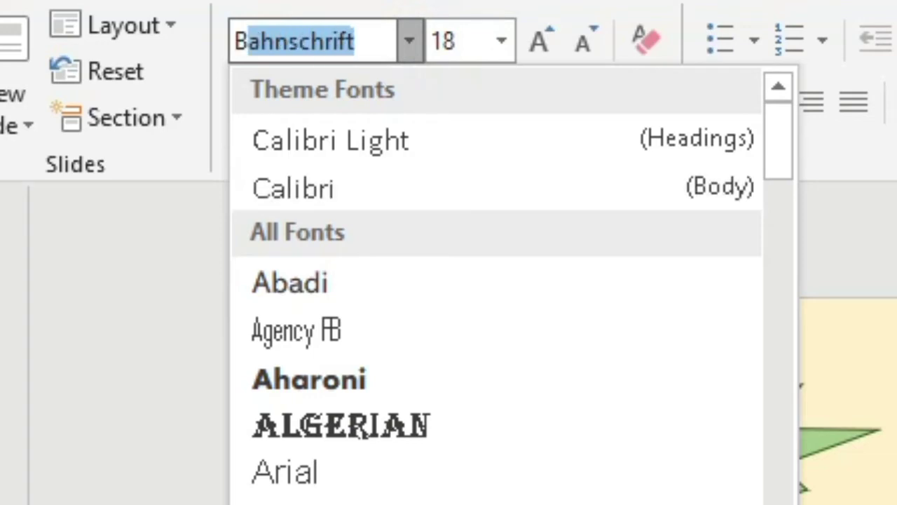
text(auhaus 93)
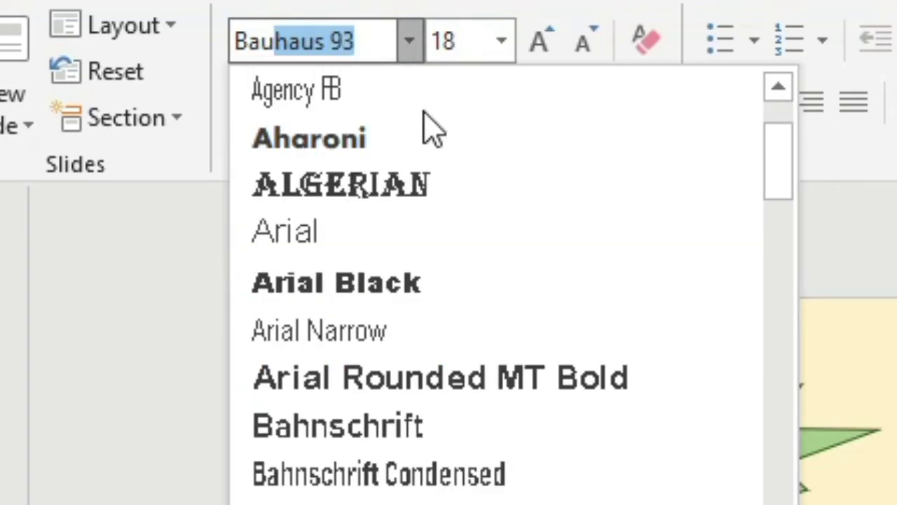
key(Return)
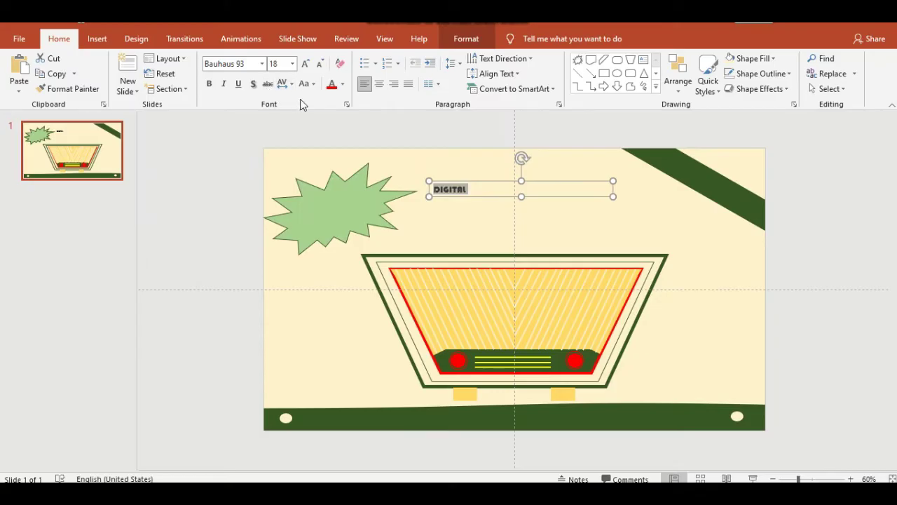
click(305, 63)
click(305, 63)
click(306, 63)
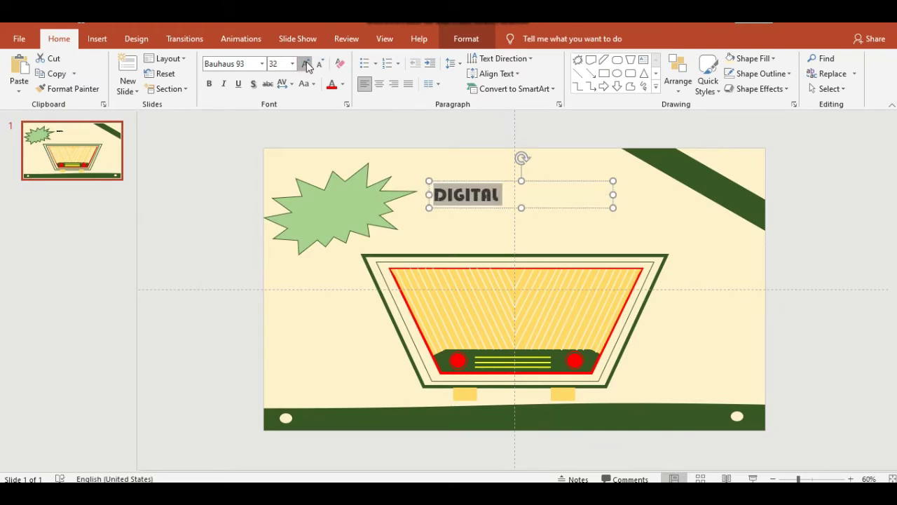
click(305, 64)
click(306, 63)
click(306, 63)
click(305, 63)
click(306, 63)
click(306, 63)
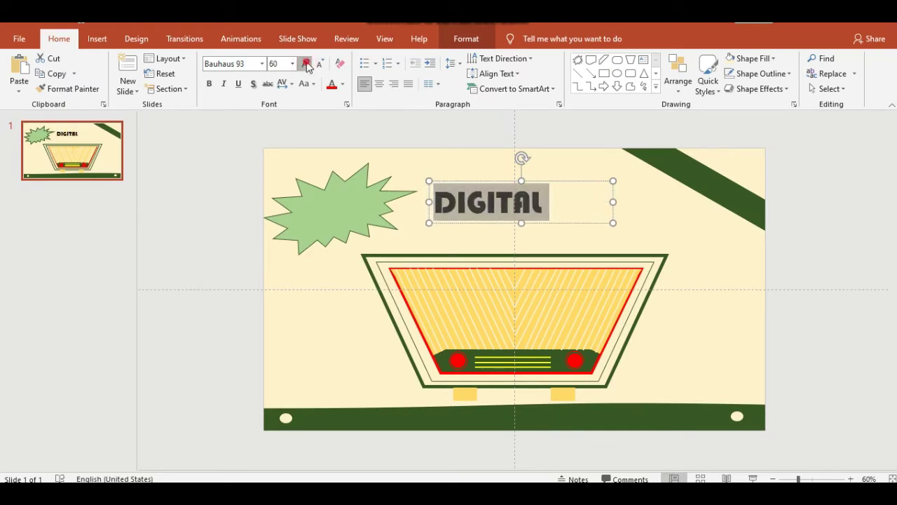
click(306, 63)
click(306, 63)
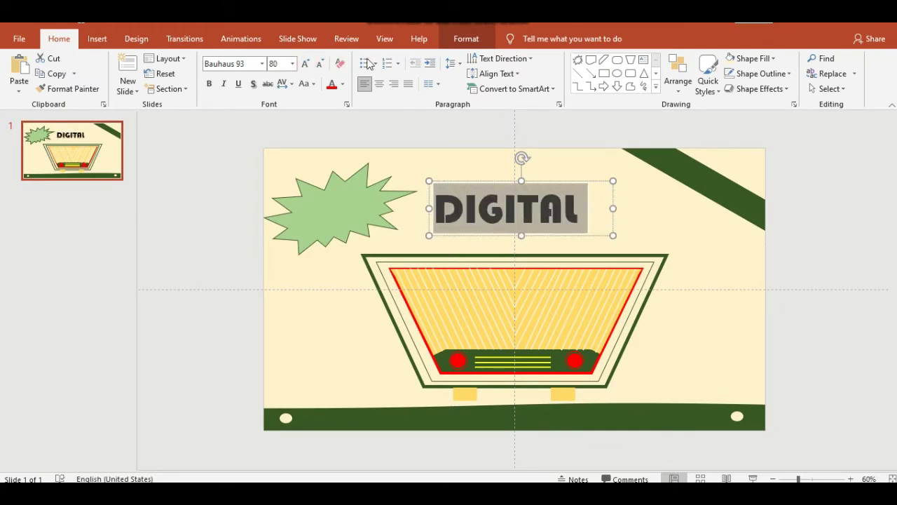
click(379, 86)
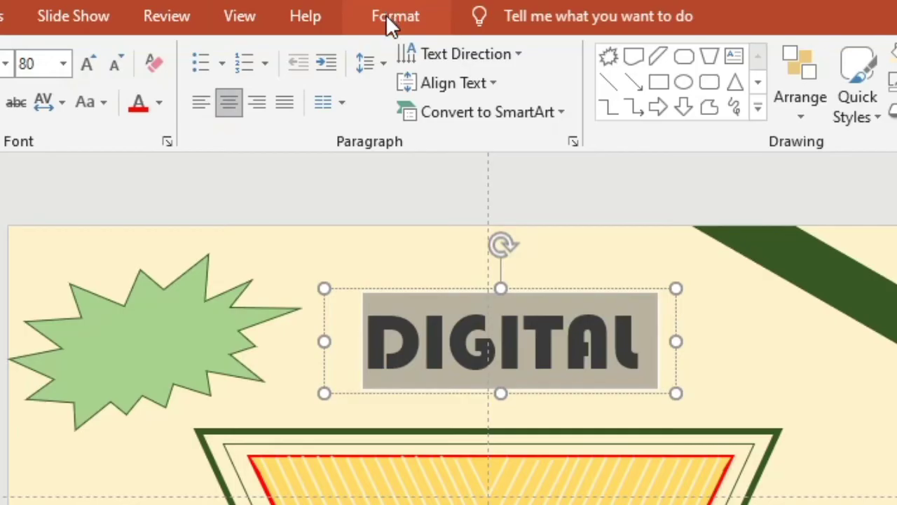
Step: Apply a shadowed WordArt style to DIGITAL and fill it dark red
click(466, 38)
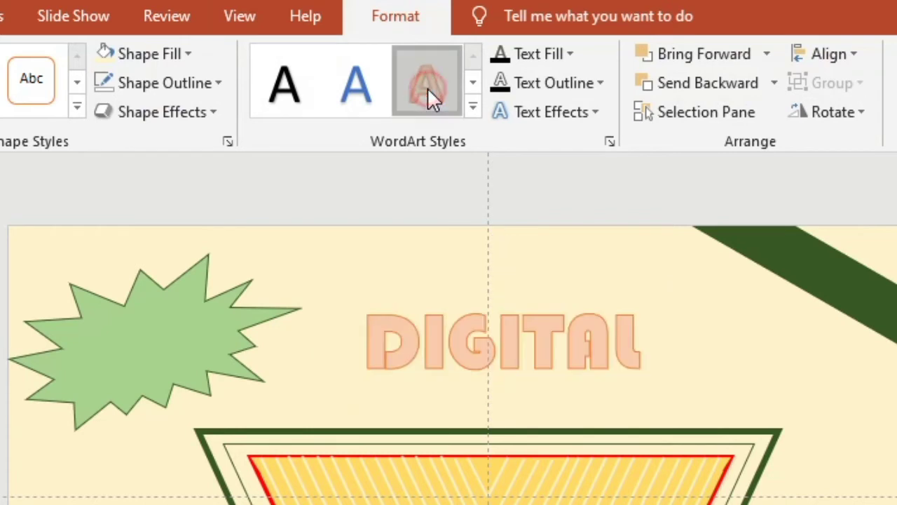
click(428, 88)
click(540, 56)
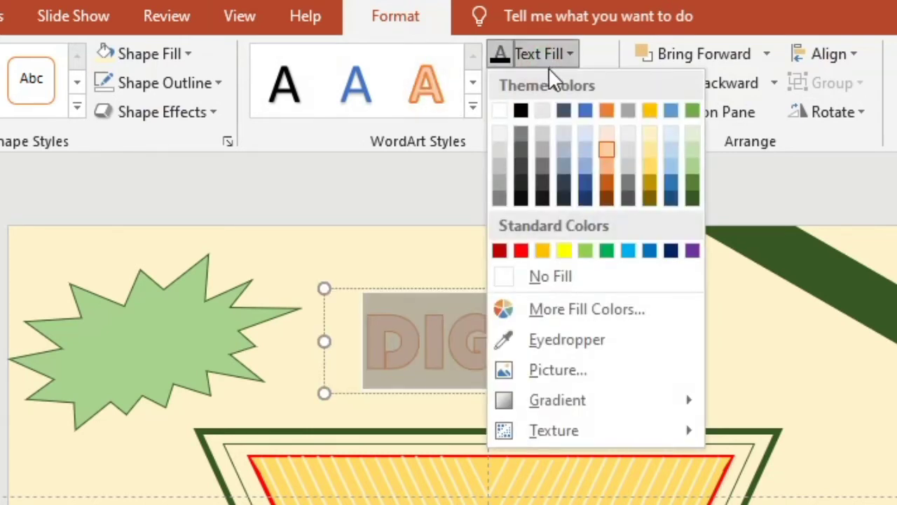
click(500, 251)
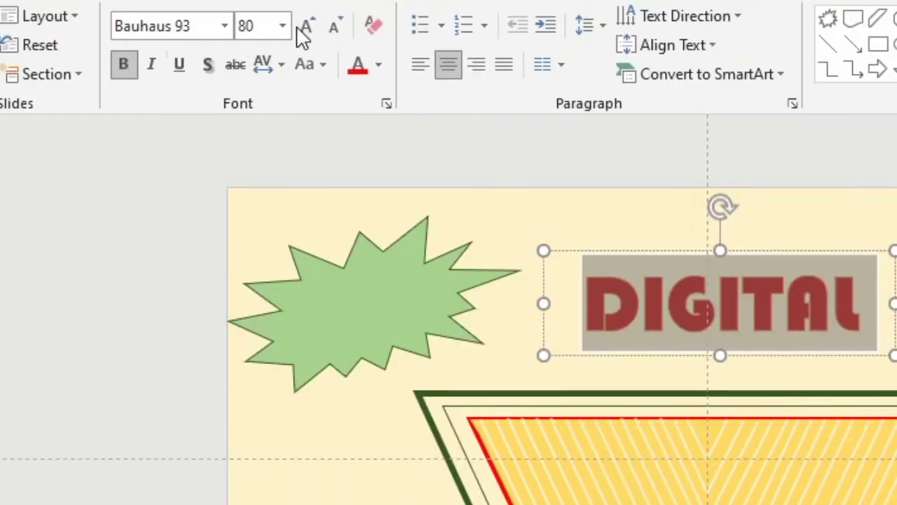
Step: Grow DIGITAL to 88 pt and tilt it upward at an angle
click(307, 28)
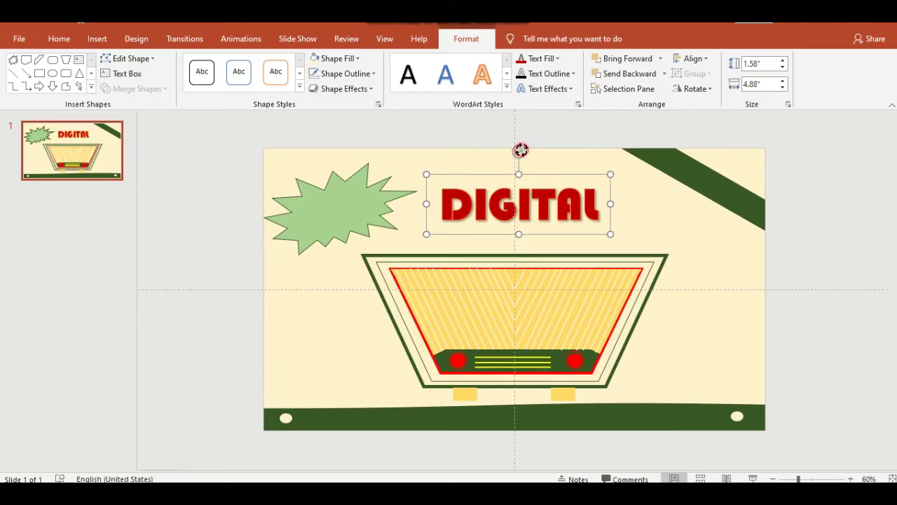
drag(521, 150, 509, 153)
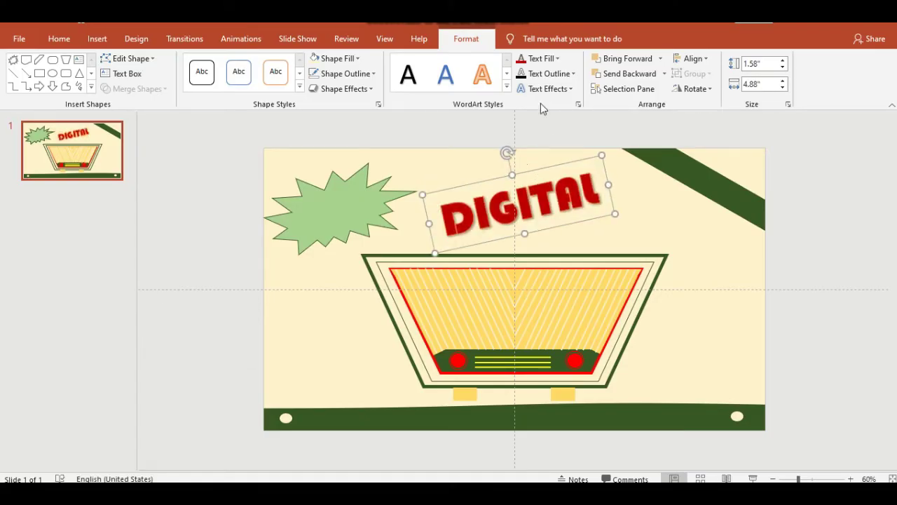
click(545, 75)
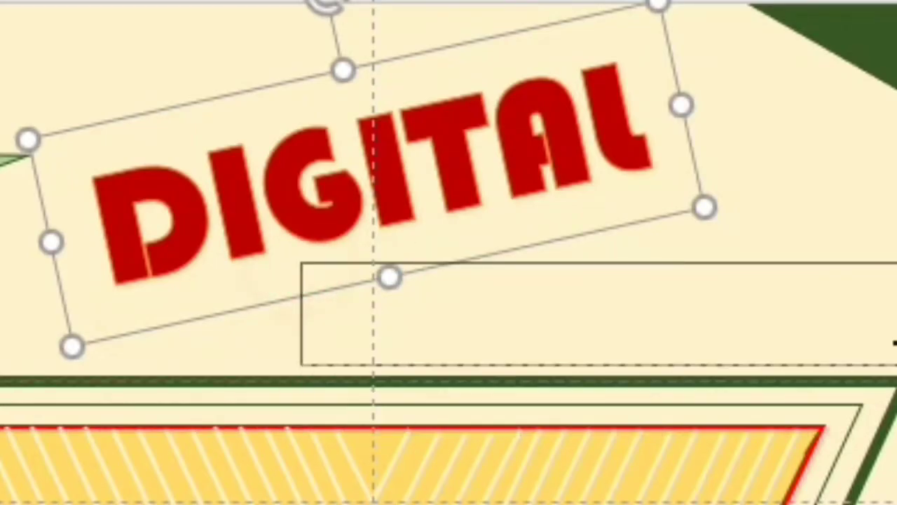
Step: Add a new text box below DIGITAL containing the word 'Portfolio'
drag(298, 263, 896, 341)
text(p)
key(BackSpace)
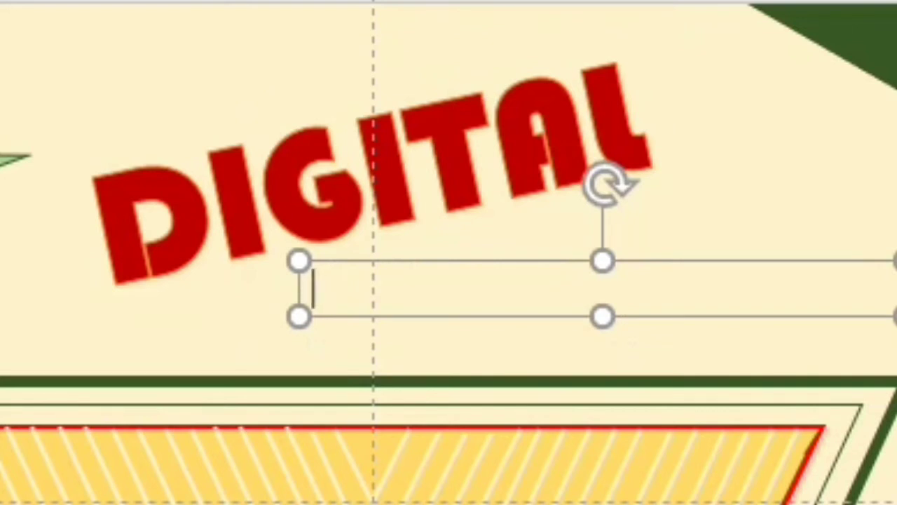
text(P)
text(ortfol)
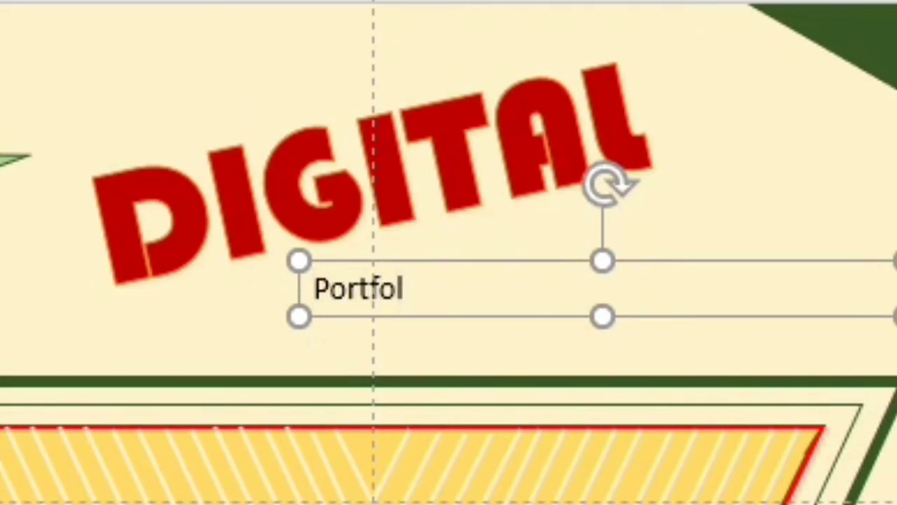
text(io)
Step: Enlarge Portfolio to 32 pt, switch it to Rage Italic, then enlarge it further
key(ctrl+a)
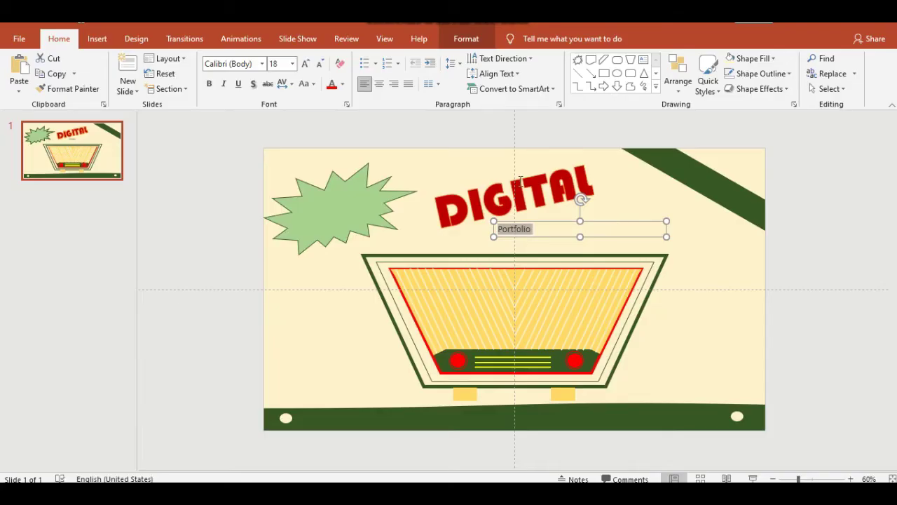
click(306, 64)
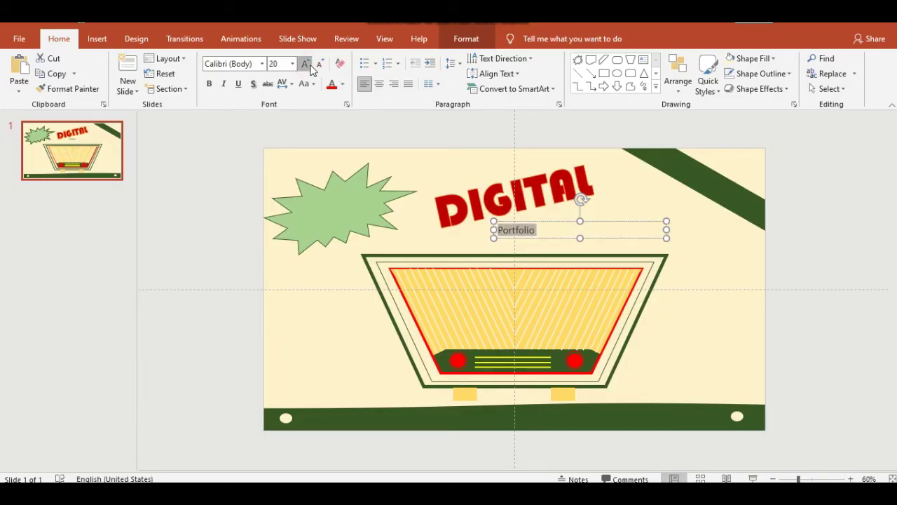
click(306, 63)
click(307, 64)
click(306, 64)
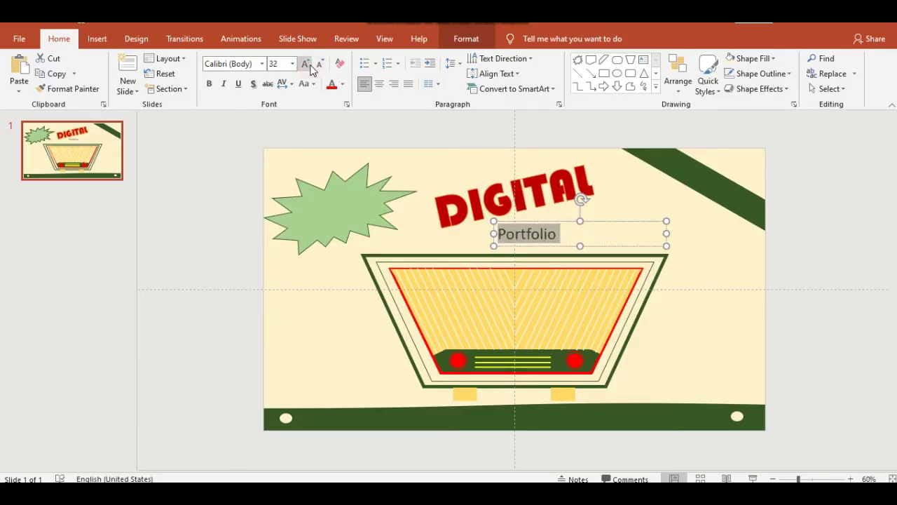
click(263, 64)
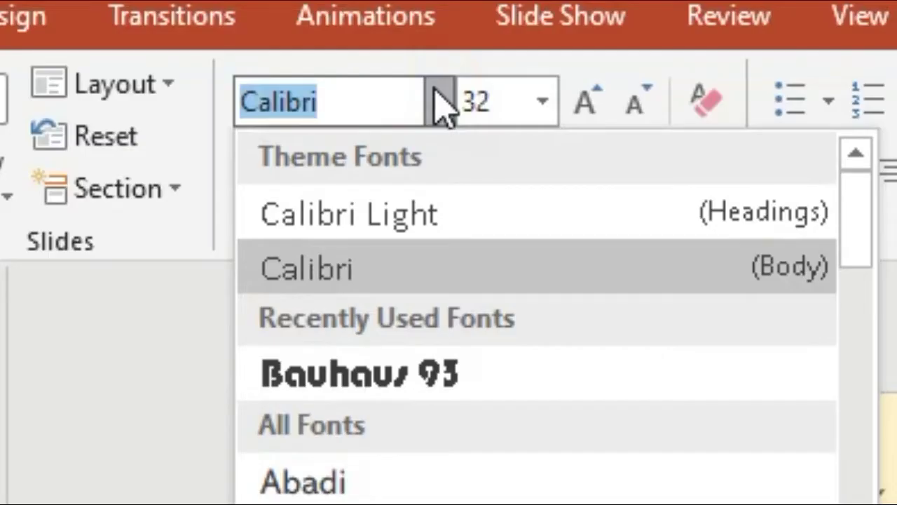
text(Rage Italic)
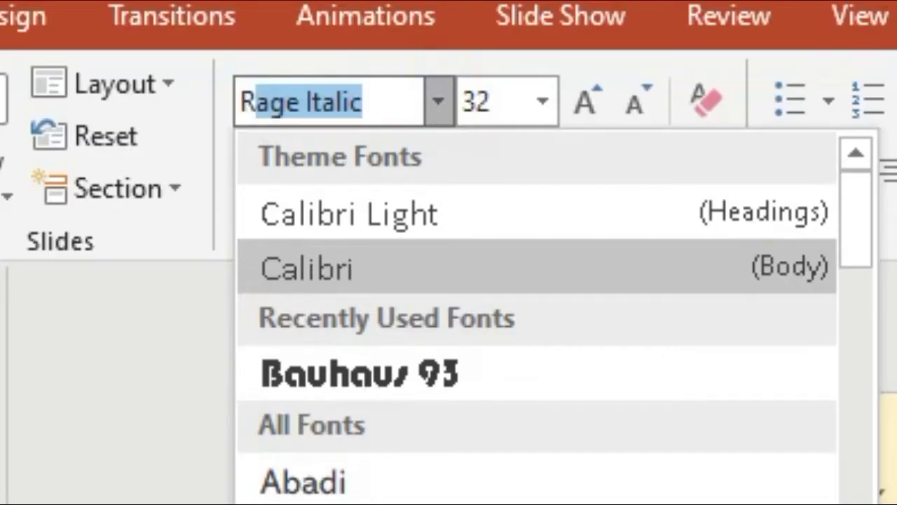
key(Return)
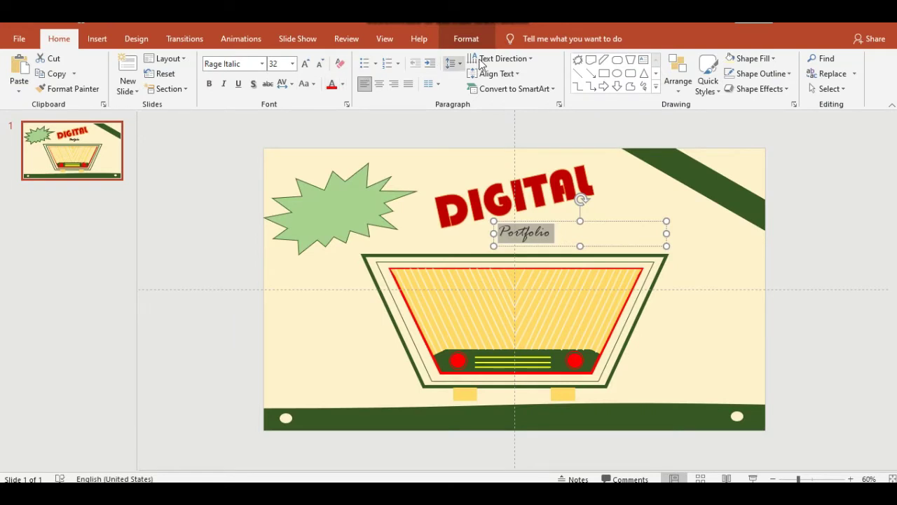
click(304, 65)
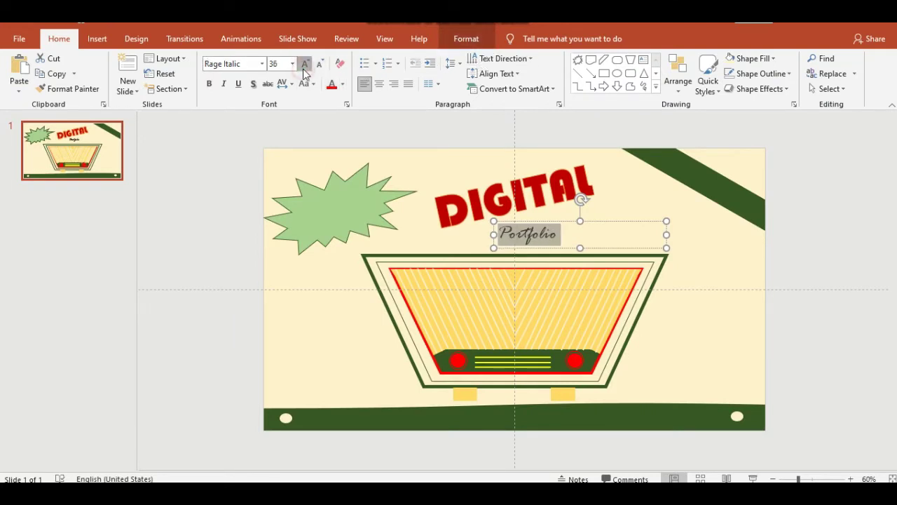
click(305, 65)
click(305, 65)
click(304, 64)
click(304, 65)
Step: Apply the orange outlined WordArt style with a pale gold fill and dark green outline
click(462, 39)
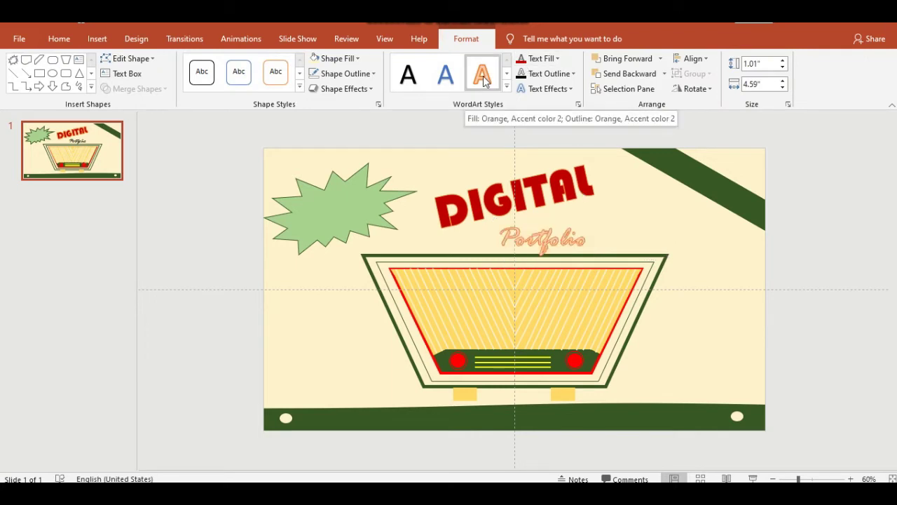
click(484, 80)
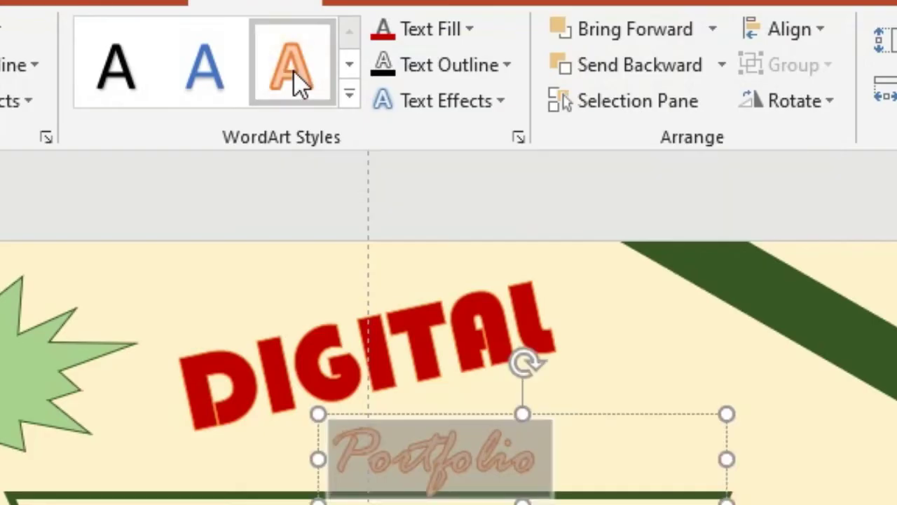
click(538, 62)
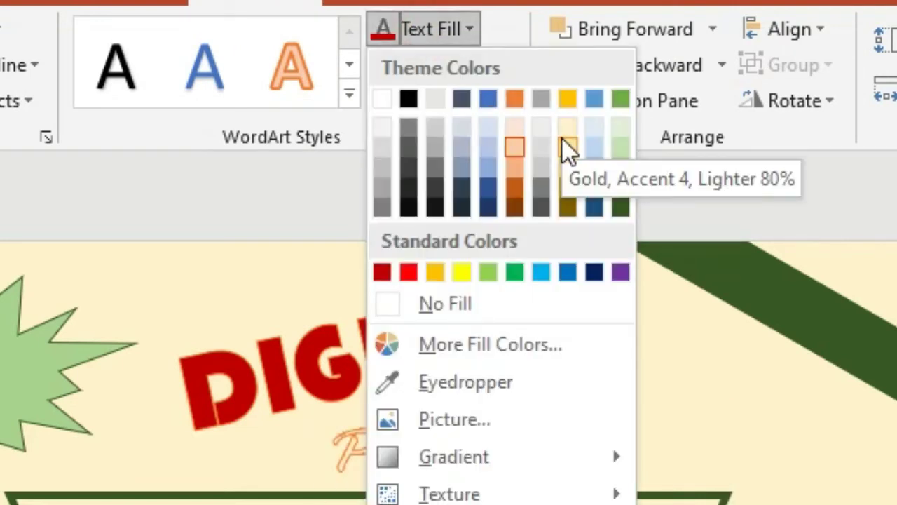
click(566, 153)
click(422, 63)
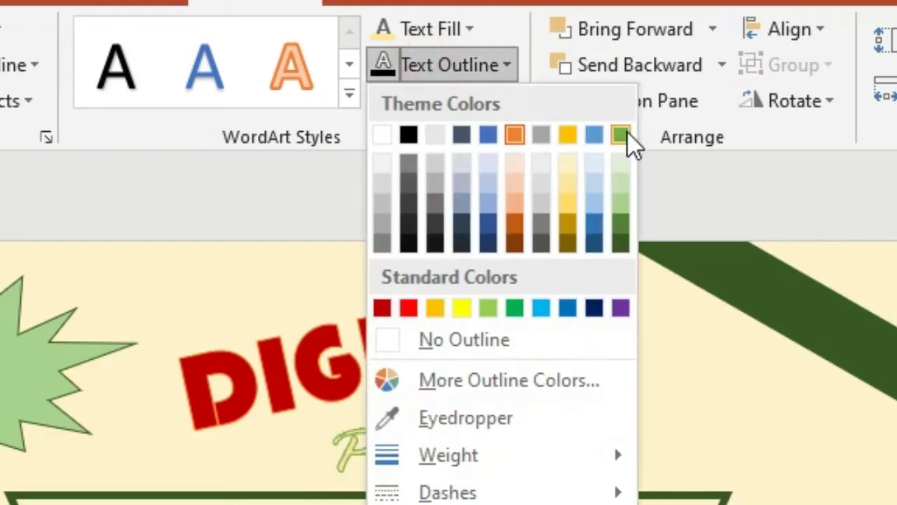
click(617, 245)
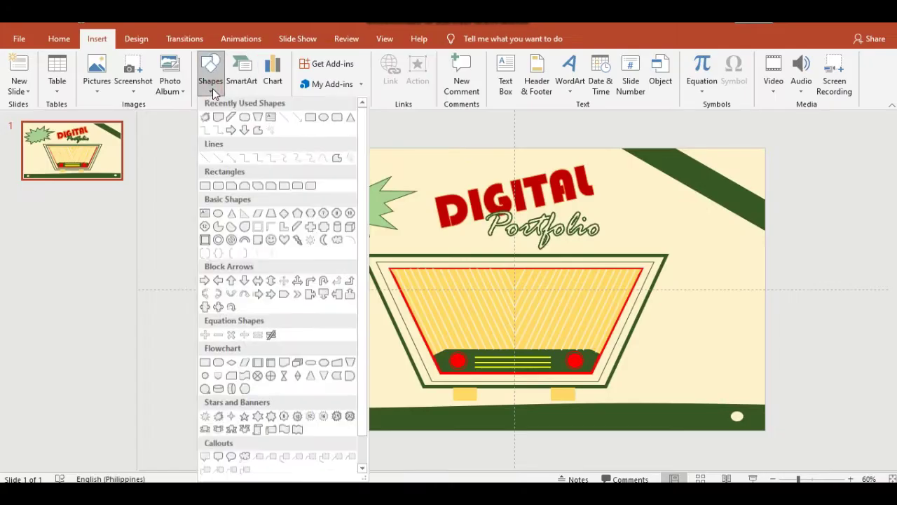
Step: Draw a text box on the top-right green band reading 'Name of'
click(272, 121)
drag(653, 149, 731, 204)
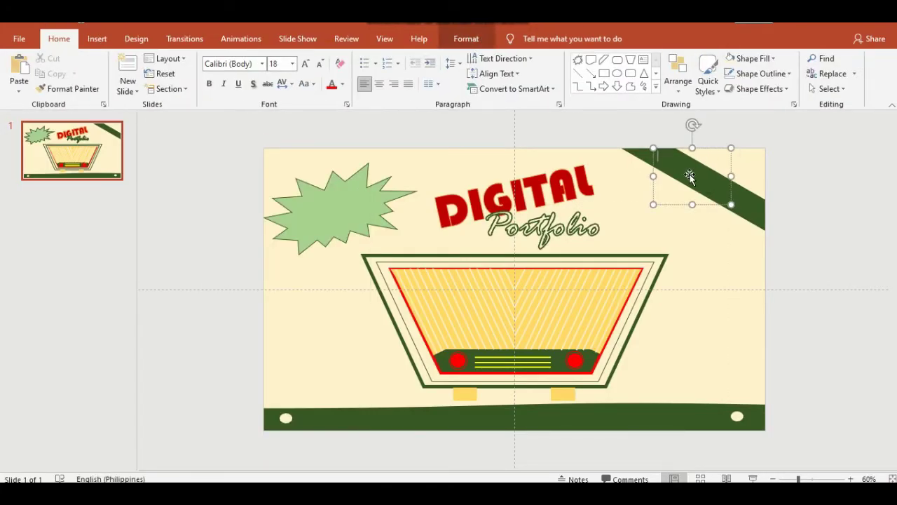
text(Name)
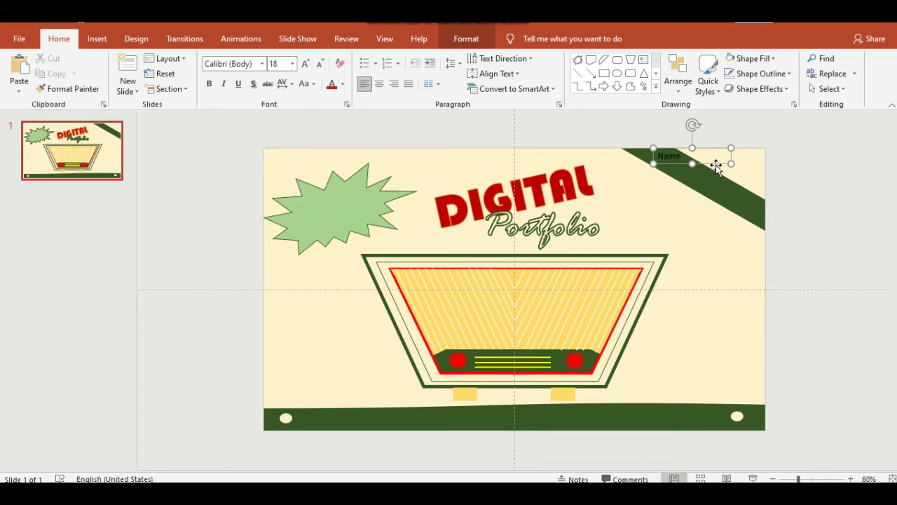
drag(716, 167, 716, 183)
click(680, 171)
text(of Port)
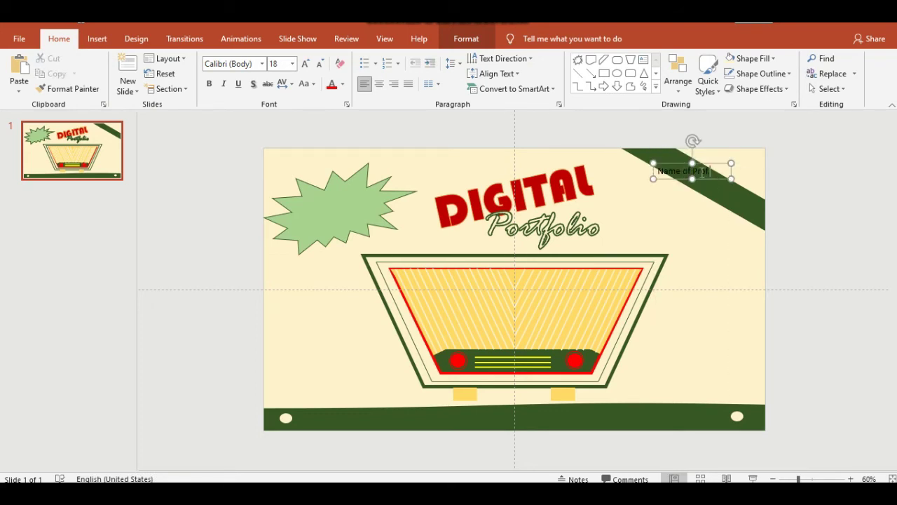
Step: Format the label in Aharoni with light cream text, then copy and paste a duplicate
key(ctrl+a)
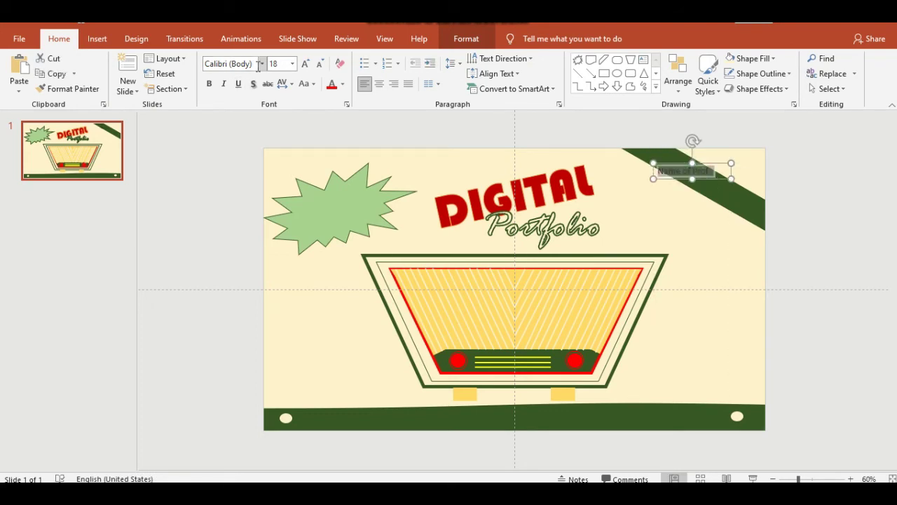
click(262, 64)
click(259, 221)
click(343, 84)
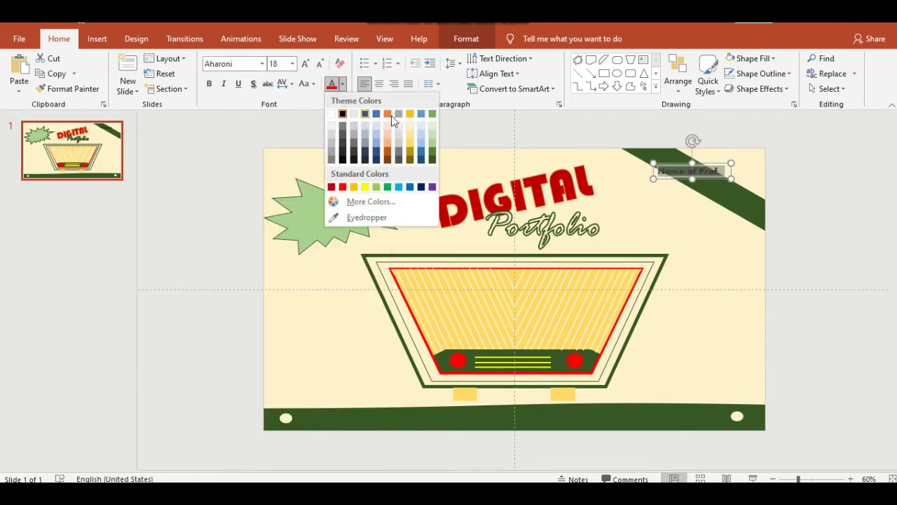
click(392, 120)
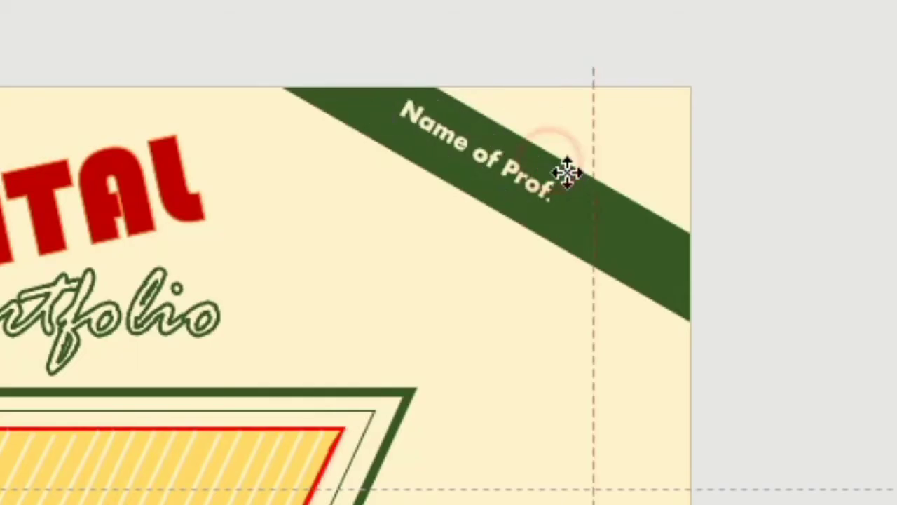
click(568, 175)
key(ctrl+c)
key(ctrl+v)
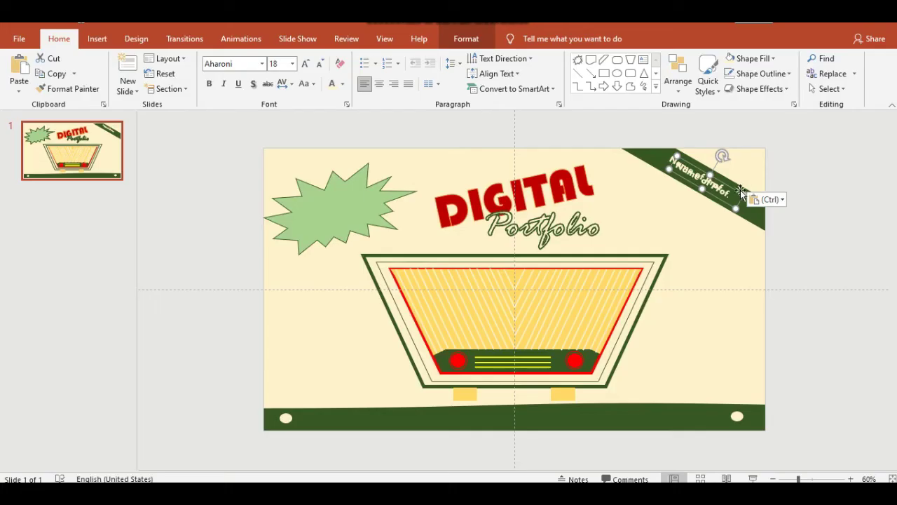
Step: Move the duplicate label to the bottom band, level it, and retype it as SUBJECT
mouse_move(741, 191)
mouse_down()
mouse_move(627, 415)
mouse_move(645, 389)
mouse_move(633, 390)
mouse_up()
drag(661, 421, 553, 422)
text(s)
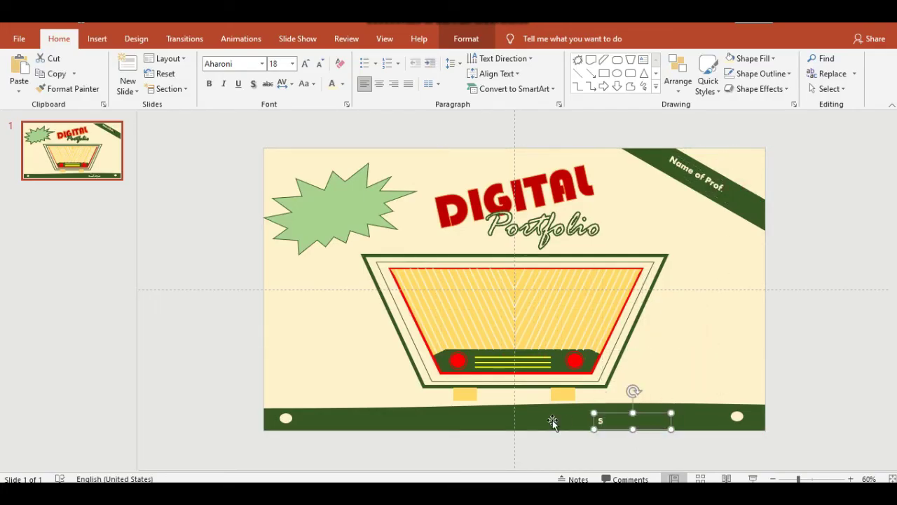
text(UBJECT)
drag(648, 414, 546, 423)
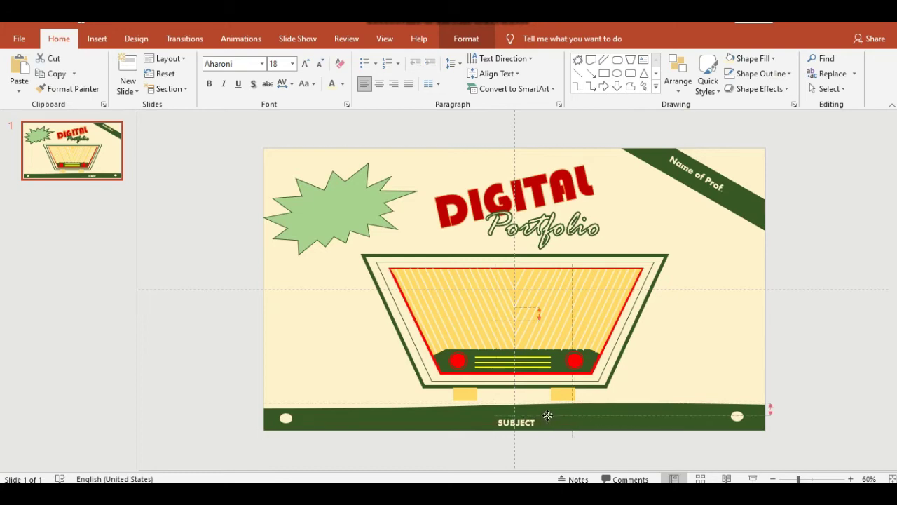
Step: Reposition the SUBJECT label slightly left and duplicate it with Ctrl+D
key(ctrl+a)
key(Escape)
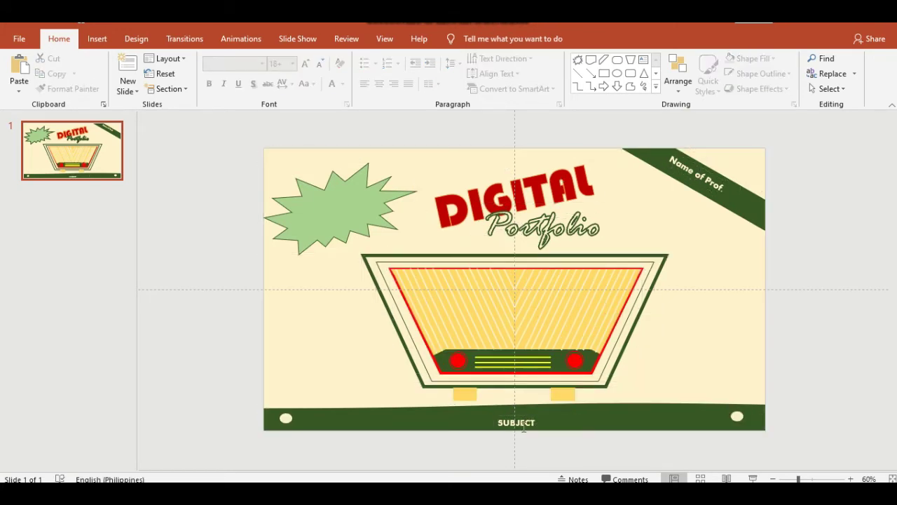
click(524, 424)
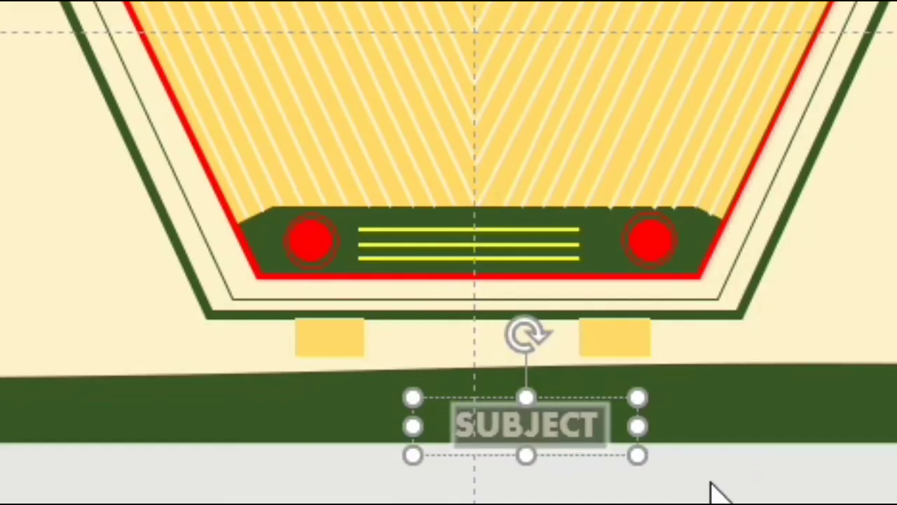
mouse_move(582, 410)
mouse_down()
mouse_move(551, 388)
mouse_move(521, 395)
mouse_move(355, 195)
mouse_move(288, 196)
mouse_up()
key(ctrl+d)
Step: Make the star label read 'Name:' and 'Section:' on two lines, white, tilted counter-clockwise
text(Na)
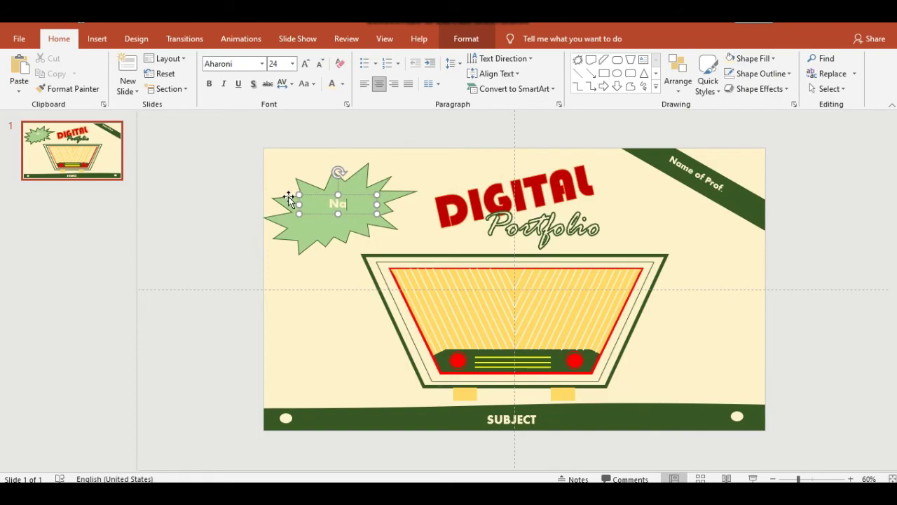
text(me:)
key(Return)
text(S)
text(ection:)
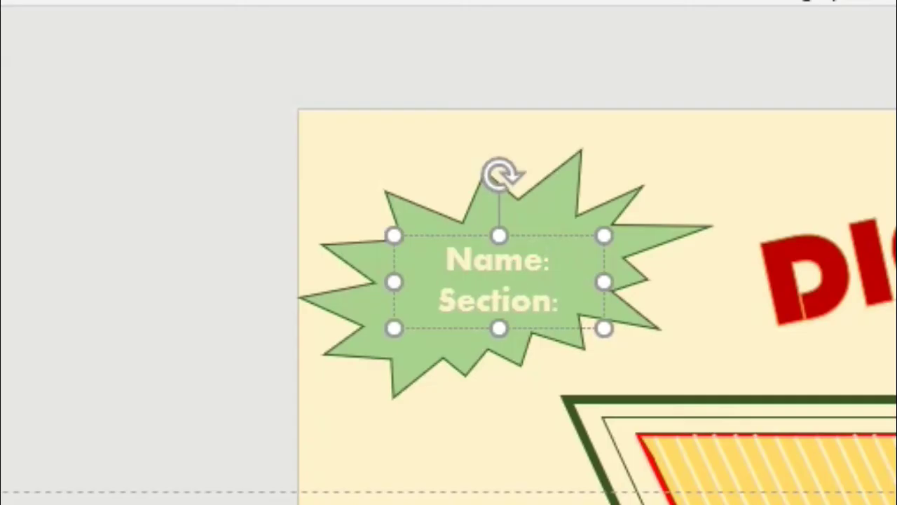
key(ctrl+a)
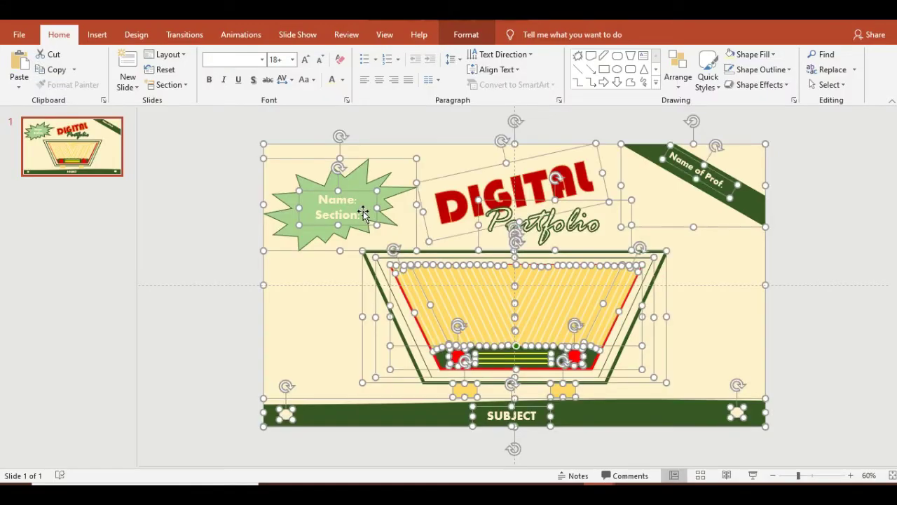
key(Escape)
drag(319, 199, 345, 209)
click(342, 79)
click(330, 111)
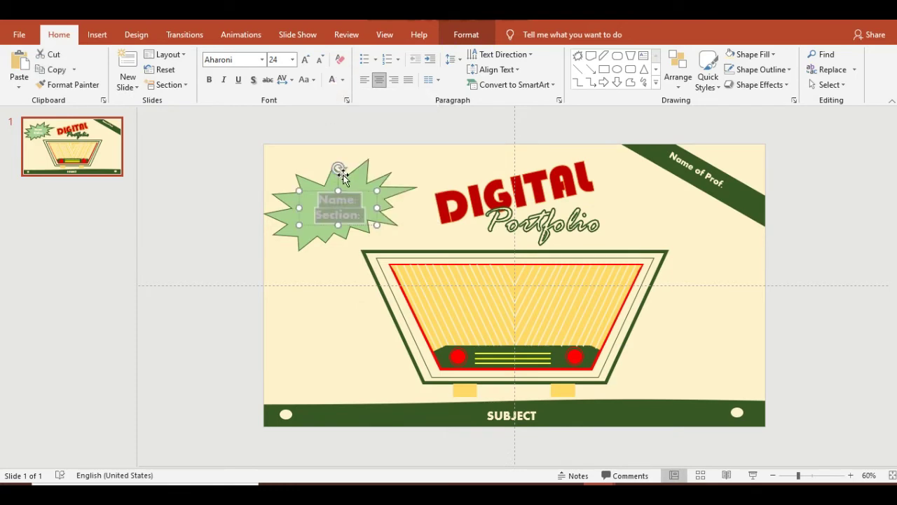
drag(338, 169, 326, 171)
click(876, 336)
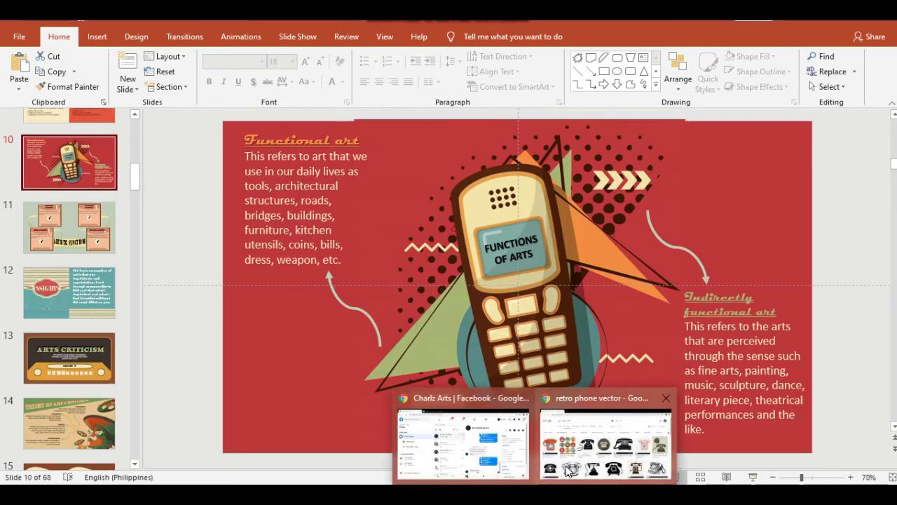
Step: Change the Google Images search to 'retro cell phone vector' and run it
click(565, 464)
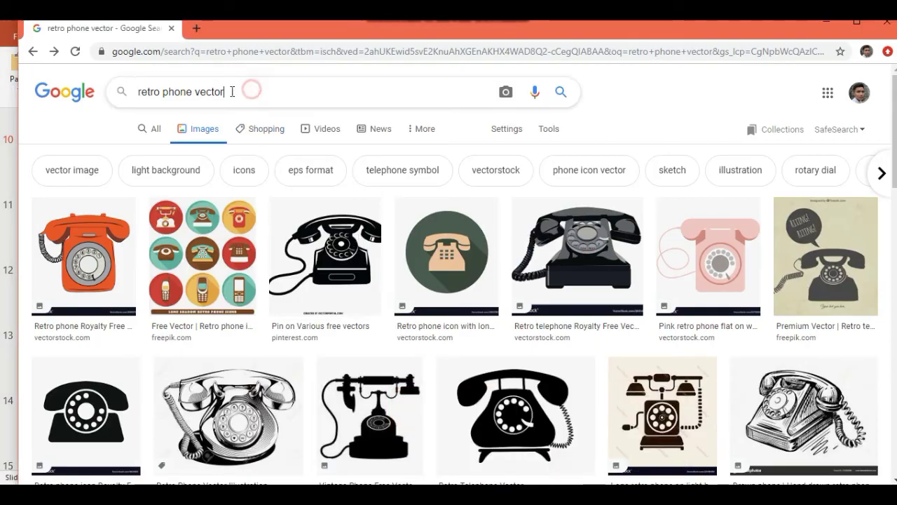
drag(242, 91, 165, 98)
text(ce)
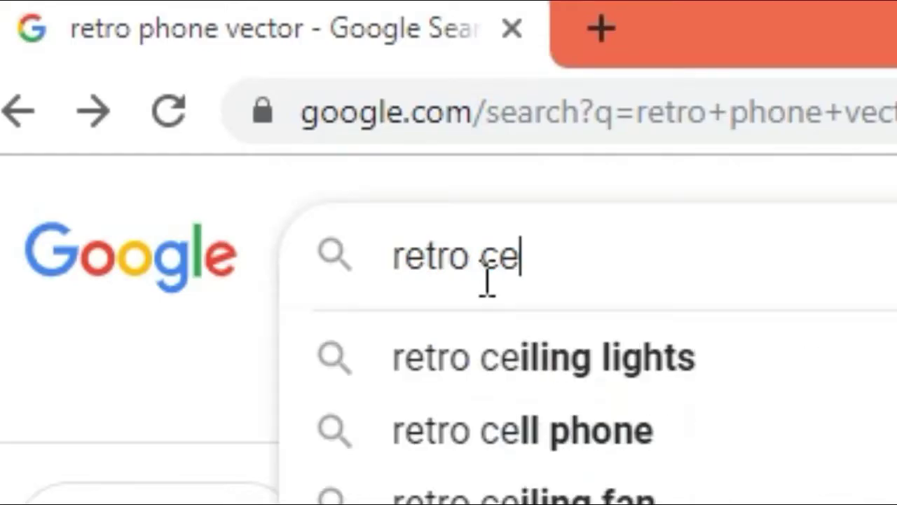
text(llp)
key(BackSpace)
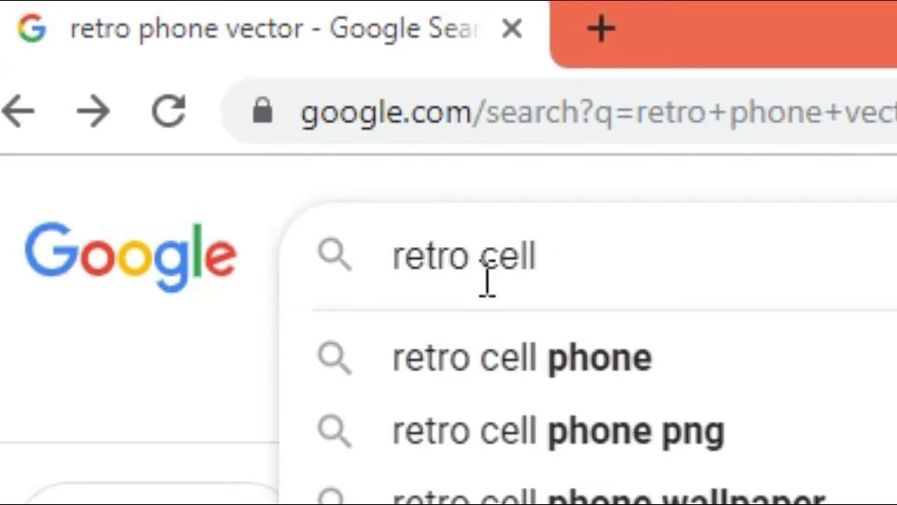
text(phone )
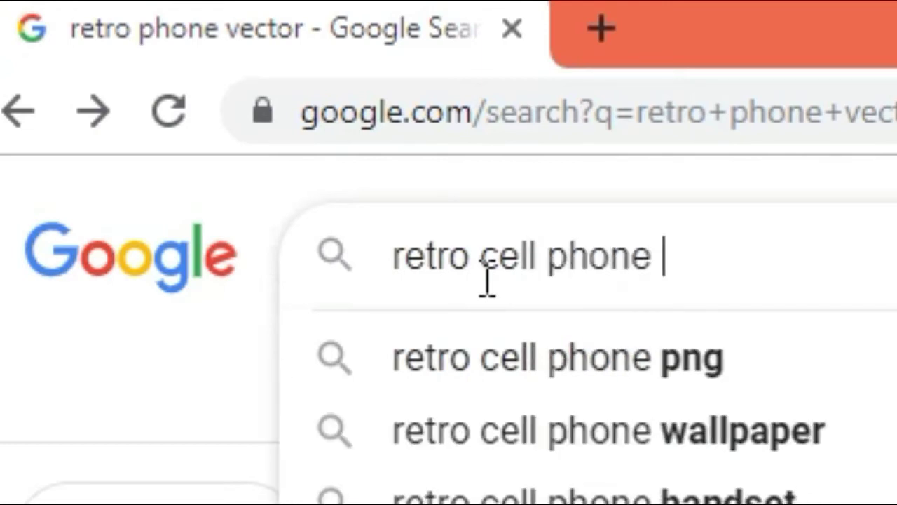
text(vector)
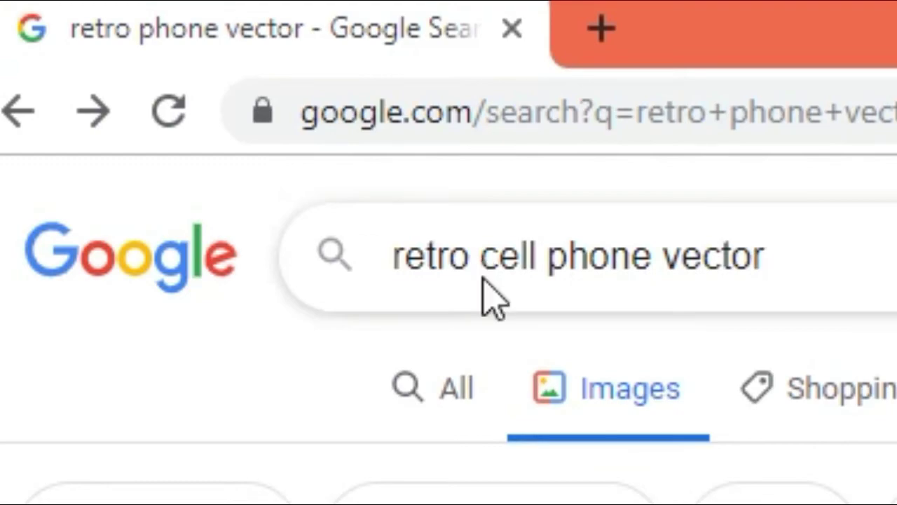
key(Return)
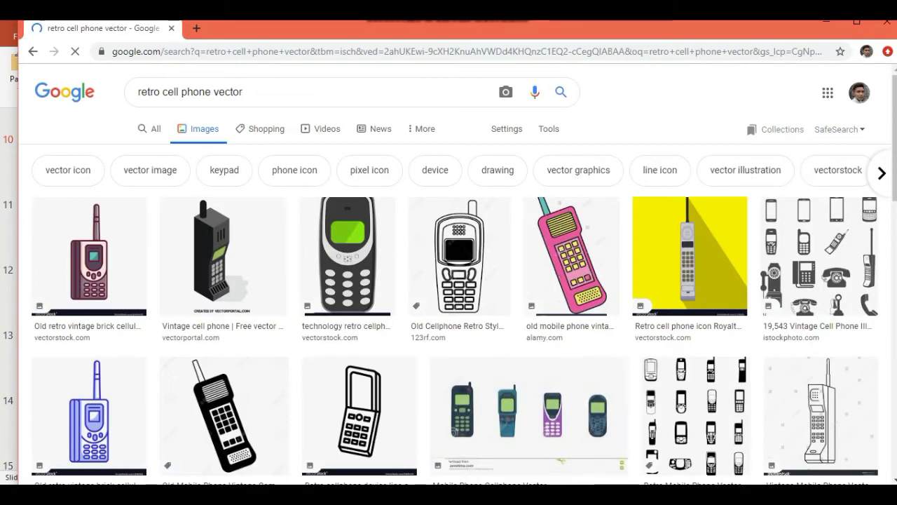
Step: Open the red retro mobile phone image and copy it
scroll(784, 177, down, 4)
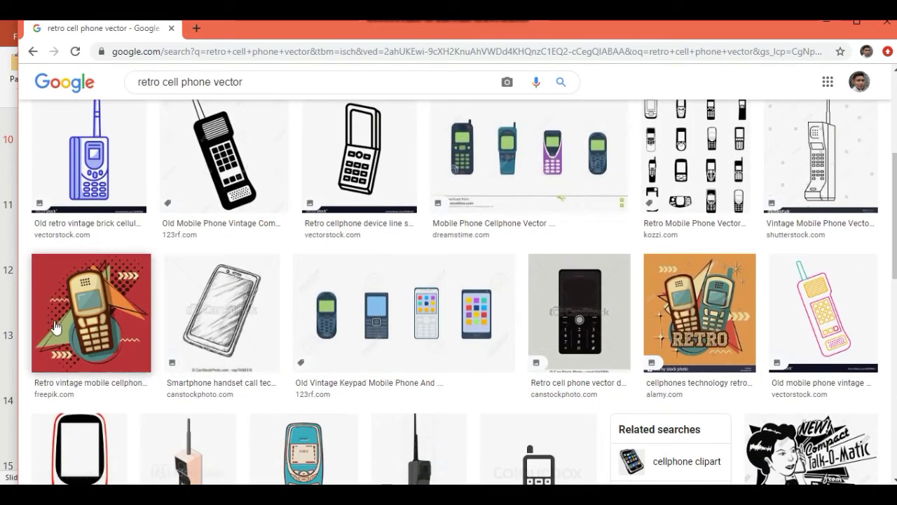
click(90, 318)
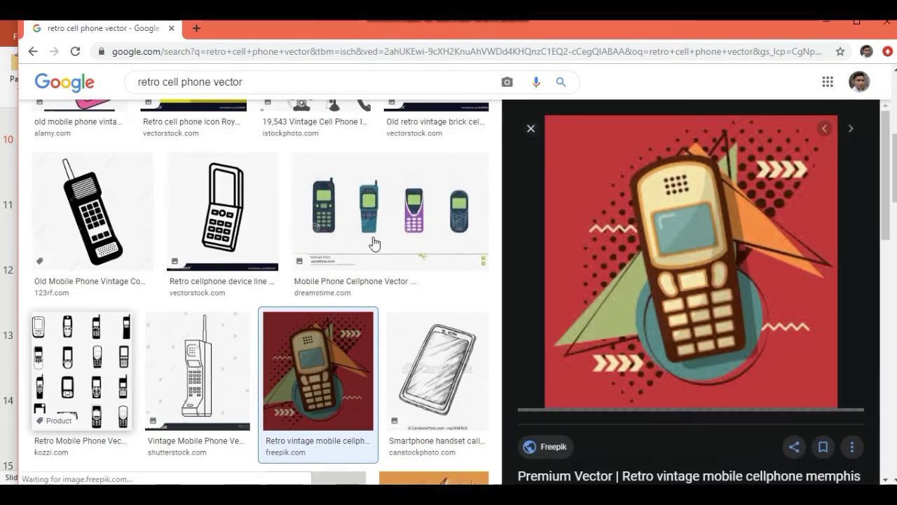
right_click(659, 236)
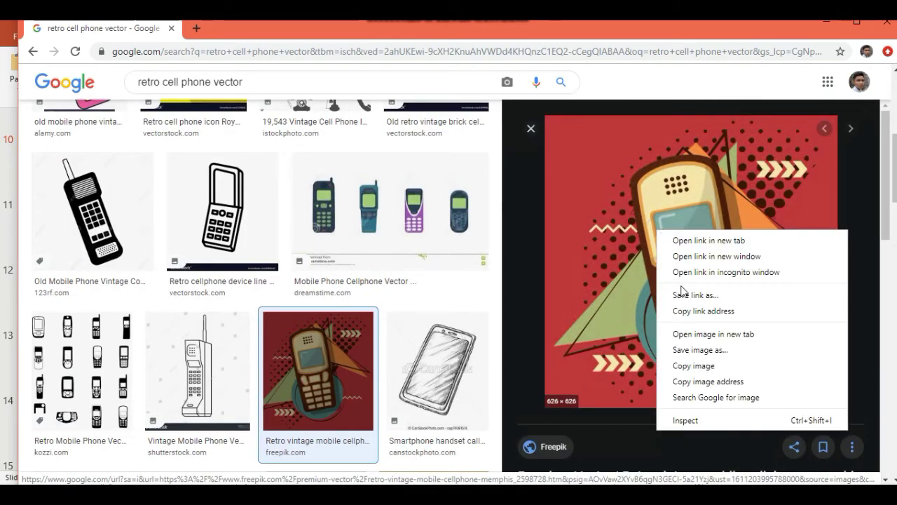
click(700, 368)
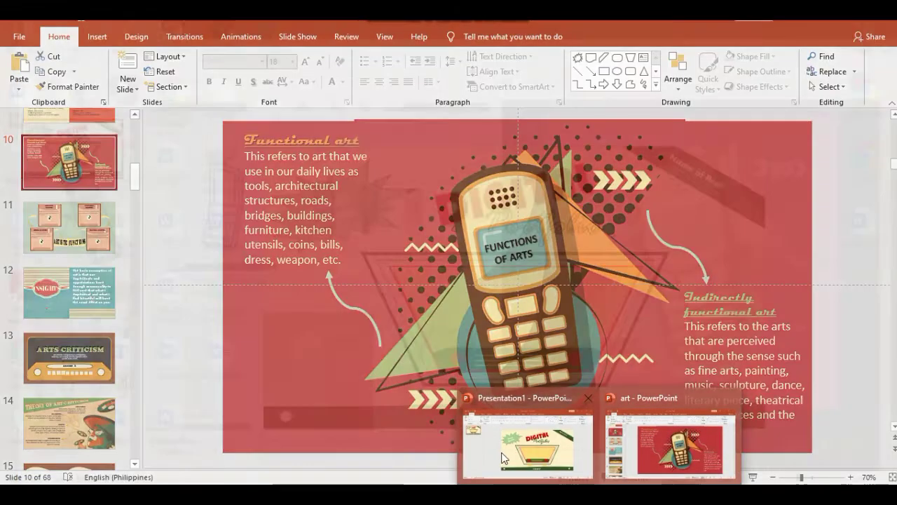
Step: Back in Presentation1, add a blank second slide
click(502, 457)
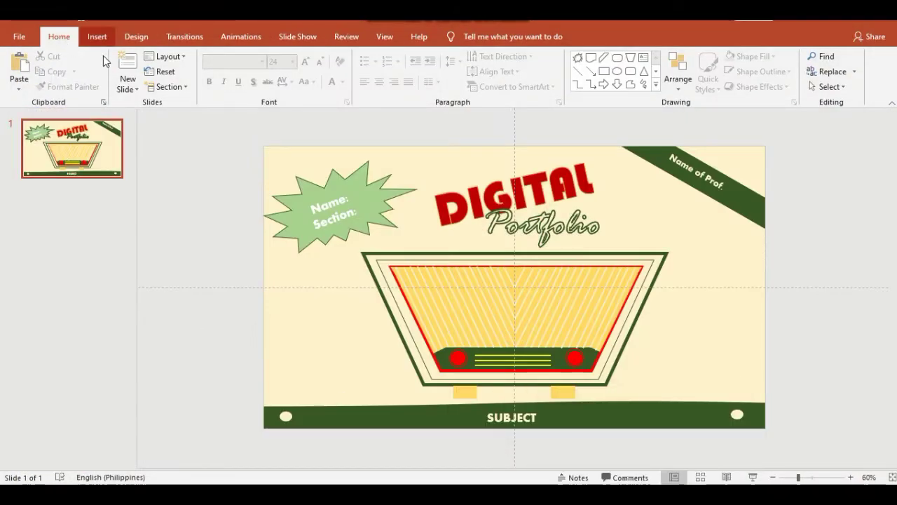
click(129, 87)
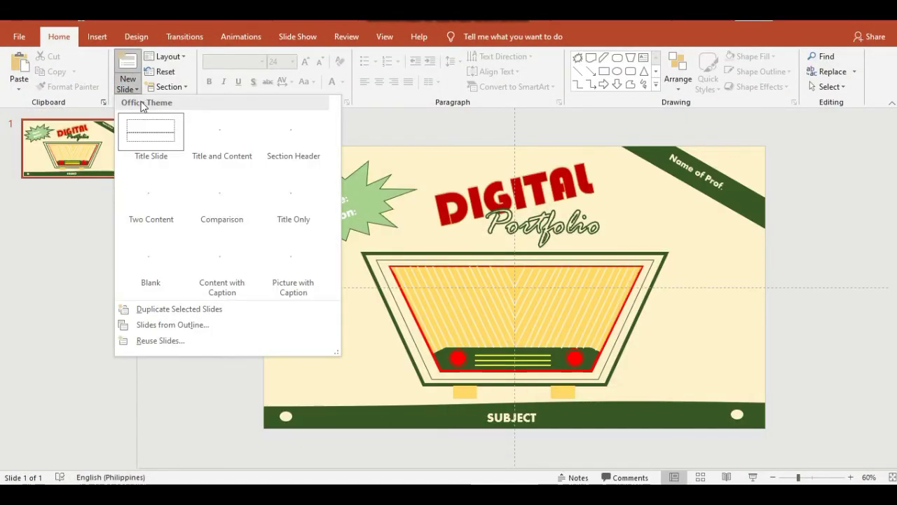
click(148, 260)
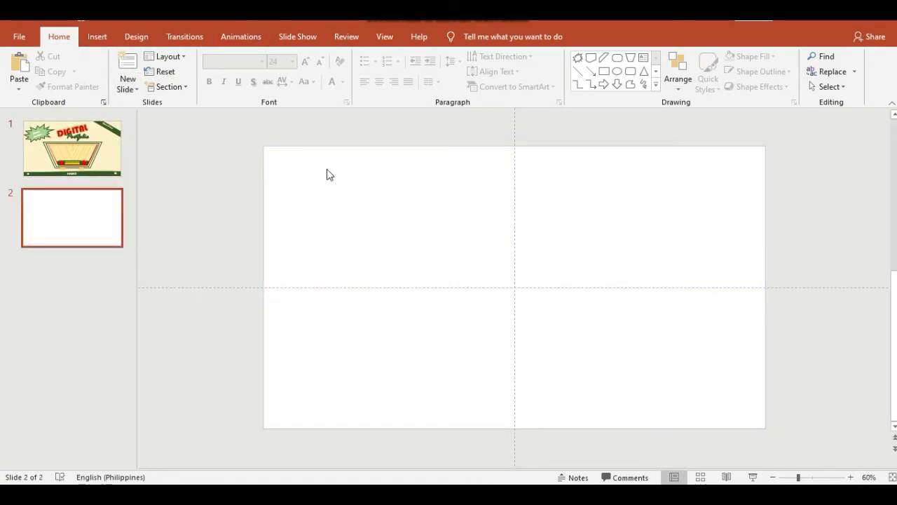
Step: Draw a rectangle from the Insert Shapes gallery spanning the entire slide
click(97, 36)
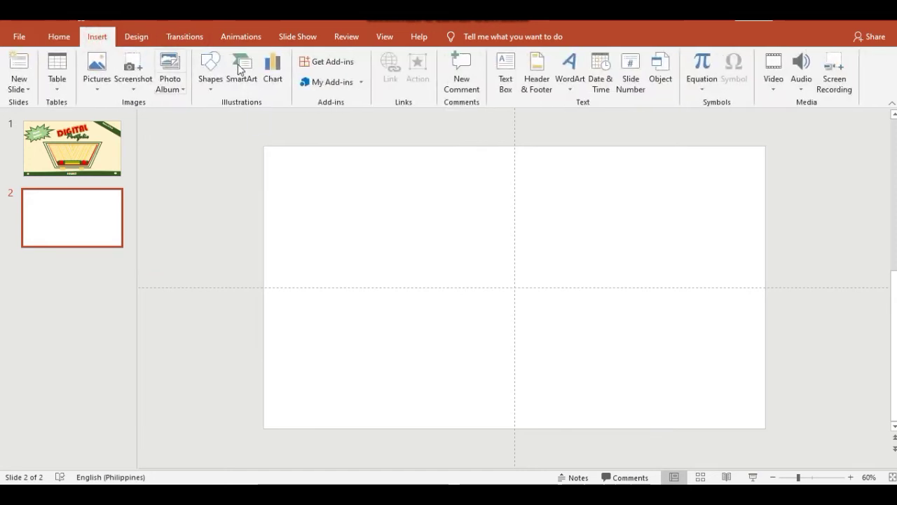
click(213, 70)
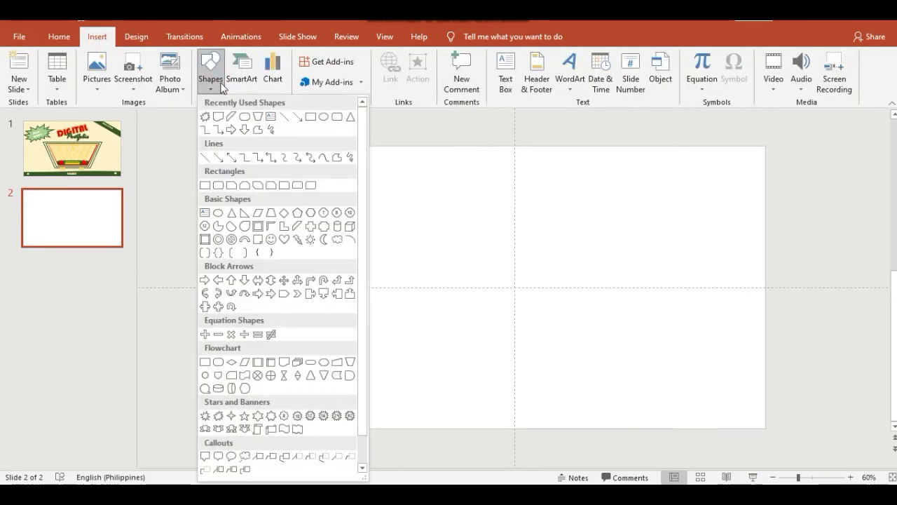
click(311, 116)
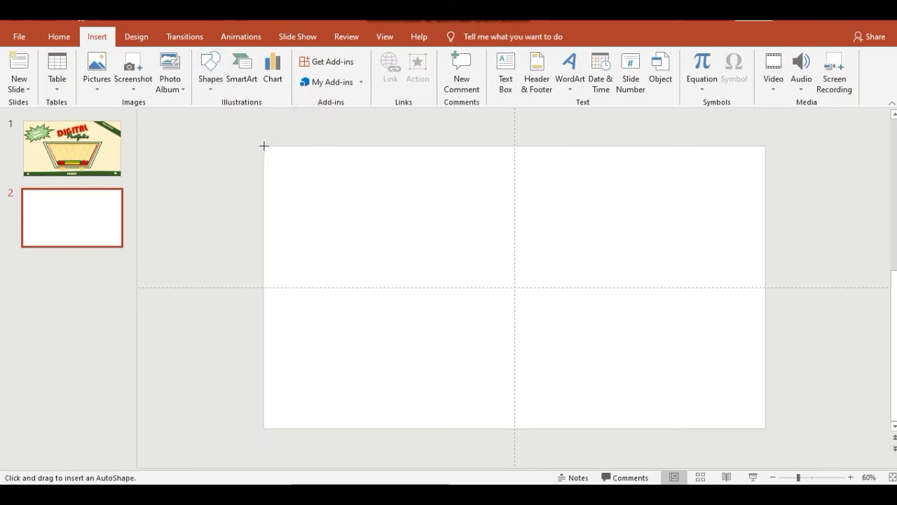
drag(263, 146, 765, 427)
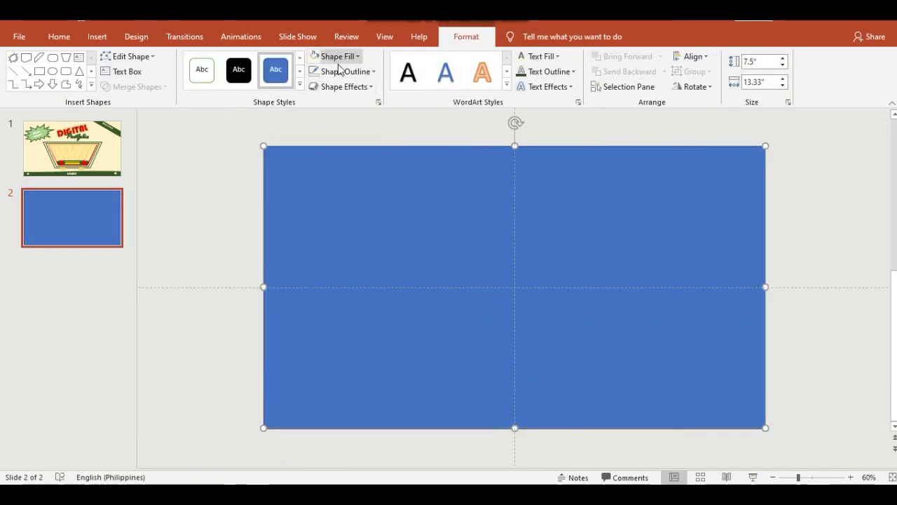
Step: Set the background rectangle to No Outline
click(340, 71)
click(330, 190)
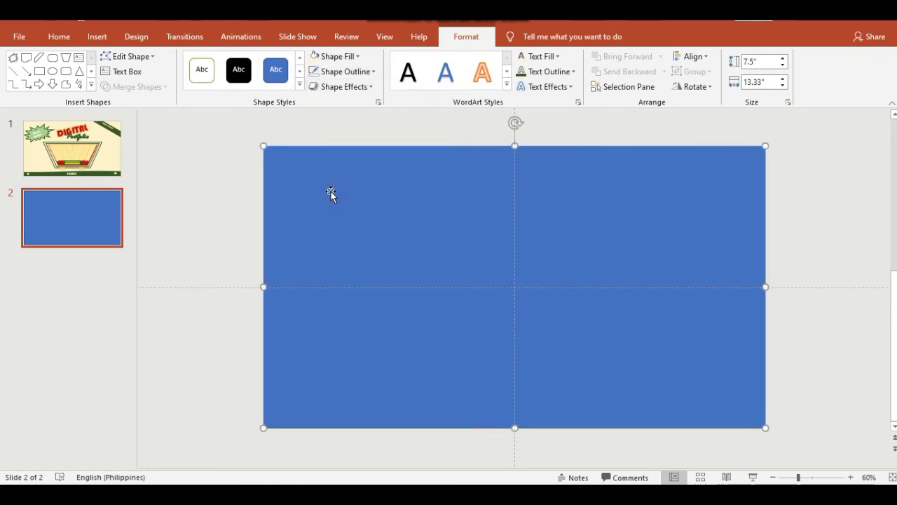
click(203, 204)
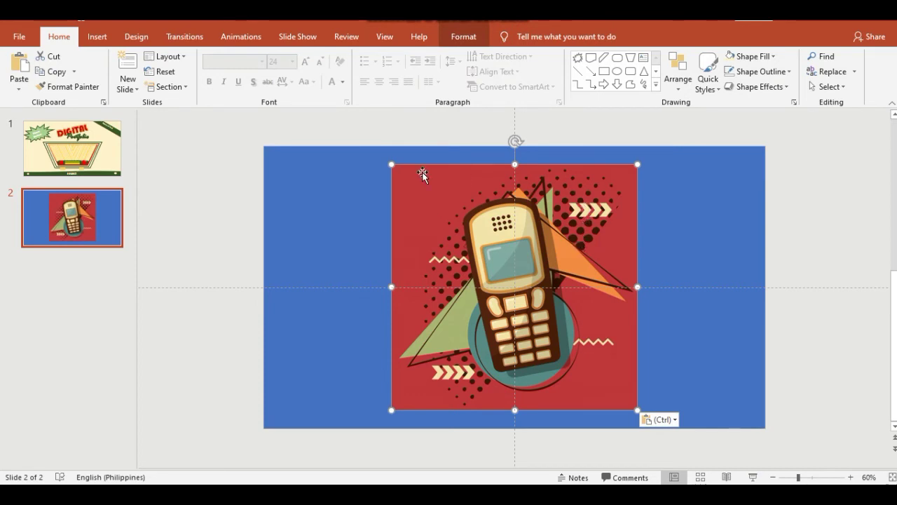
Step: Fill the rectangle with the phone picture's red using the Shape Fill eyedropper
click(360, 216)
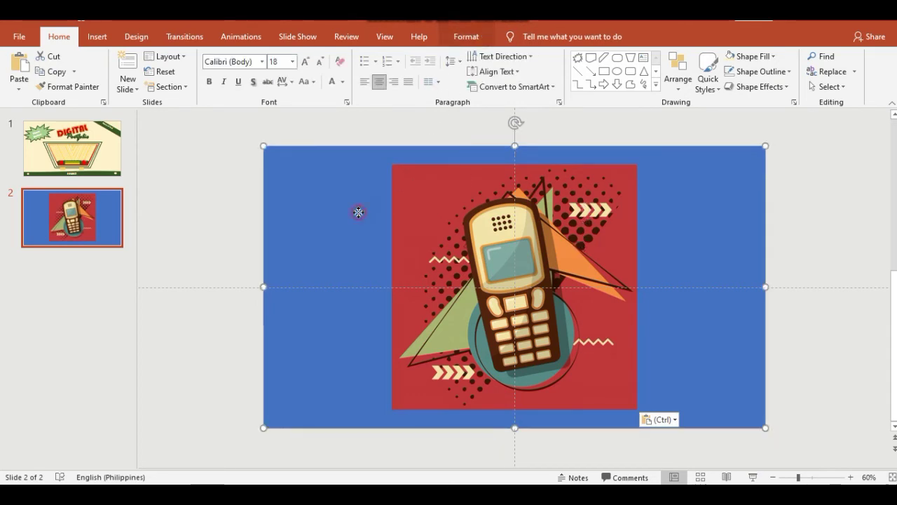
click(473, 37)
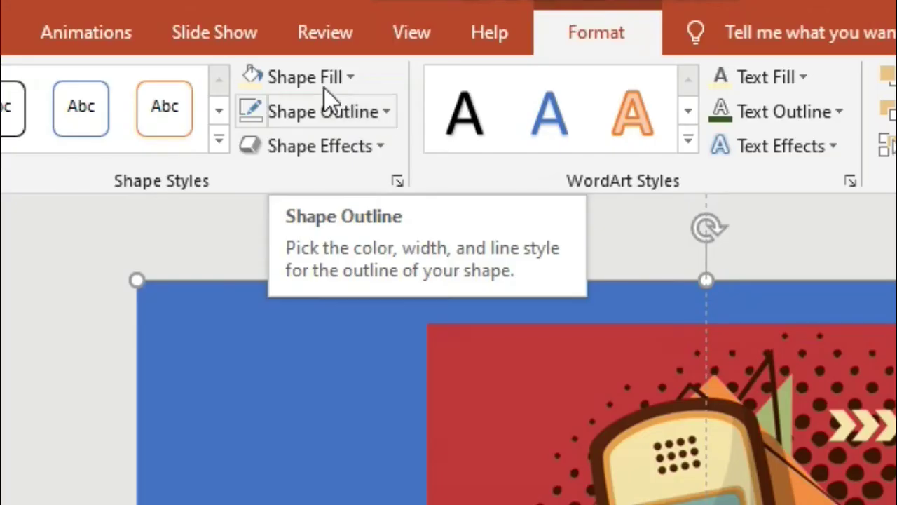
click(346, 58)
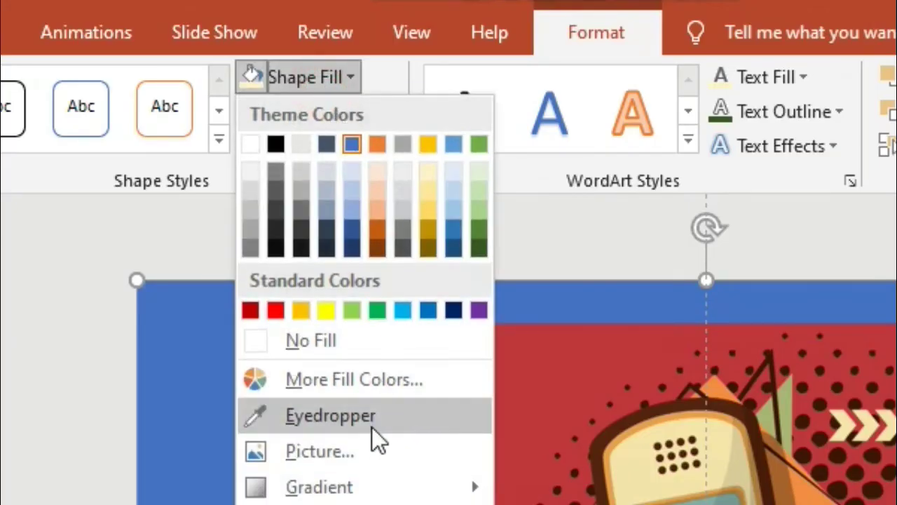
click(370, 425)
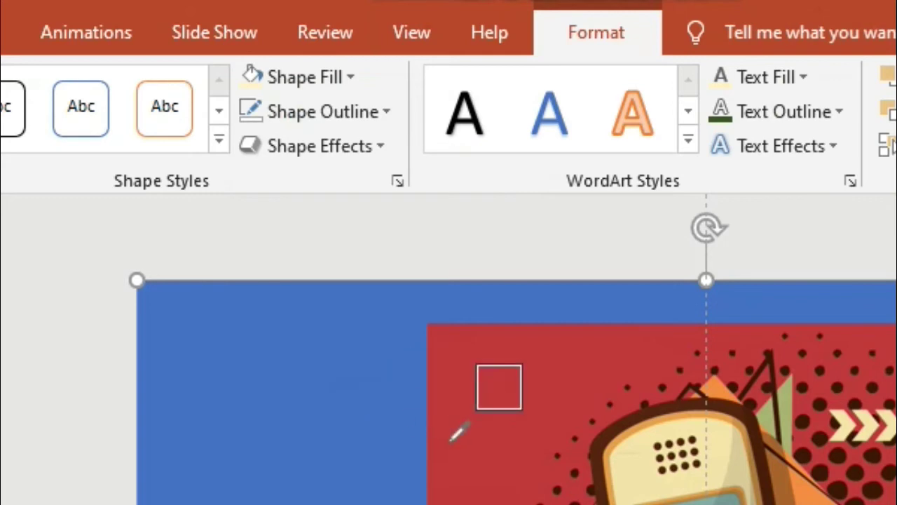
click(448, 440)
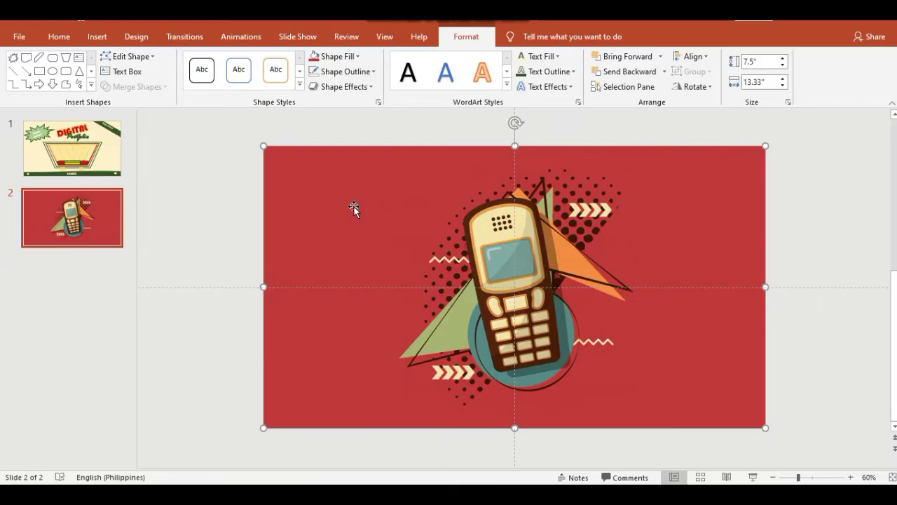
Step: Draw a small text box over the phone screen and type 'TITLE'
click(214, 153)
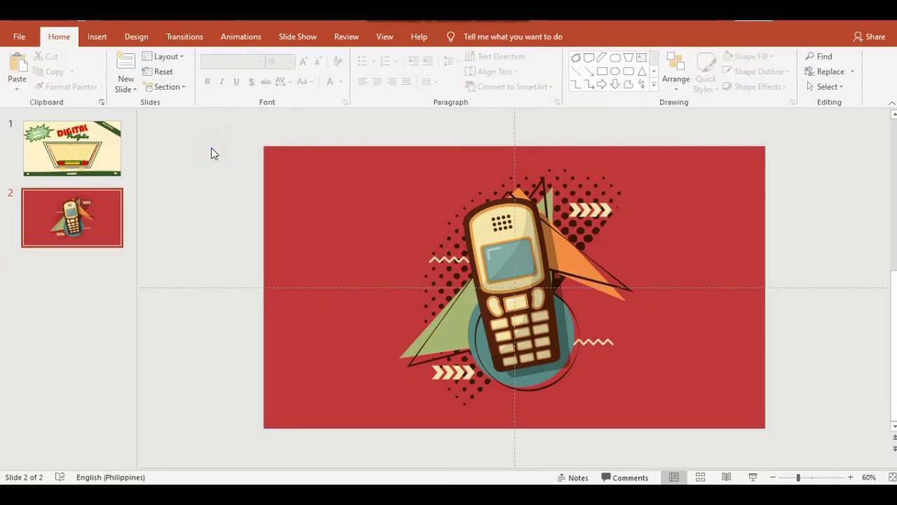
click(97, 36)
click(210, 70)
click(270, 118)
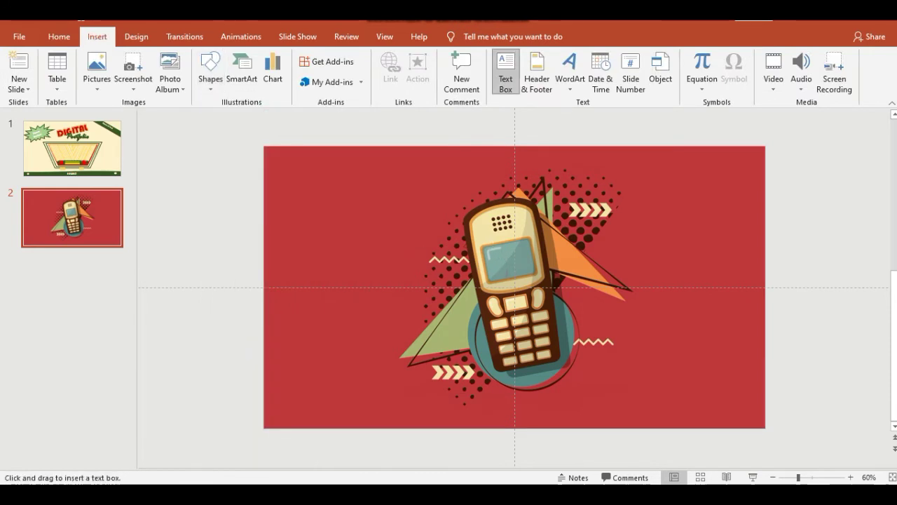
drag(375, 153, 650, 280)
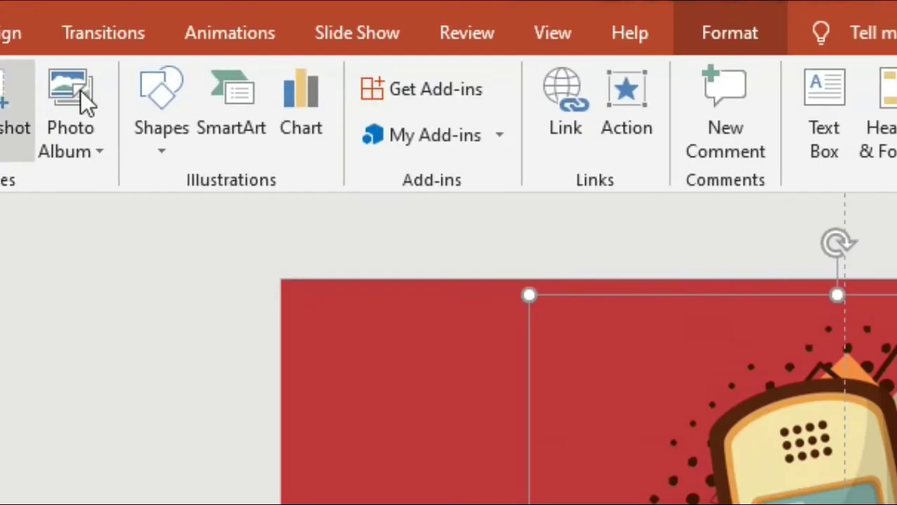
click(144, 113)
click(294, 210)
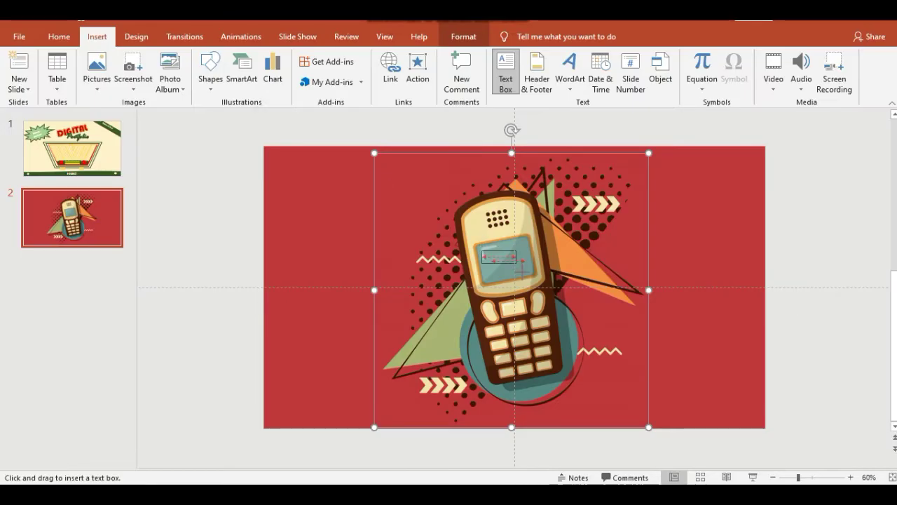
drag(482, 251, 526, 281)
click(514, 249)
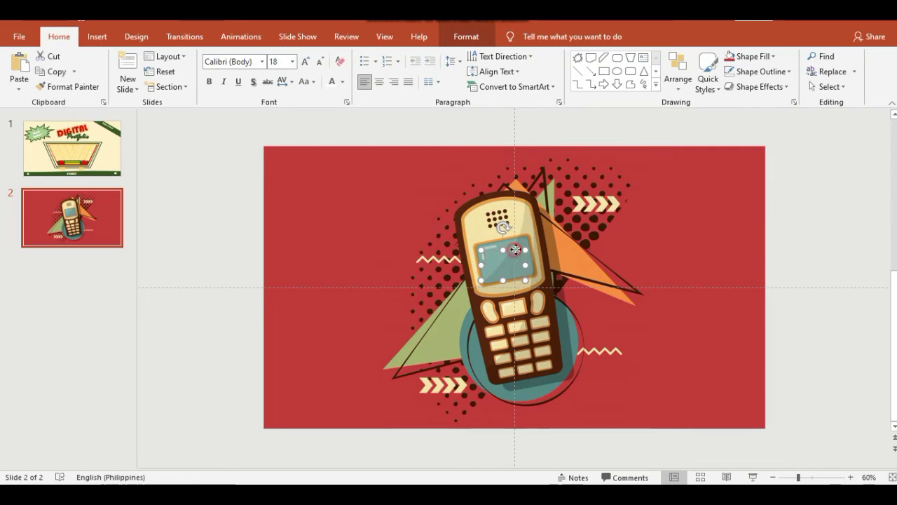
click(512, 244)
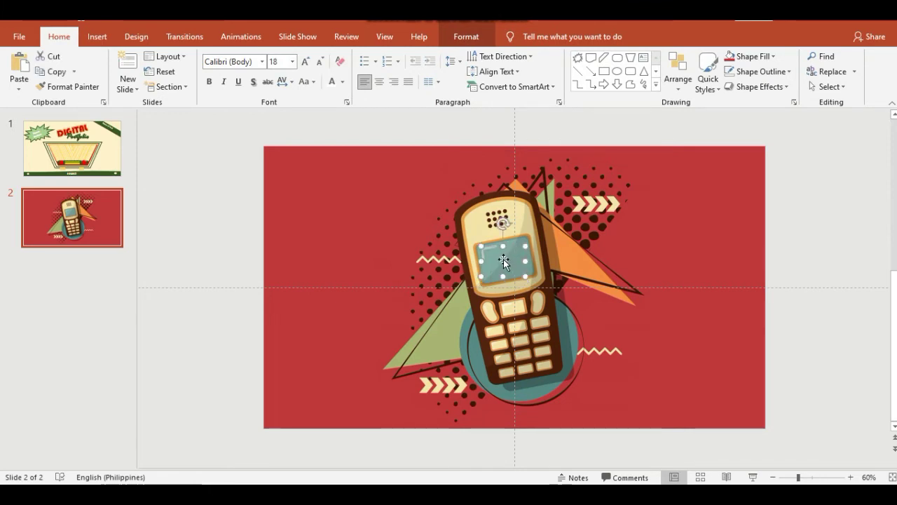
text(TI)
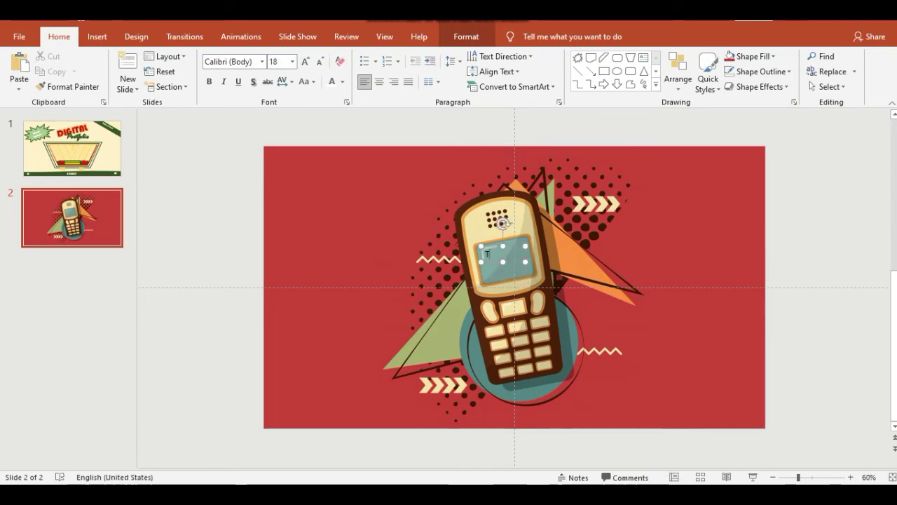
text(TLE)
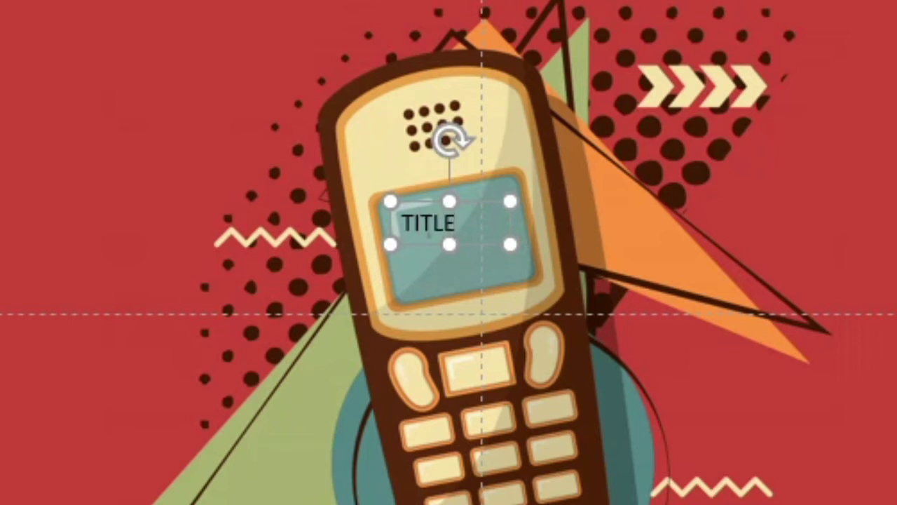
Step: Format TITLE in Aharoni 24 pt, centred, tilted to match the phone screen
key(ctrl+a)
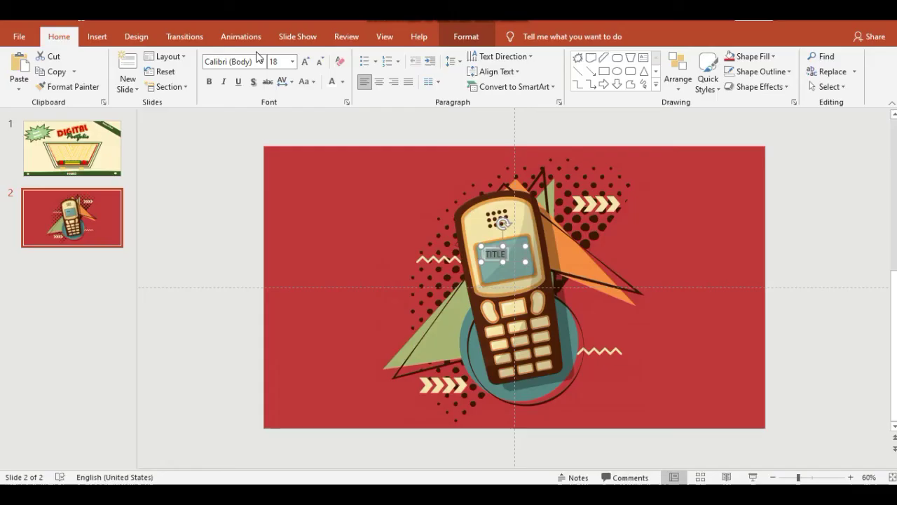
click(263, 62)
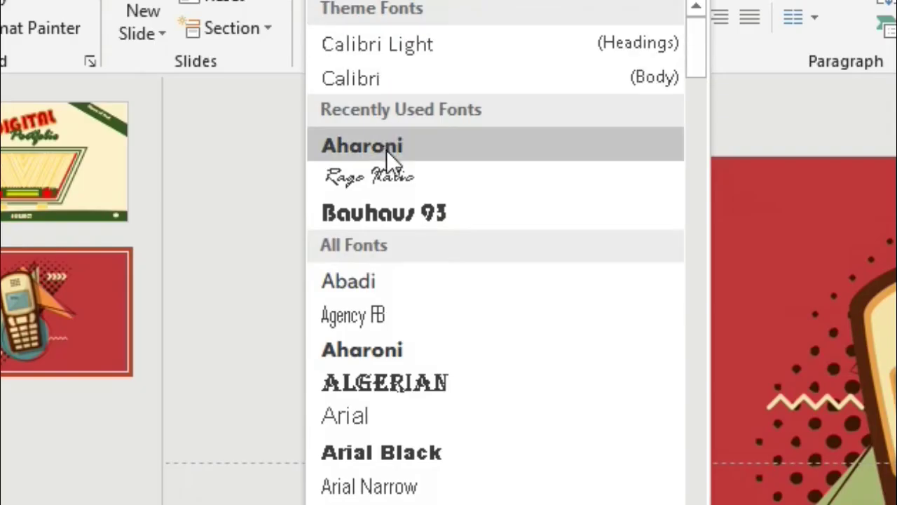
click(386, 150)
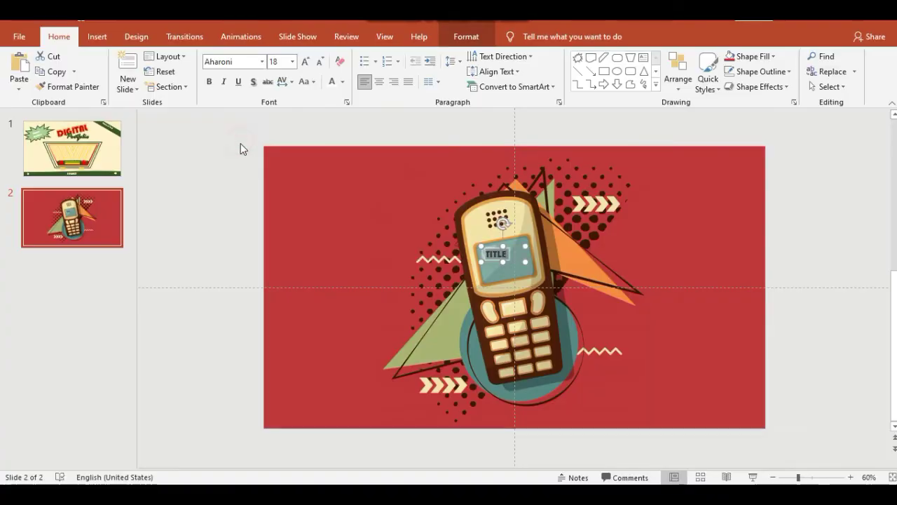
click(305, 62)
click(305, 62)
click(380, 84)
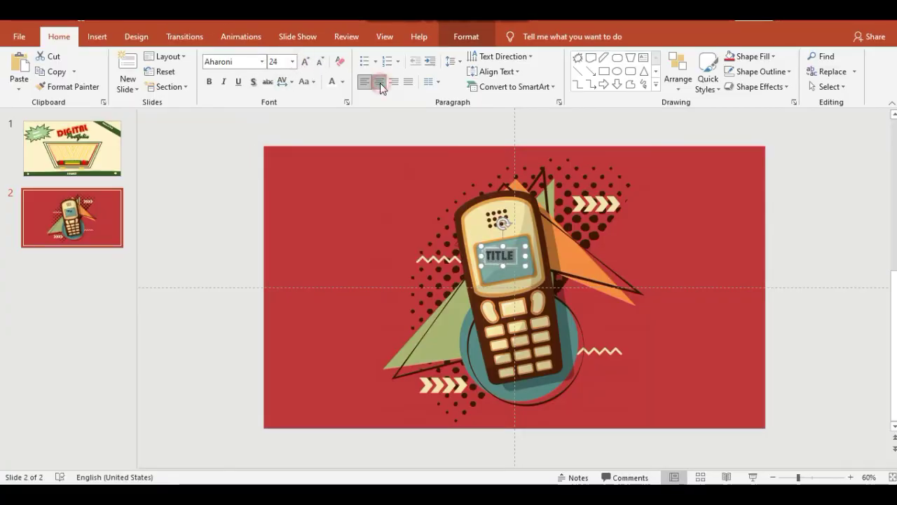
drag(503, 220, 498, 227)
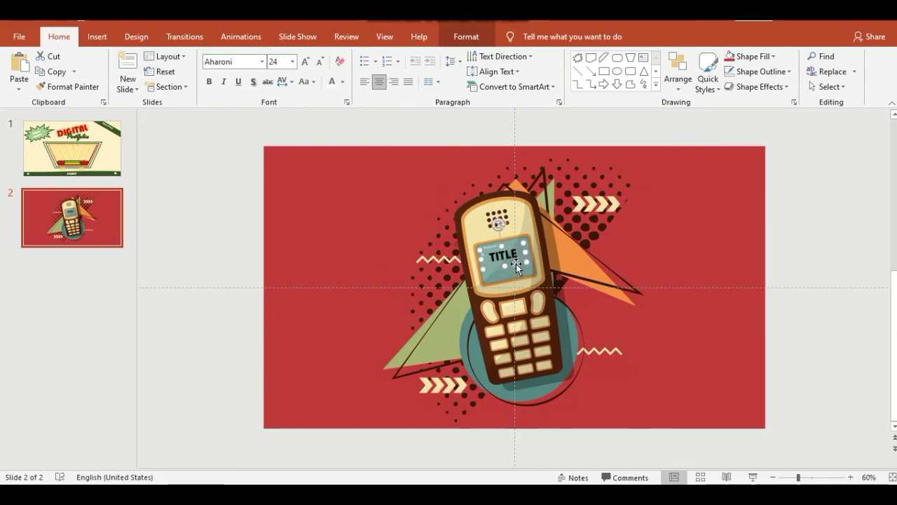
drag(515, 273, 519, 268)
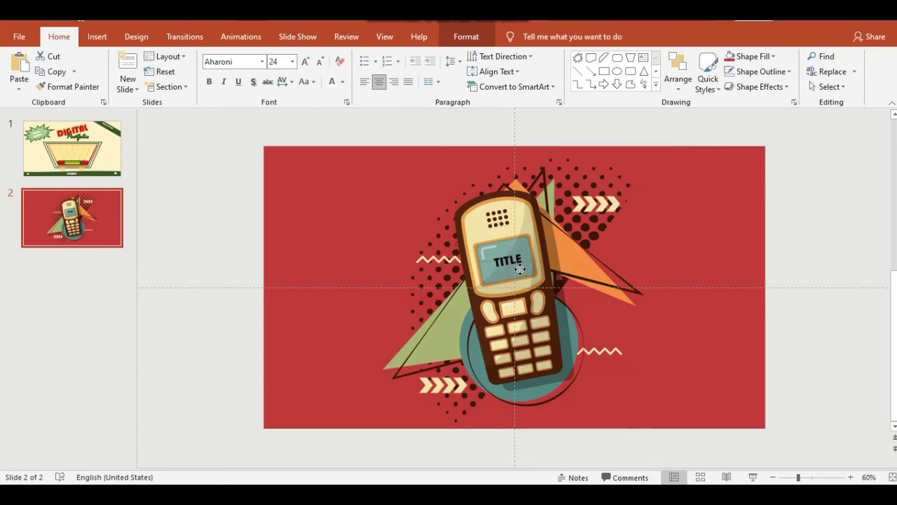
Step: Draw a 4½ pt light-coloured curved double-arrow left of the phone and duplicate it
click(98, 38)
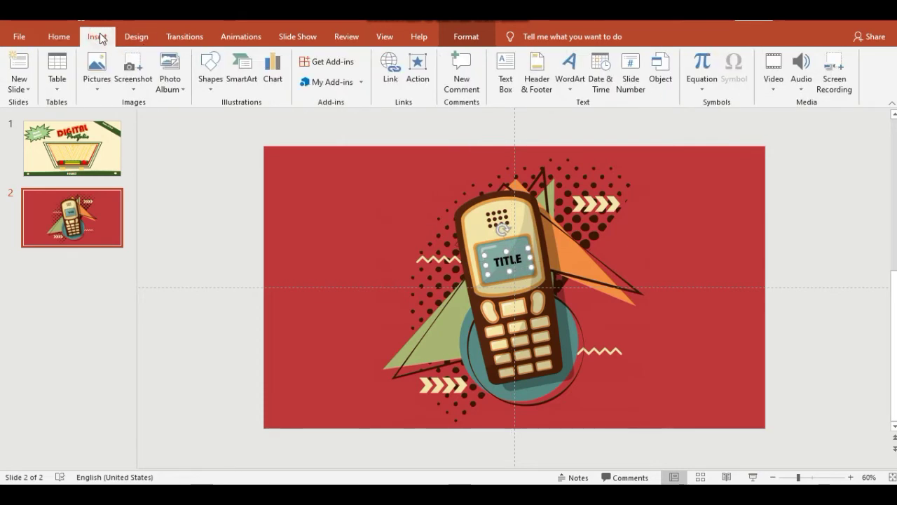
click(210, 70)
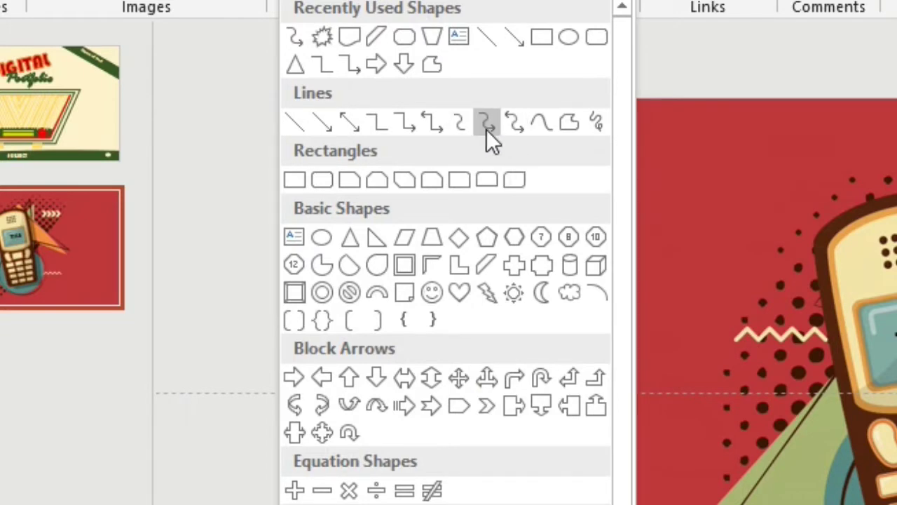
click(487, 126)
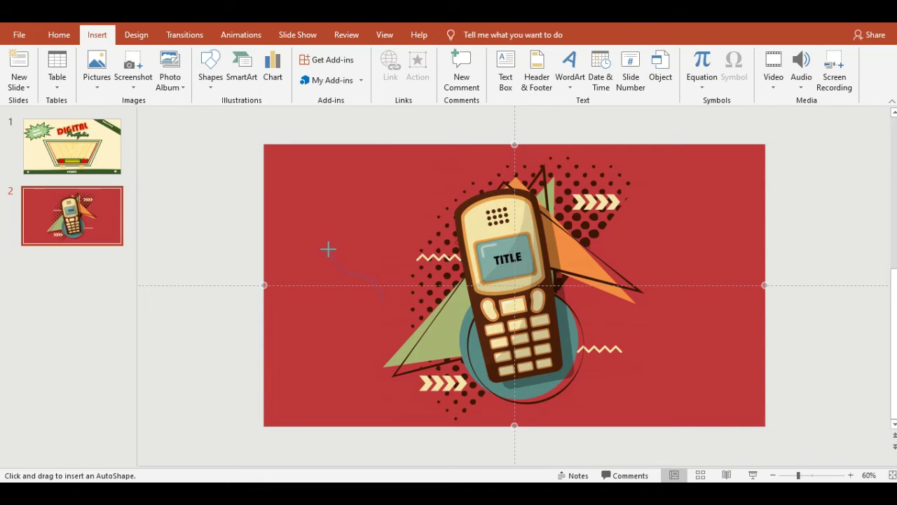
drag(383, 301, 328, 249)
click(347, 69)
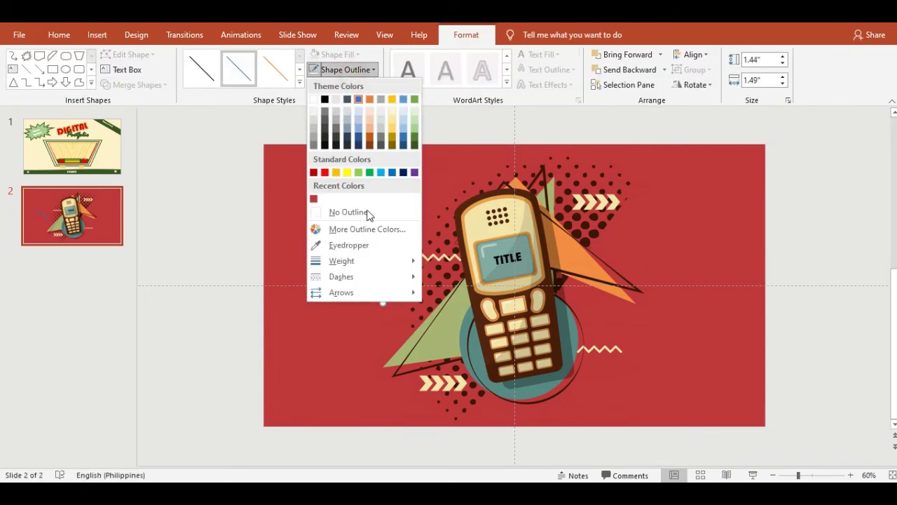
mouse_move(341, 261)
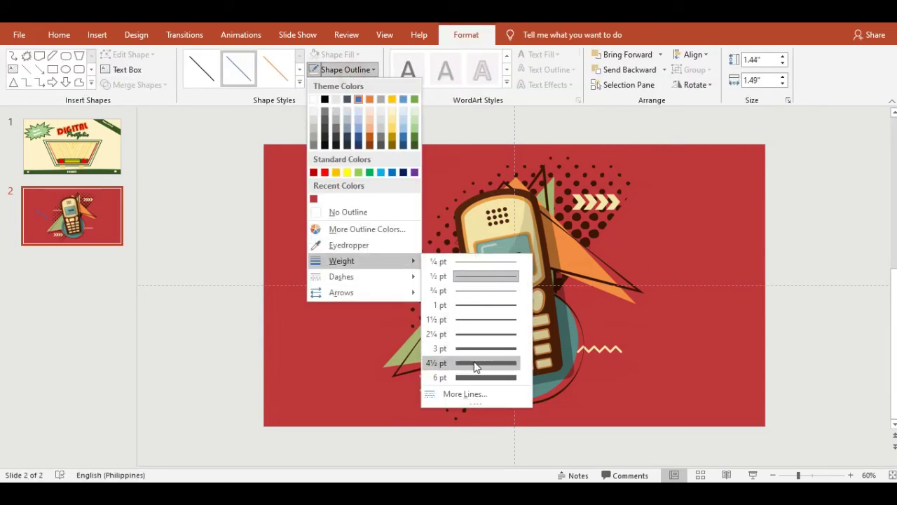
click(475, 363)
click(372, 70)
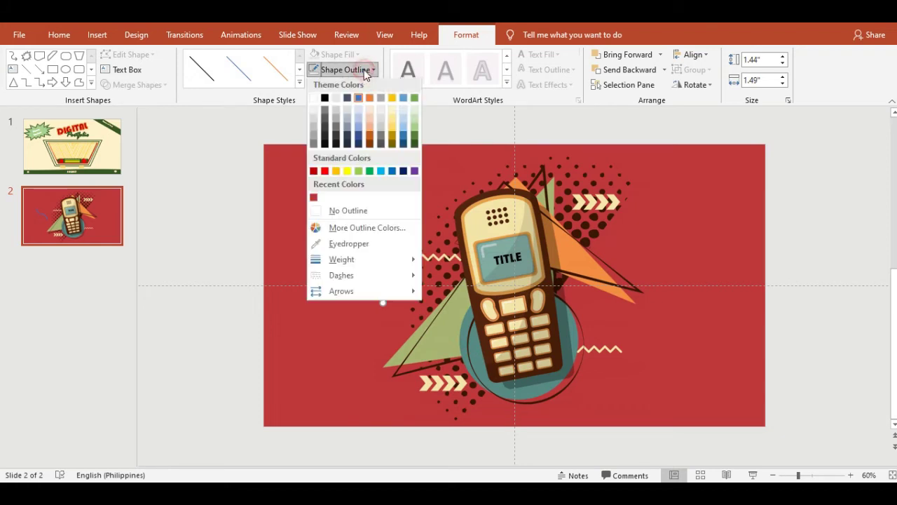
click(401, 114)
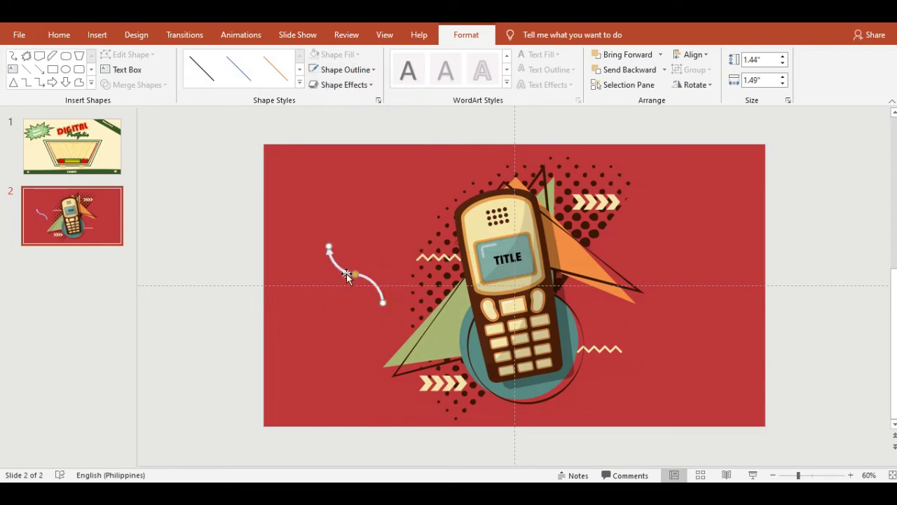
key(ctrl+d)
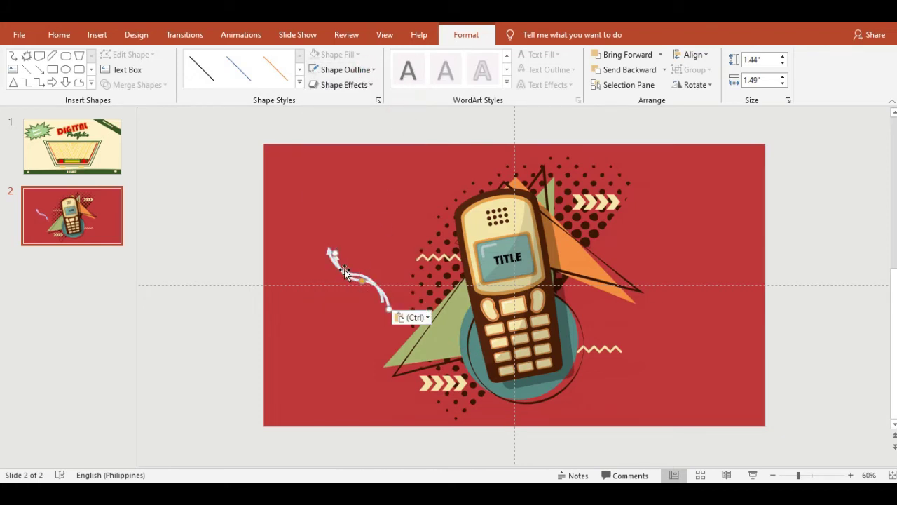
Step: Flip the arrow copy horizontally and vertically, then move it right of the phone
click(714, 86)
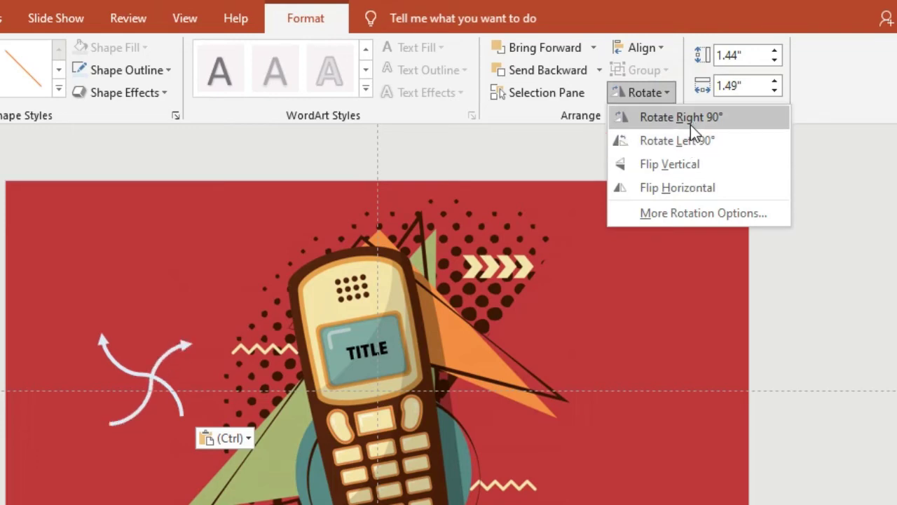
click(681, 193)
click(641, 92)
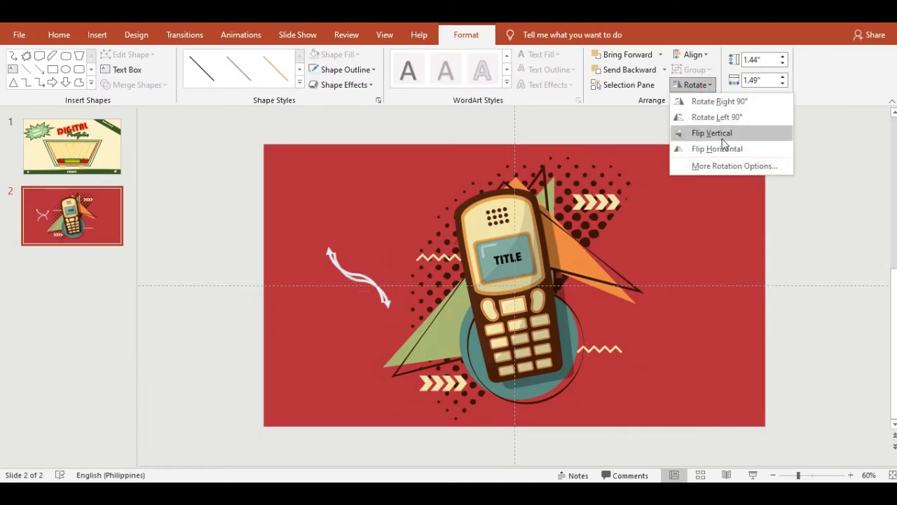
click(722, 135)
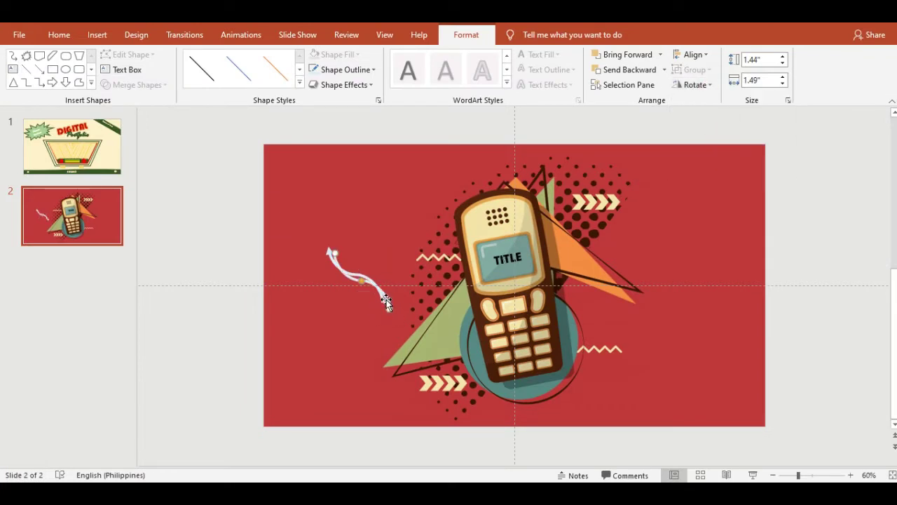
mouse_move(385, 300)
mouse_down()
mouse_move(686, 325)
mouse_move(691, 333)
mouse_up()
key(Right)
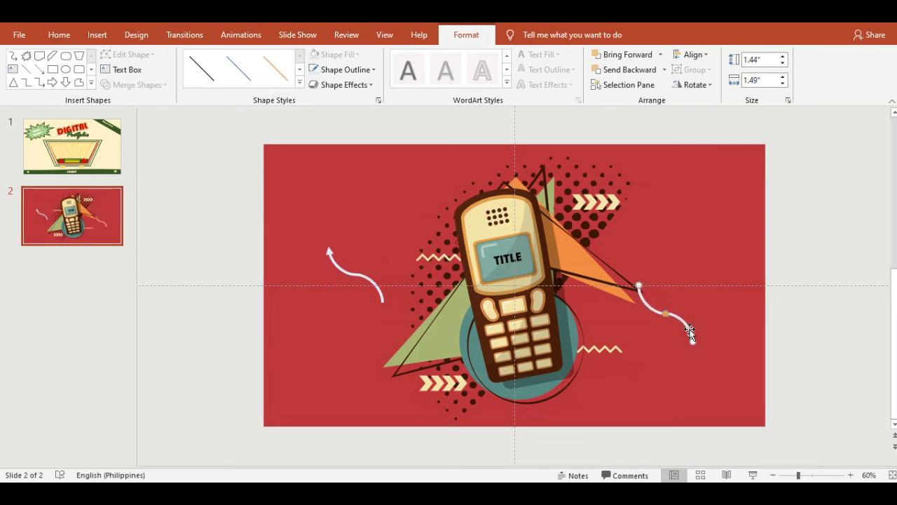
key(Right)
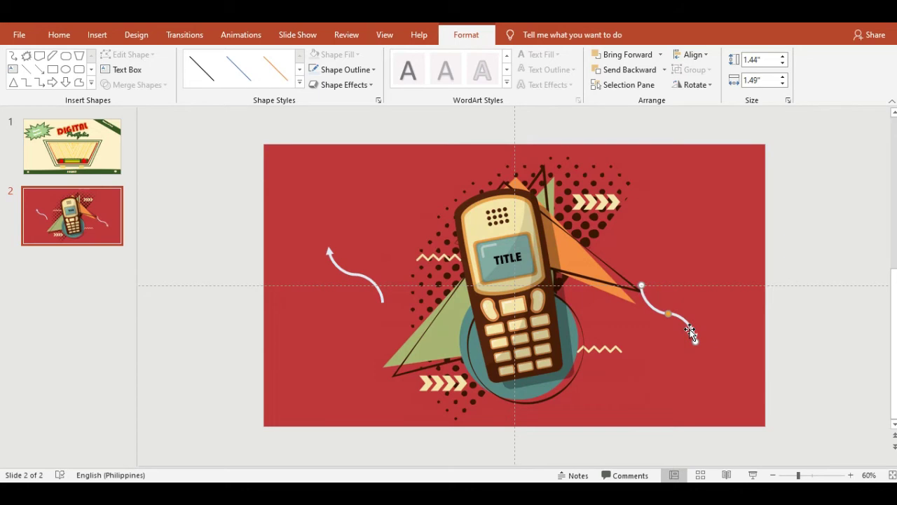
Step: Draw a text box at the slide's top-left corner with the text 'Insert Text' enlarged to 24 pt
click(122, 69)
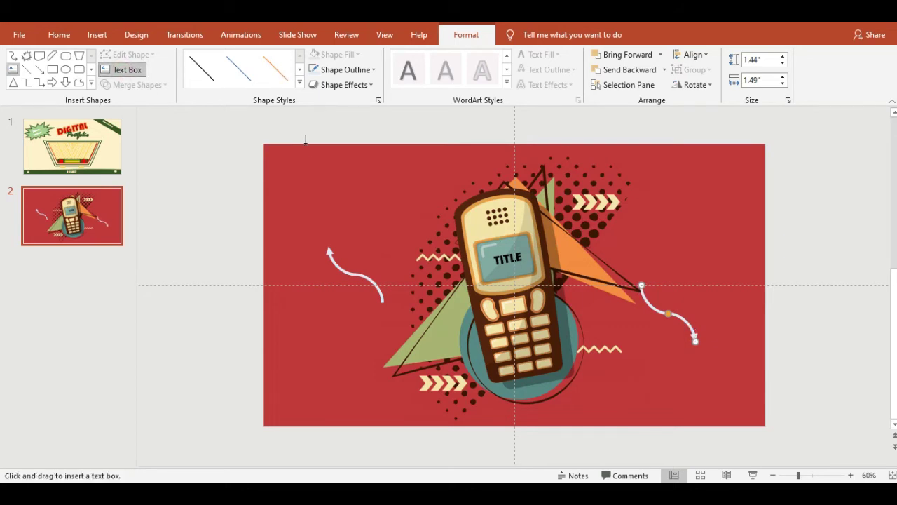
drag(280, 146, 412, 176)
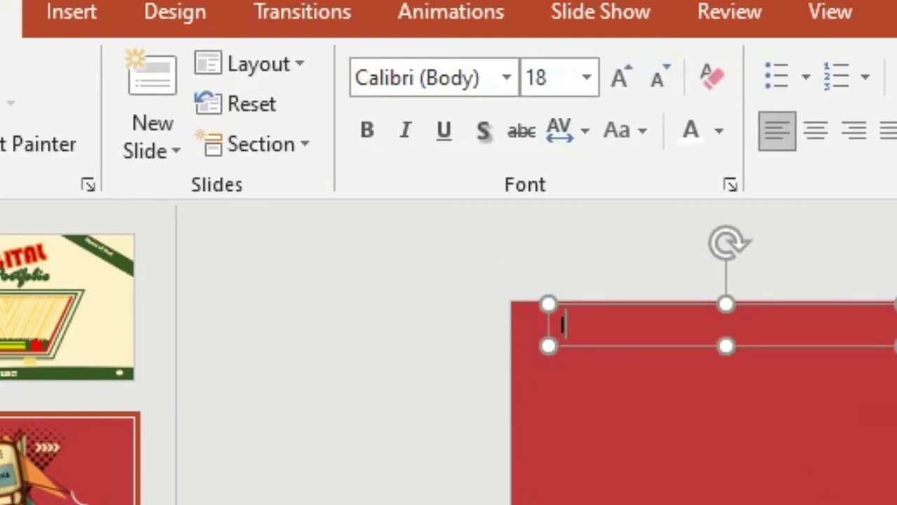
text(Insert Text)
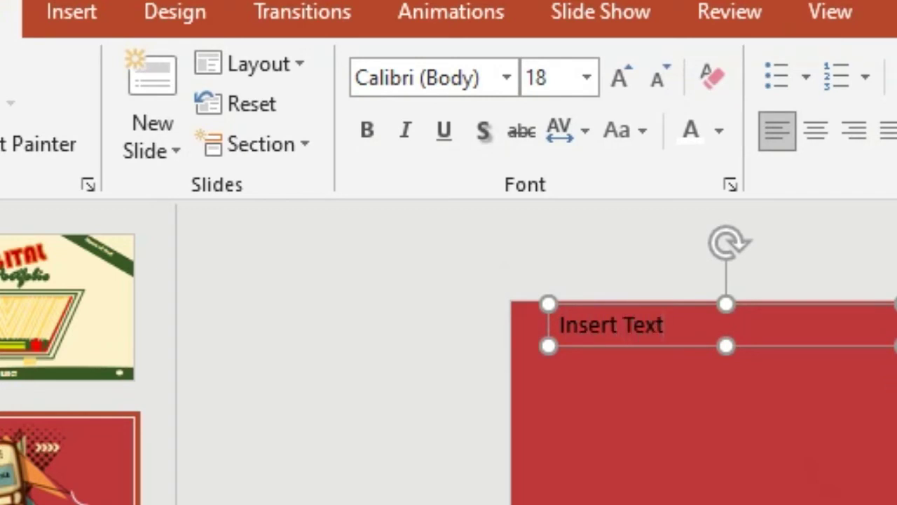
key(ctrl+a)
key(ctrl+shift+period)
key(ctrl+shift+period)
Step: Colour the label text yellow-orange and set its font to Magneto
click(783, 147)
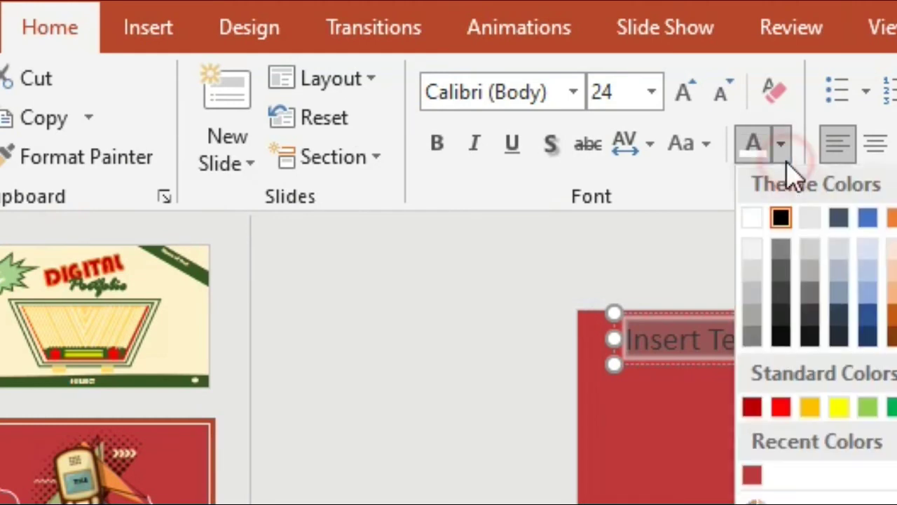
click(810, 407)
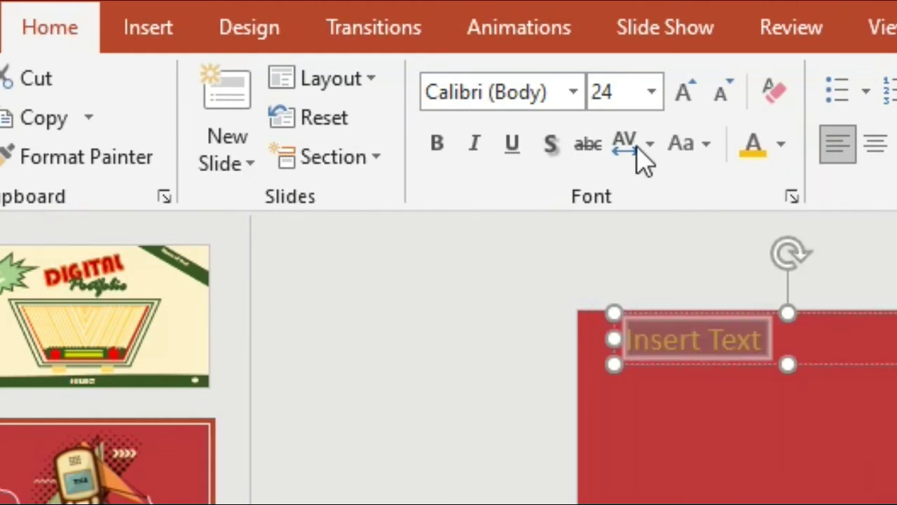
click(575, 95)
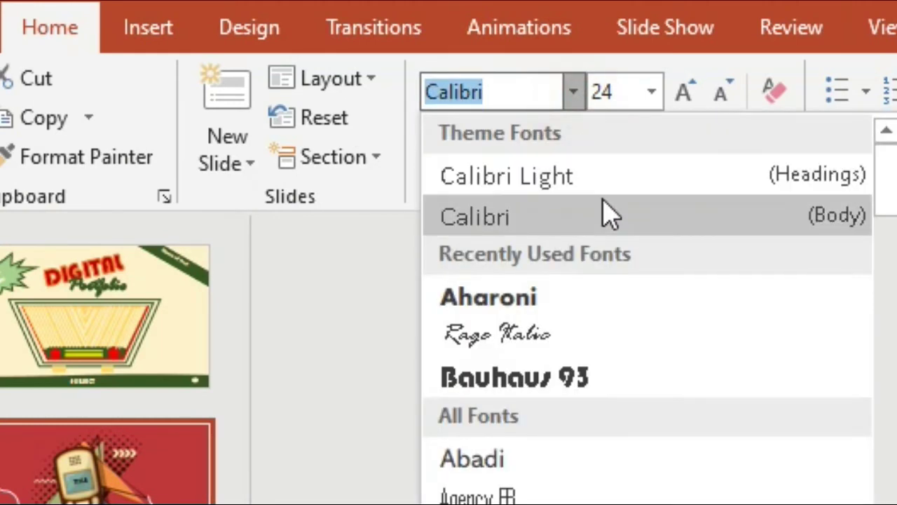
text(Mag)
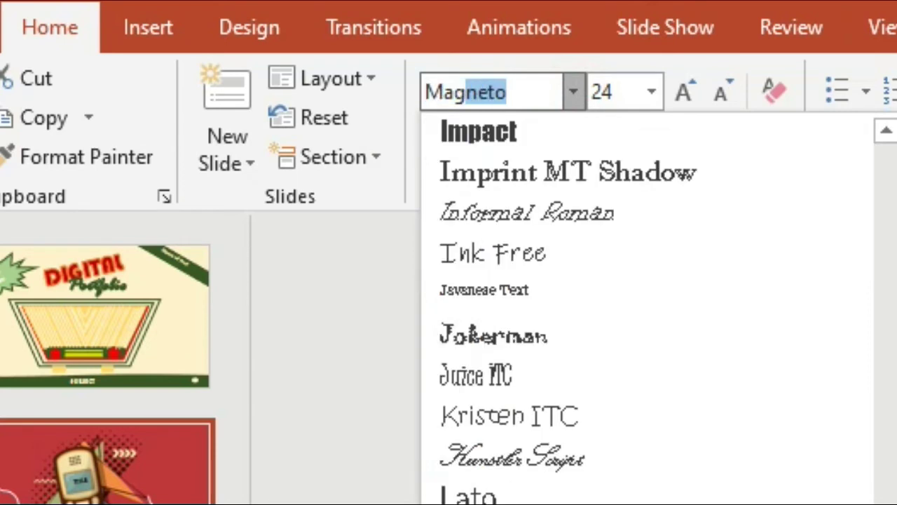
text(ne)
click(623, 113)
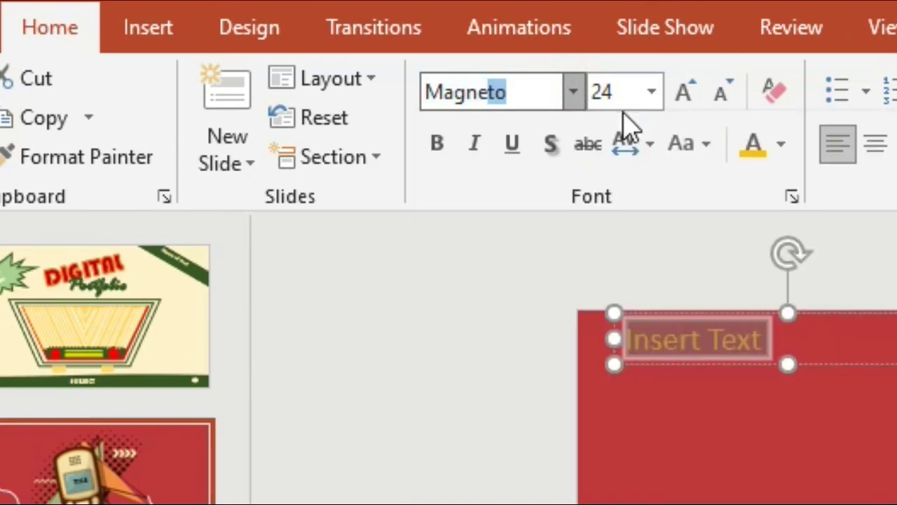
key(Return)
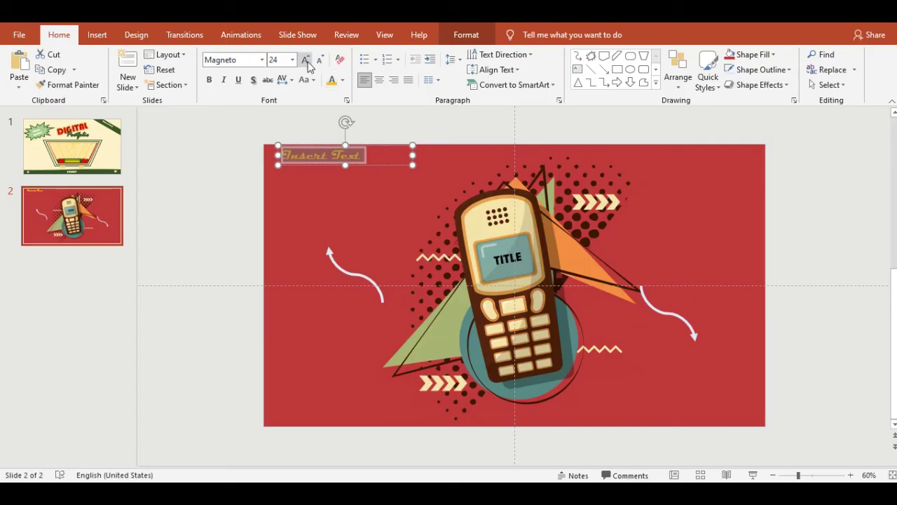
Step: Make the label 28 pt and underlined, nudging it slightly down and left
click(306, 60)
click(239, 80)
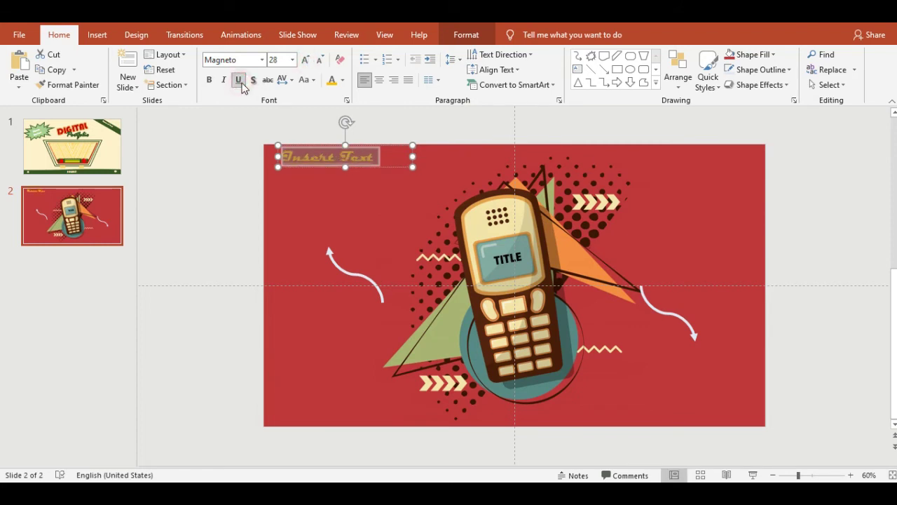
drag(379, 174, 376, 176)
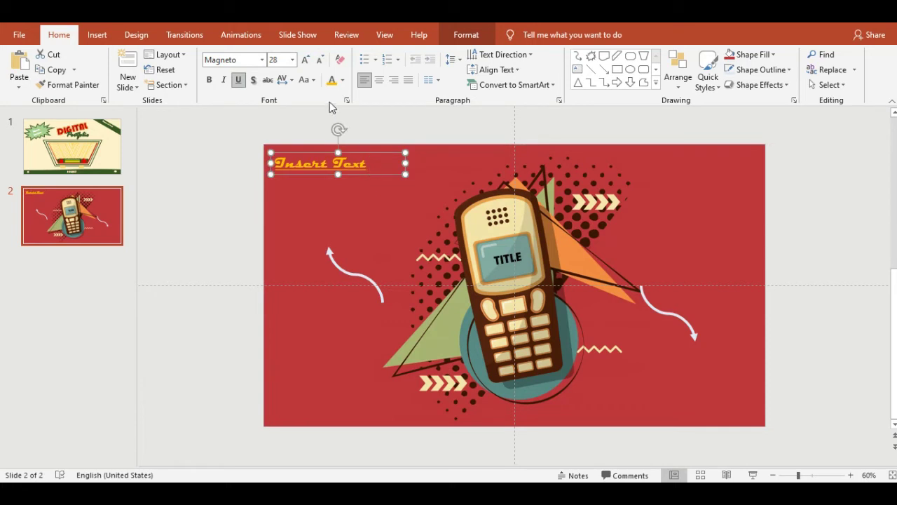
Step: Centre the label text and place a duplicate of it beneath the right-hand arrow
click(379, 82)
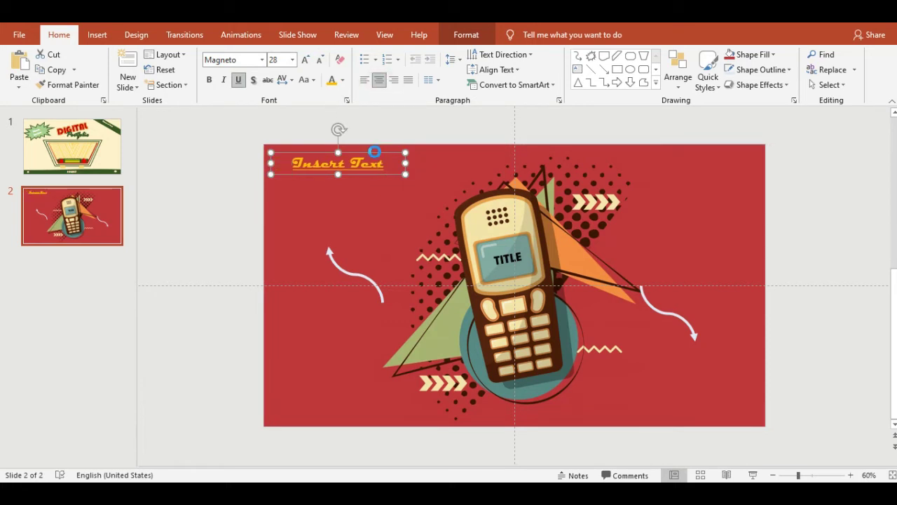
key(ctrl+d)
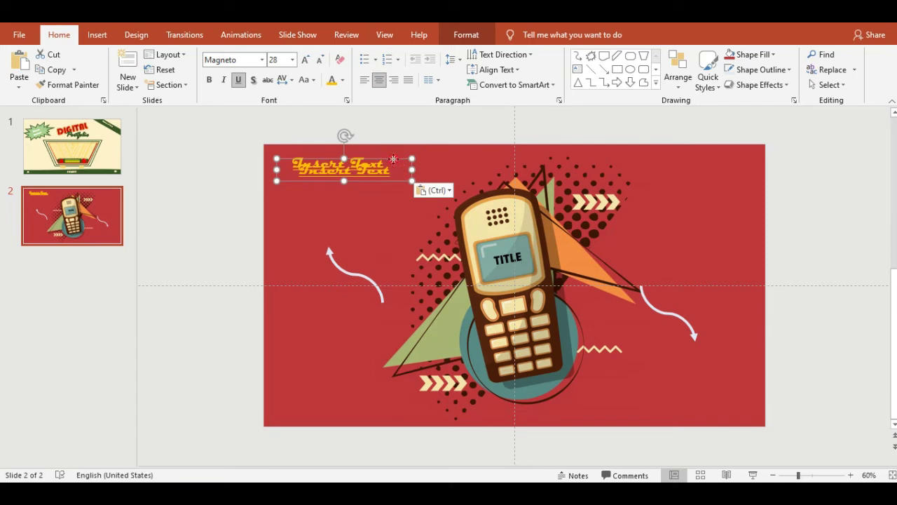
drag(393, 160, 736, 335)
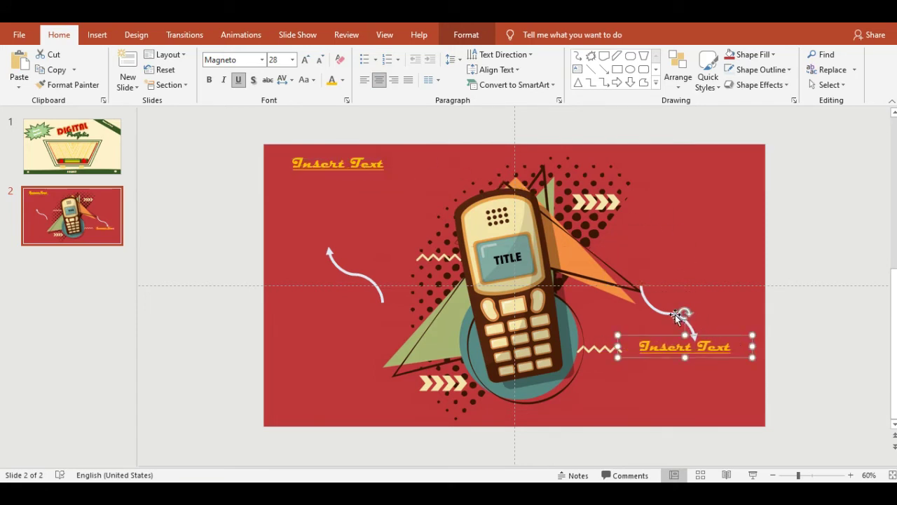
Step: Raise the right arrow slightly and move the lower-right label up closer to it
drag(659, 311, 657, 283)
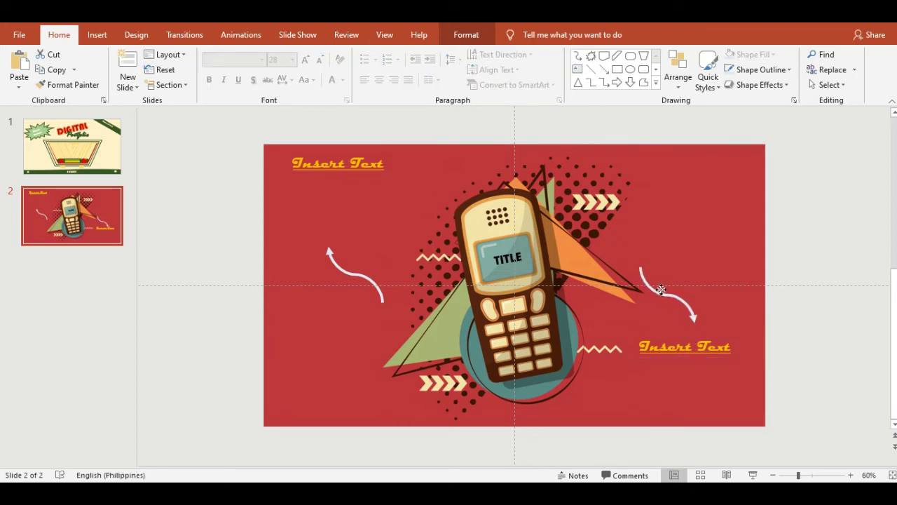
click(686, 333)
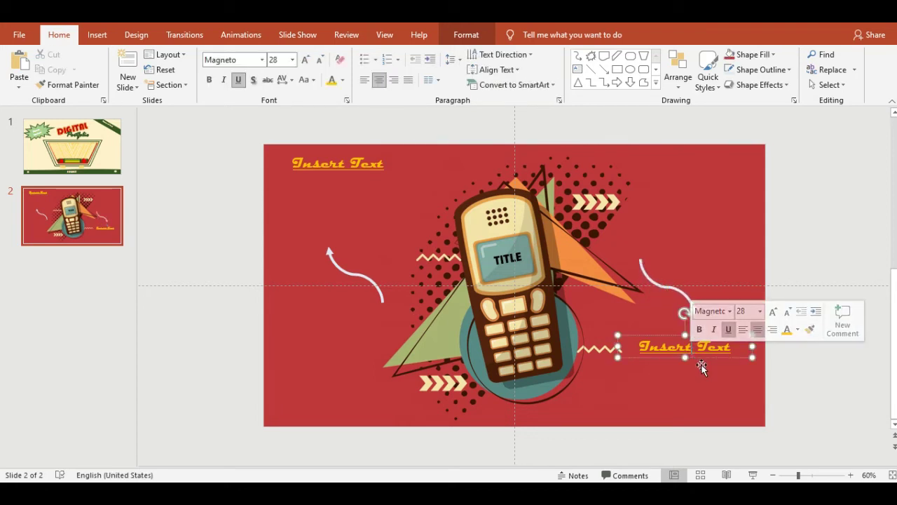
drag(704, 363, 706, 362)
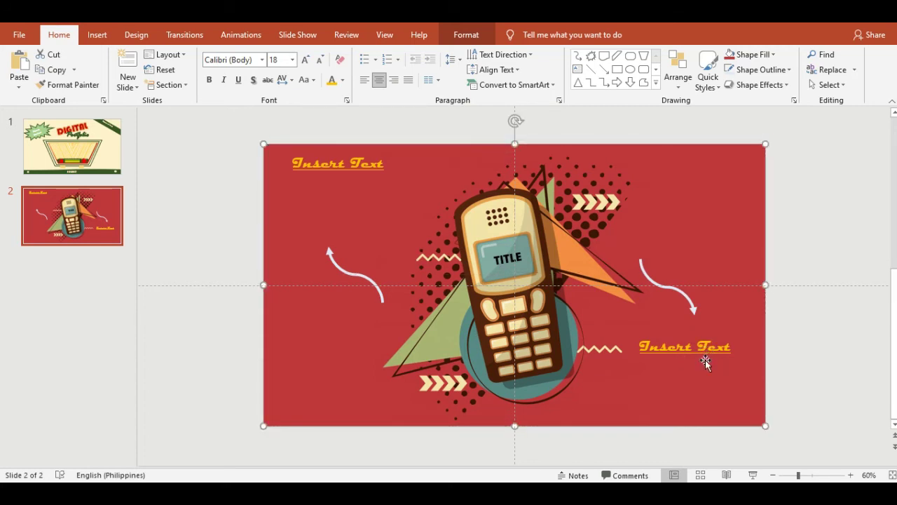
click(694, 346)
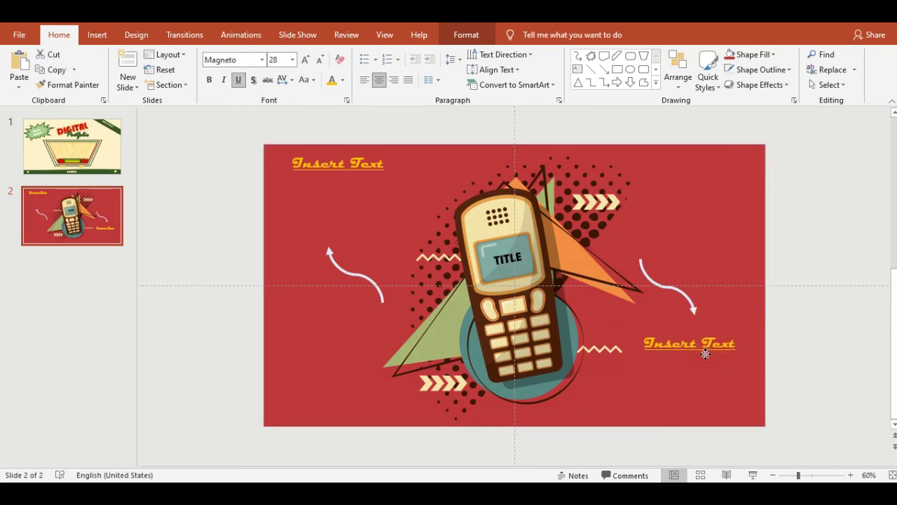
drag(701, 360, 705, 337)
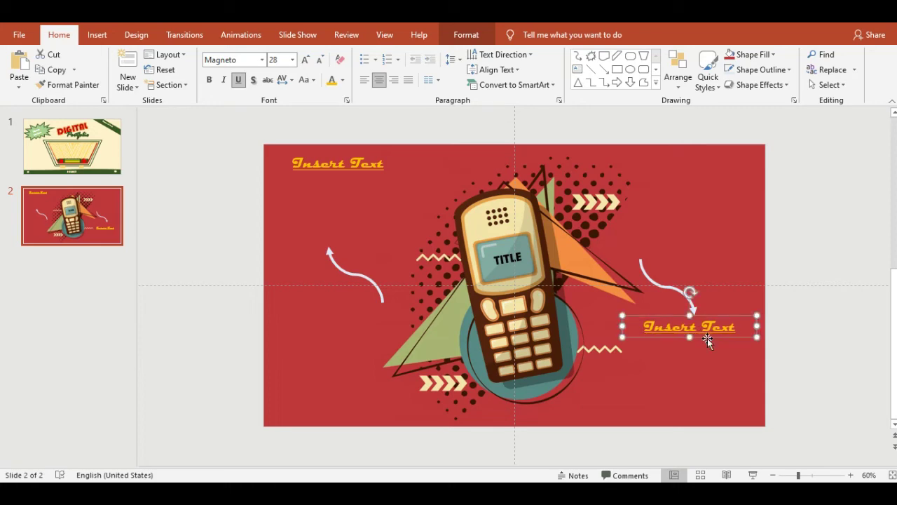
click(806, 342)
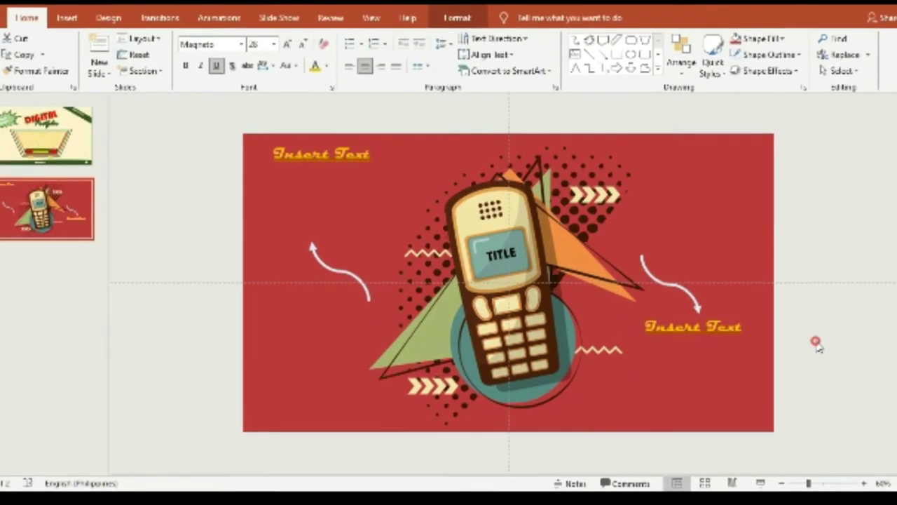
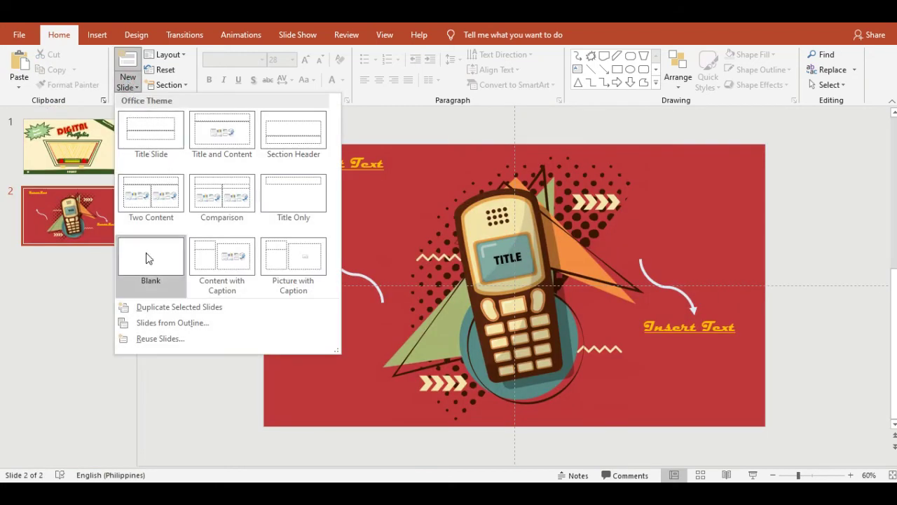
Step: Add a blank third slide and draw a rectangle covering the whole slide
click(146, 258)
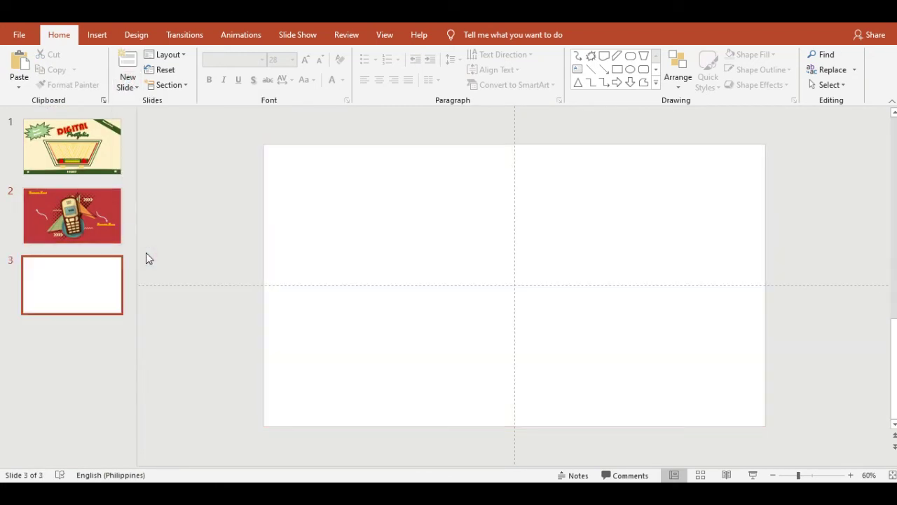
click(97, 36)
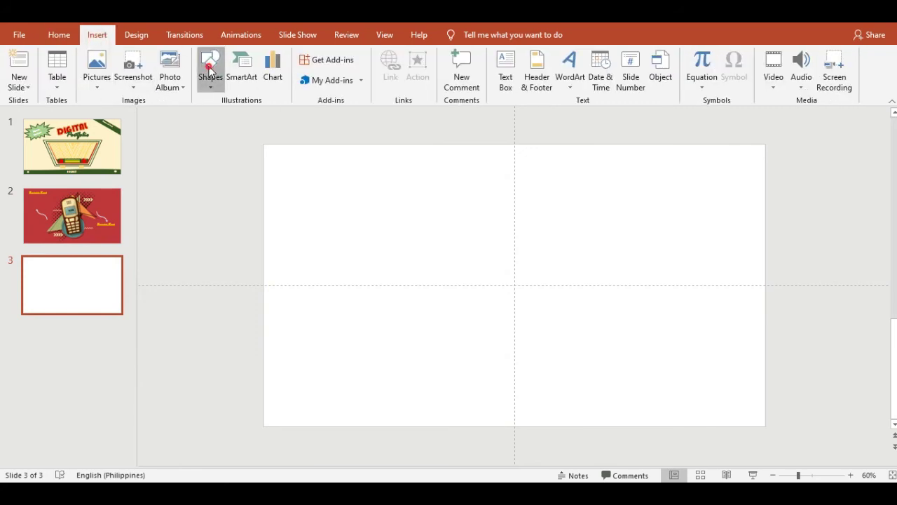
click(210, 74)
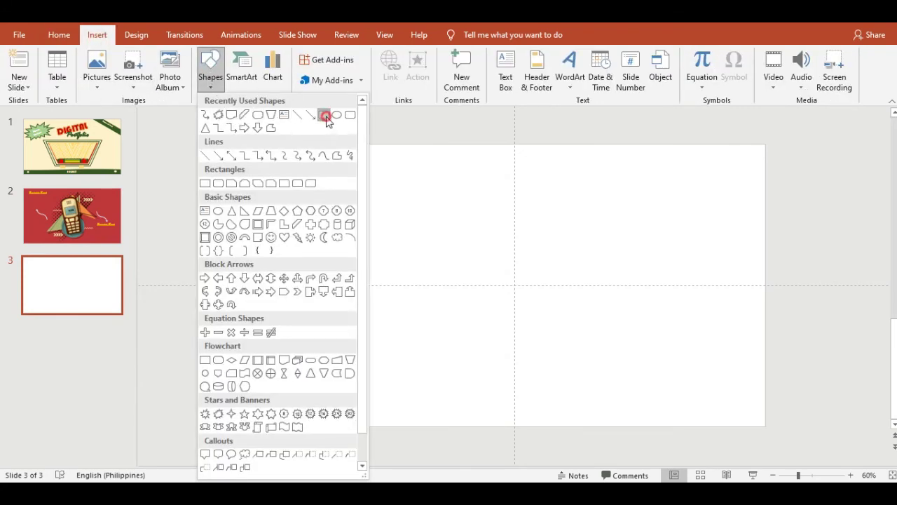
click(325, 116)
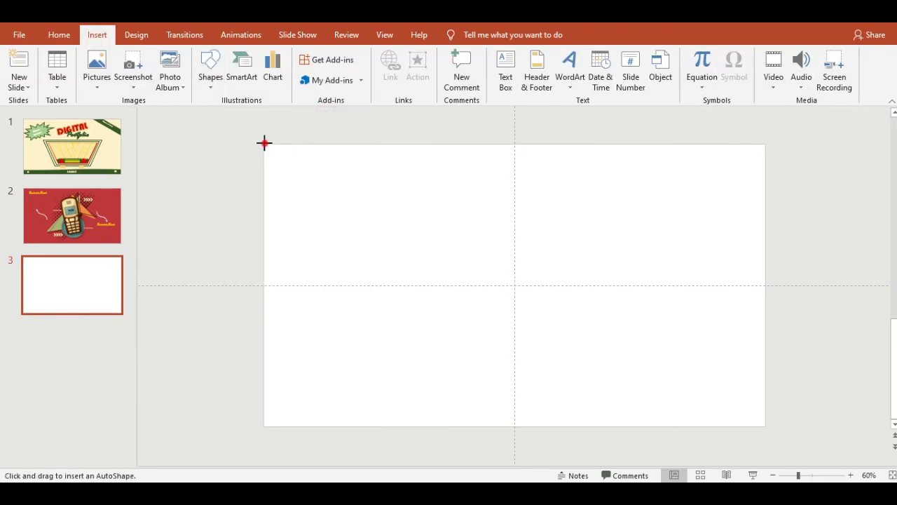
drag(264, 143, 756, 417)
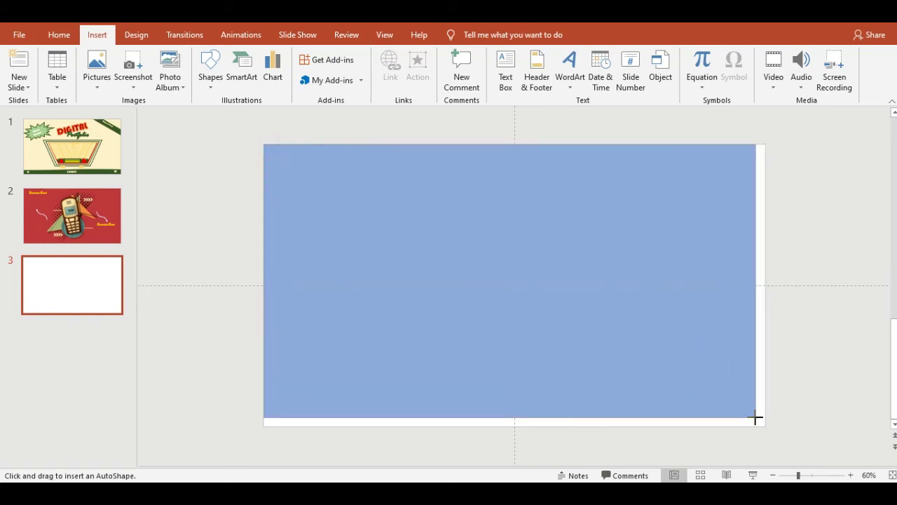
drag(756, 418, 765, 425)
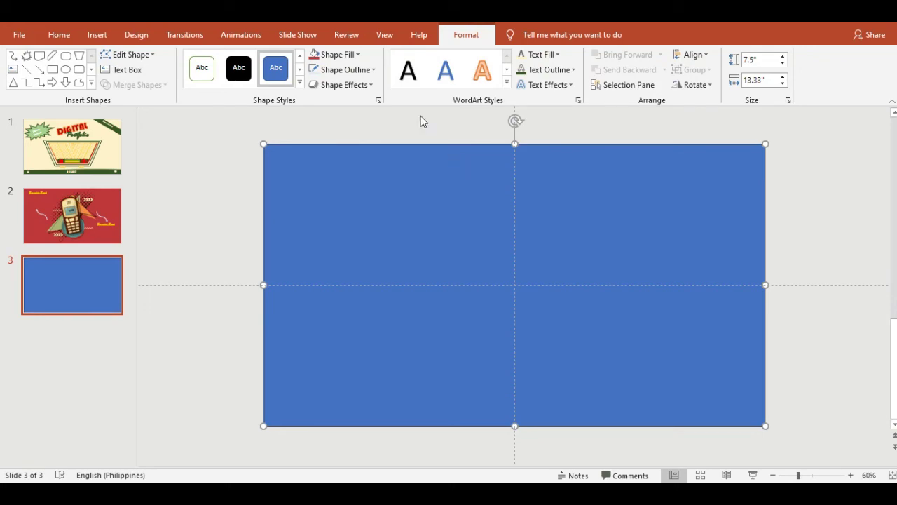
Step: Fill the rectangle dark orange-brown and remove its outline
click(348, 56)
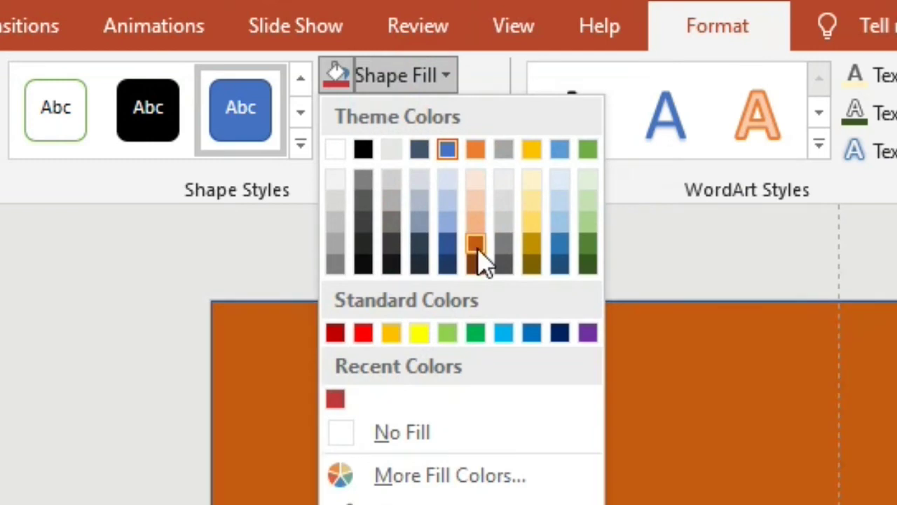
click(474, 266)
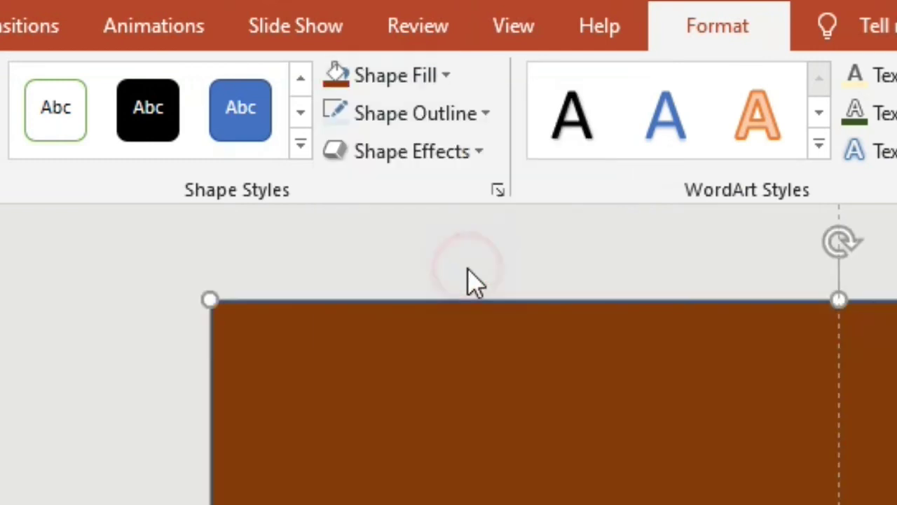
click(355, 69)
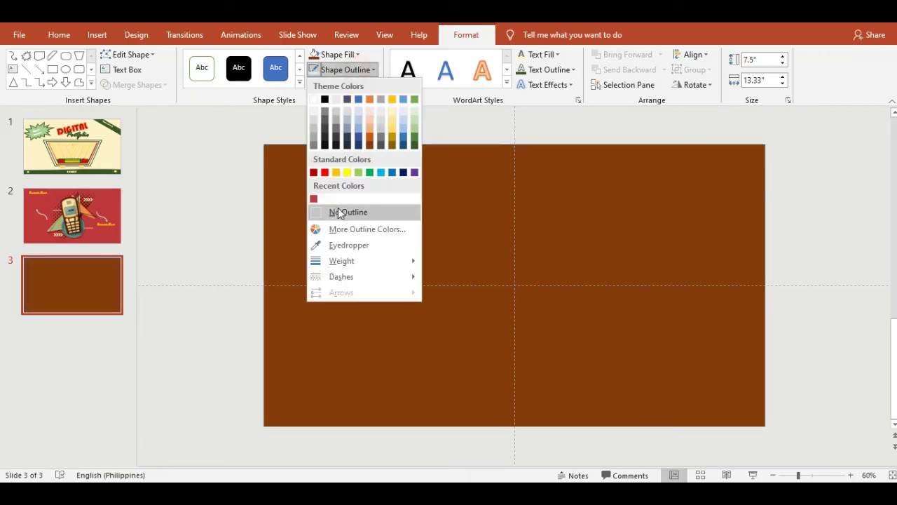
click(338, 209)
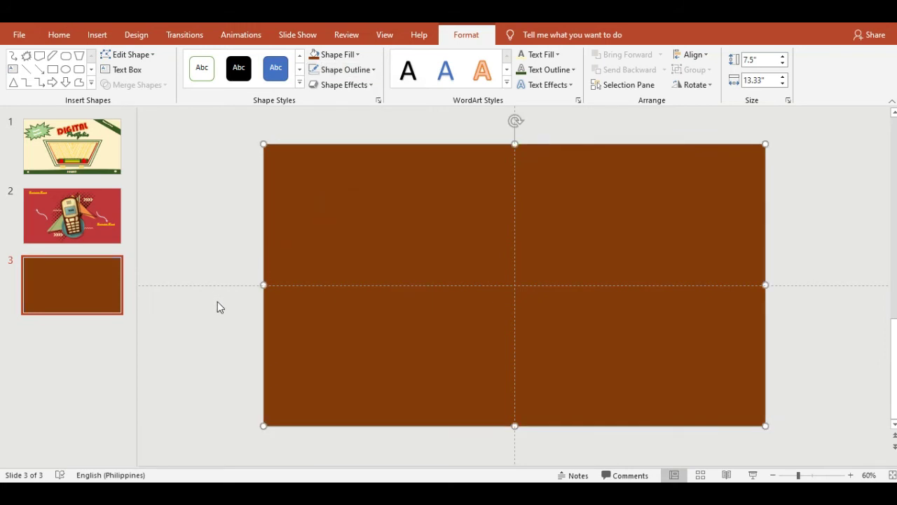
Step: Draw a rounded rectangle inset within the brown frame, nudged slightly right and up
click(79, 70)
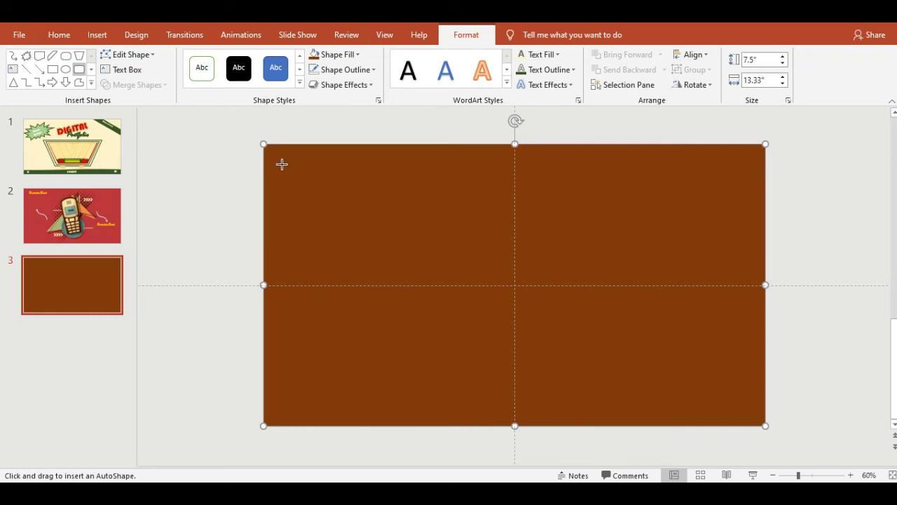
mouse_move(365, 175)
mouse_down()
mouse_move(745, 379)
mouse_move(741, 439)
mouse_move(744, 414)
mouse_up()
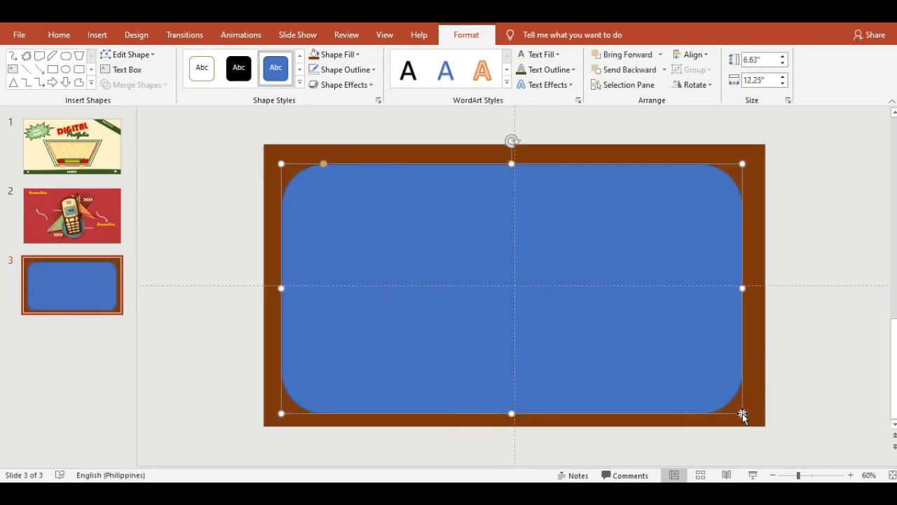
key(Right)
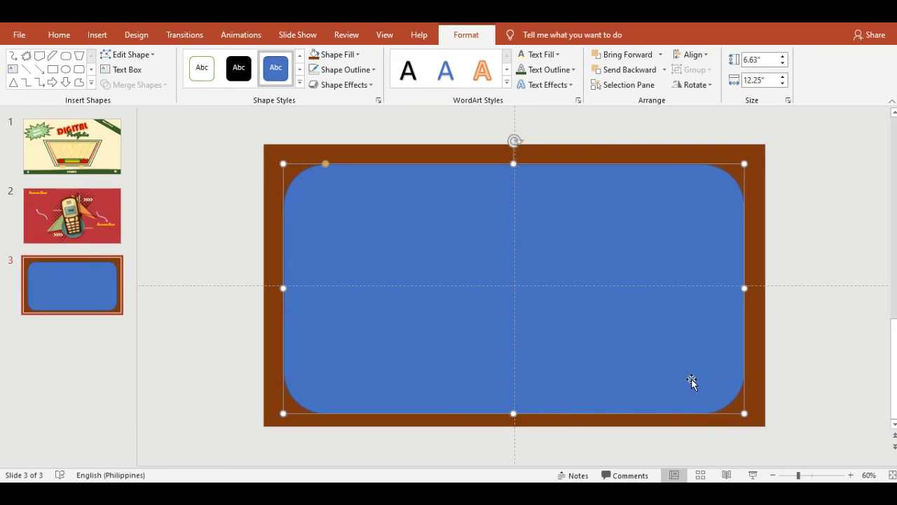
key(Right)
key(Up)
key(Up)
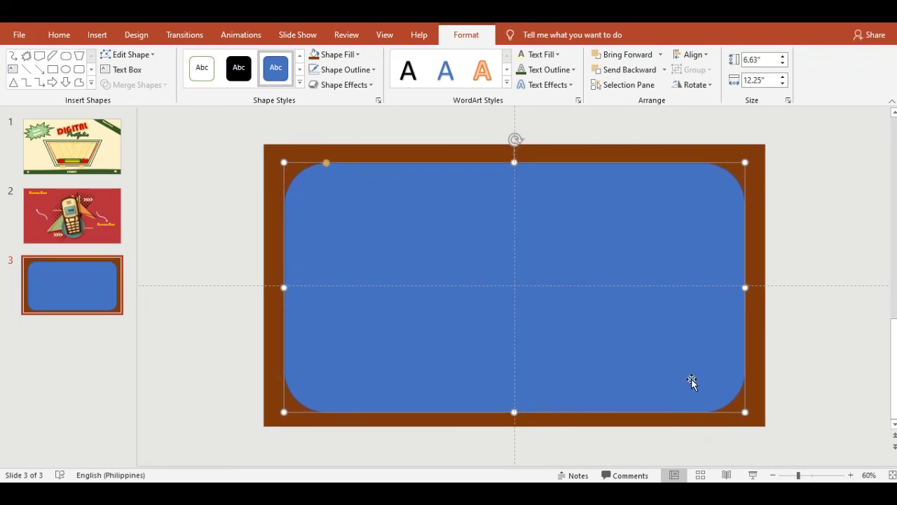
key(Up)
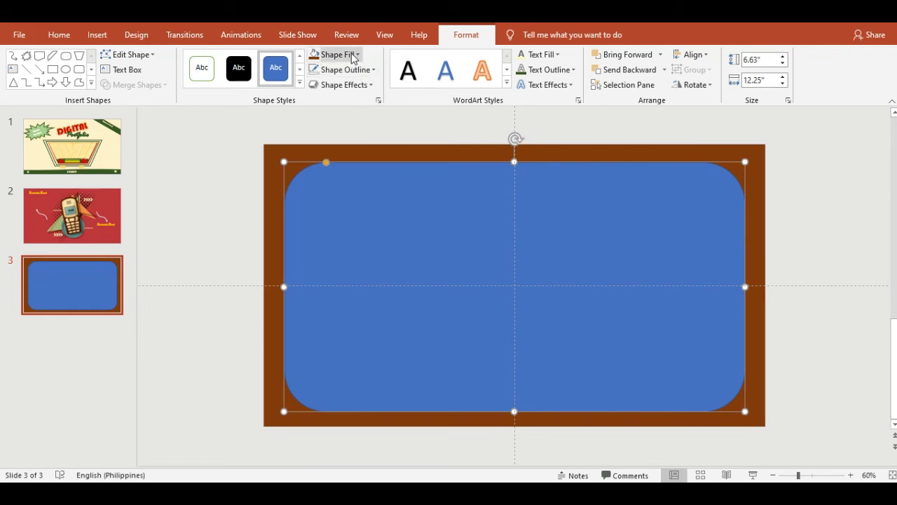
Step: Fill the rounded rectangle near-black grey and give it a thick gold outline
click(353, 56)
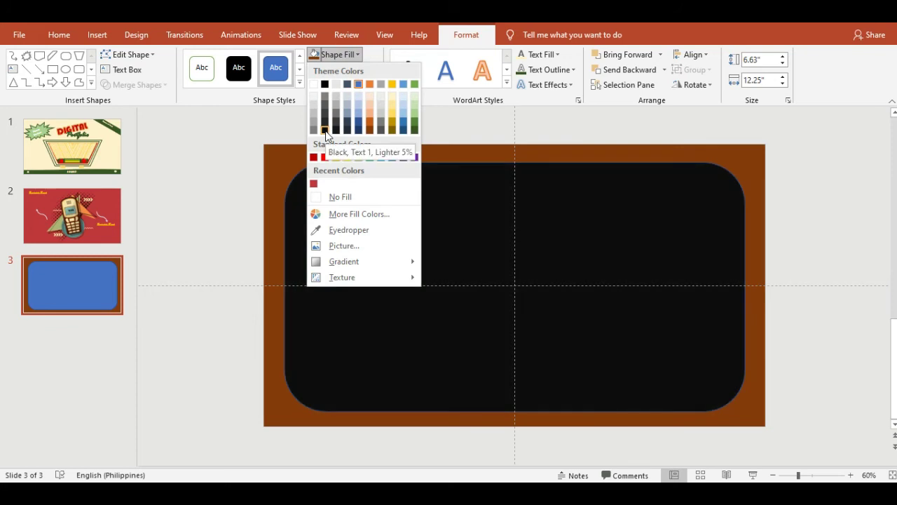
click(326, 125)
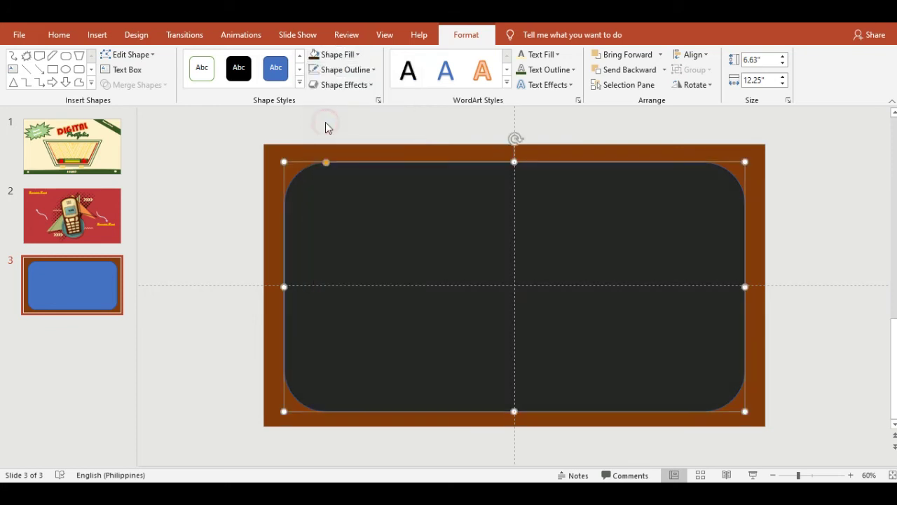
click(336, 68)
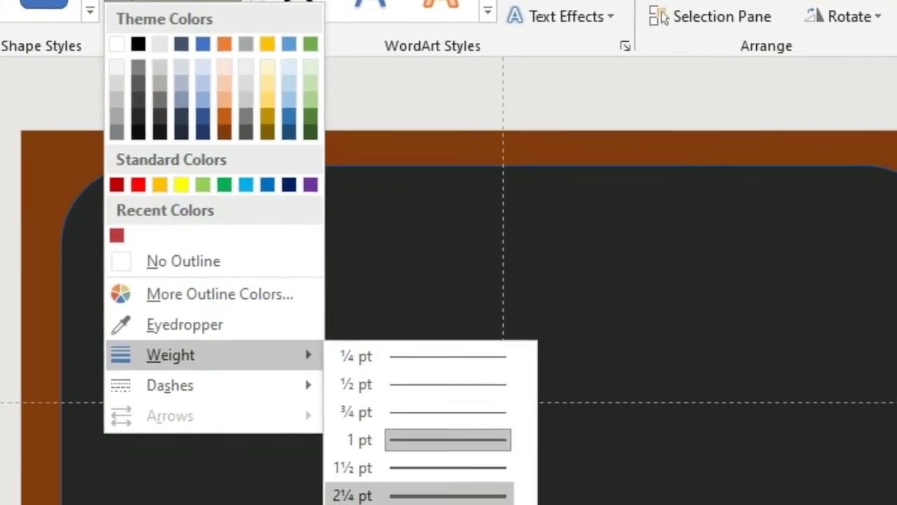
mouse_move(164, 331)
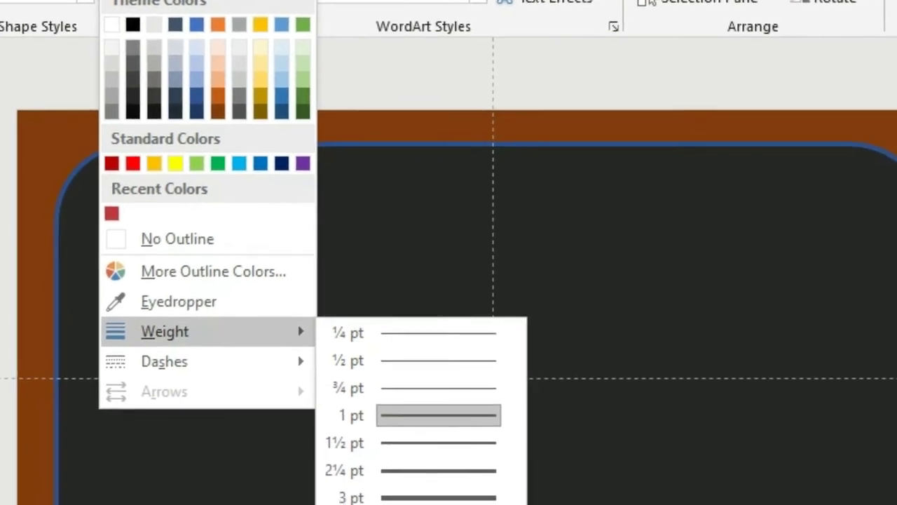
click(443, 427)
click(141, 2)
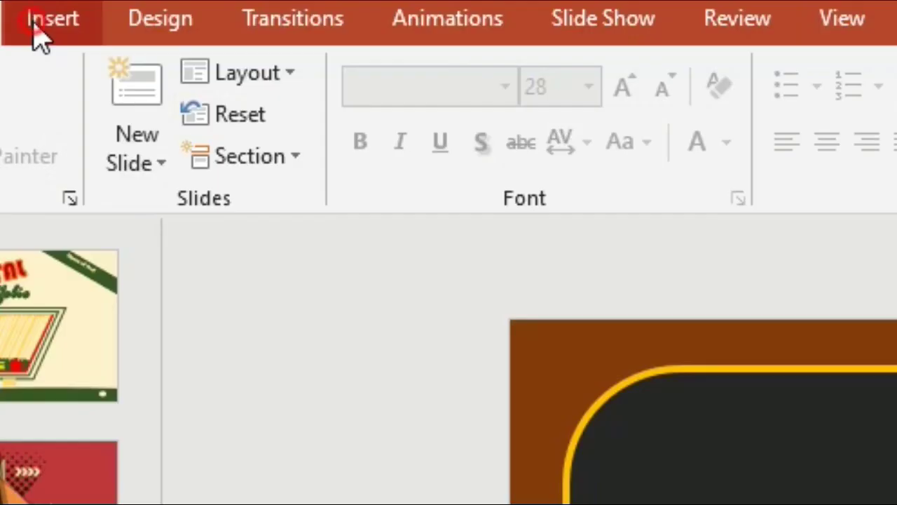
Step: Draw a snipped-corner panel across the lower screen, edge to edge, with larger corner cuts
click(42, 21)
click(374, 161)
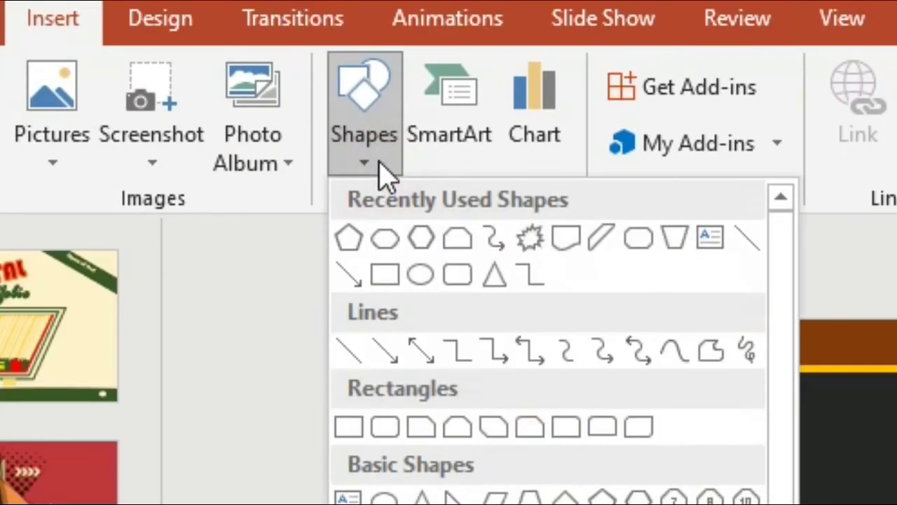
click(456, 242)
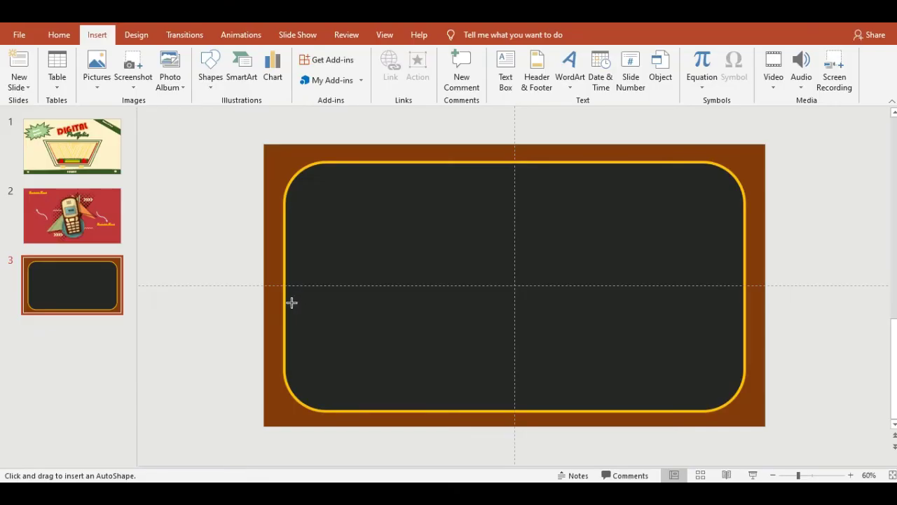
drag(292, 302, 724, 387)
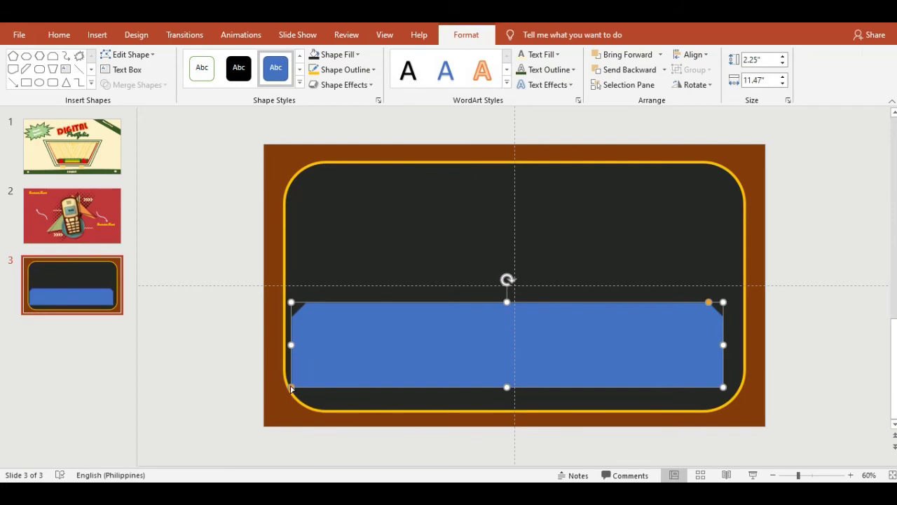
drag(291, 388, 293, 386)
drag(344, 362, 338, 371)
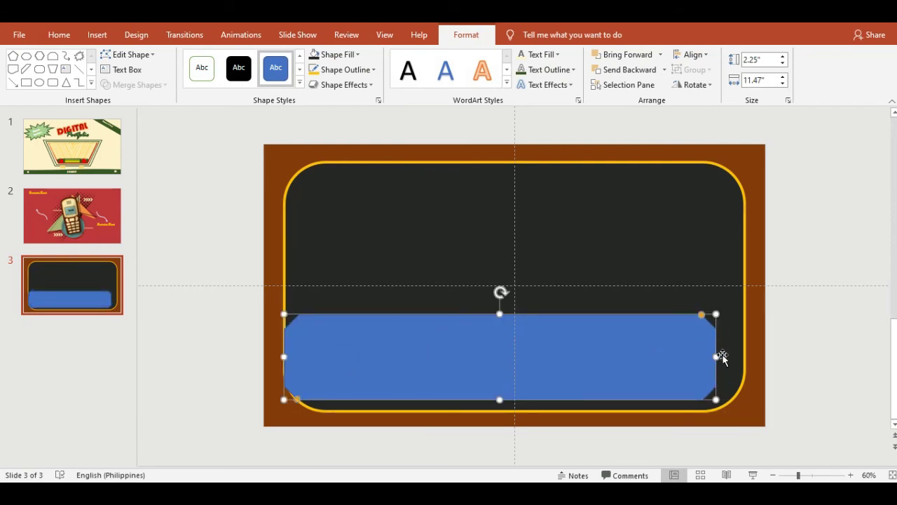
drag(716, 357, 745, 357)
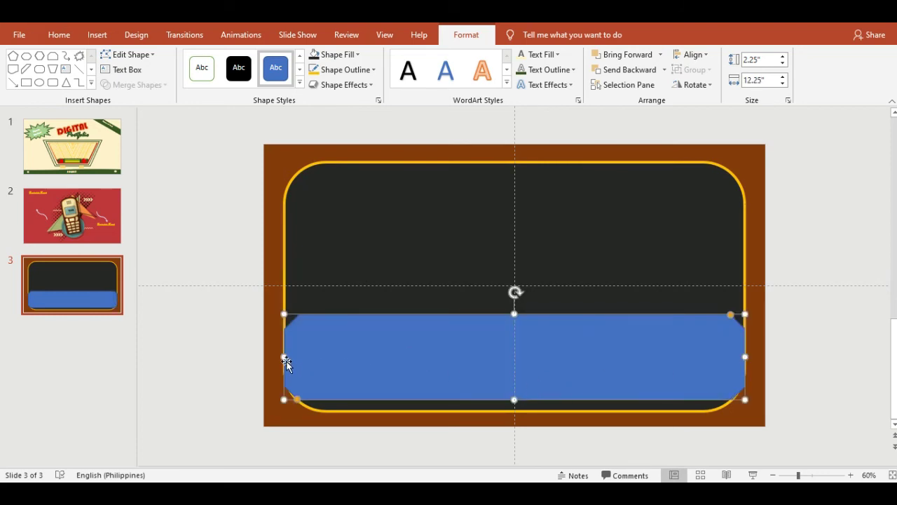
drag(284, 357, 285, 357)
drag(514, 401, 524, 413)
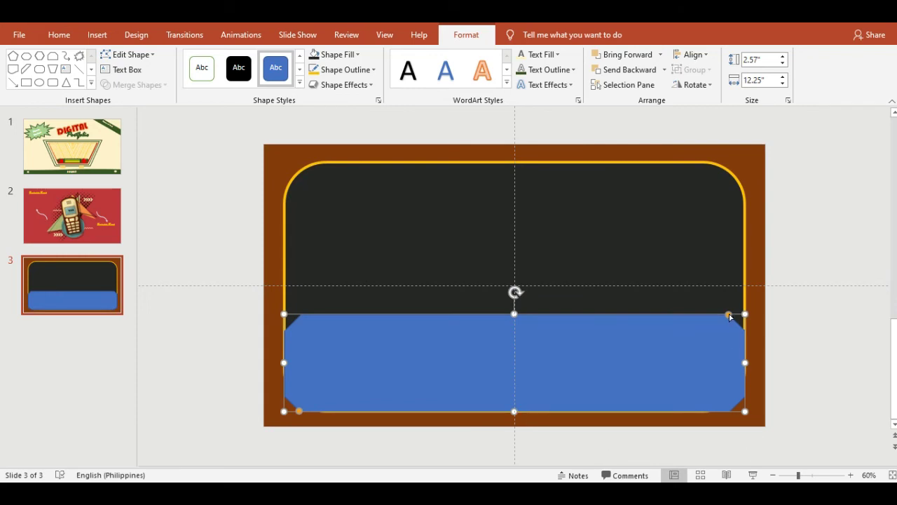
drag(729, 317, 692, 311)
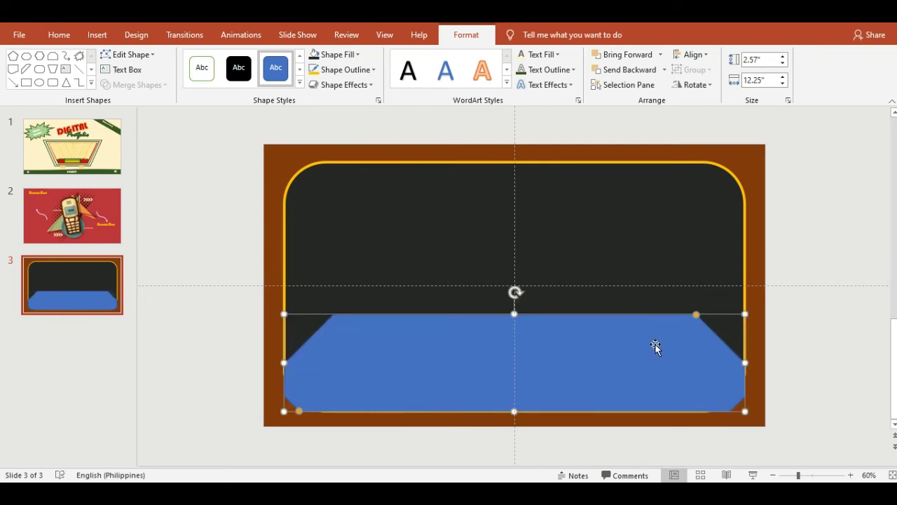
Step: Give the panel a gold outline and gold-yellow fill, then nudge it slightly down
click(367, 71)
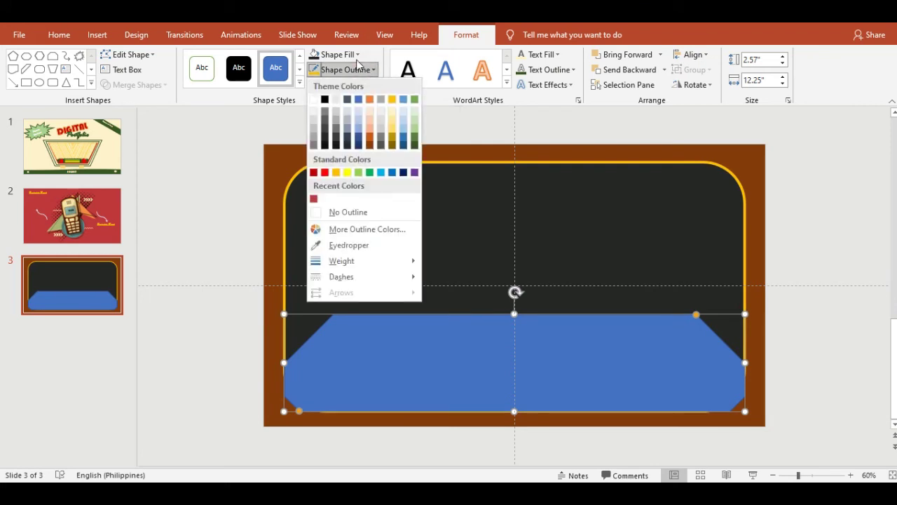
click(391, 99)
click(356, 54)
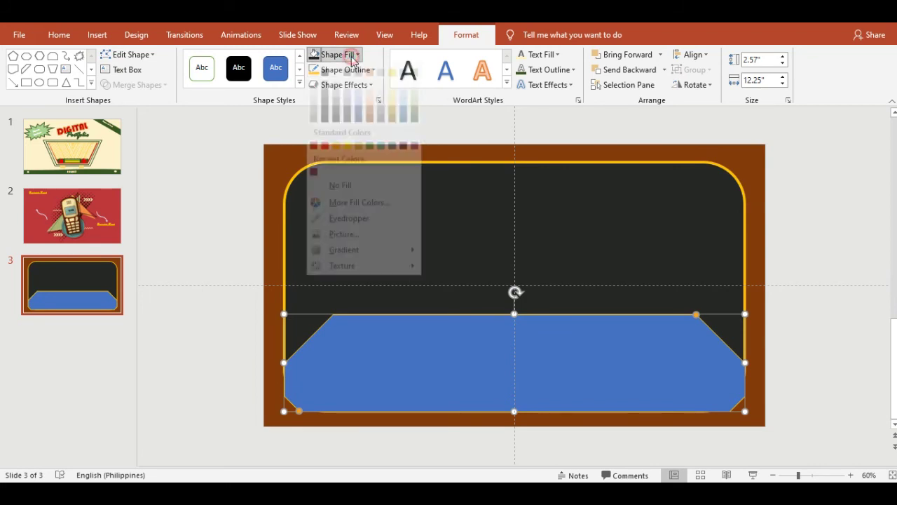
click(394, 89)
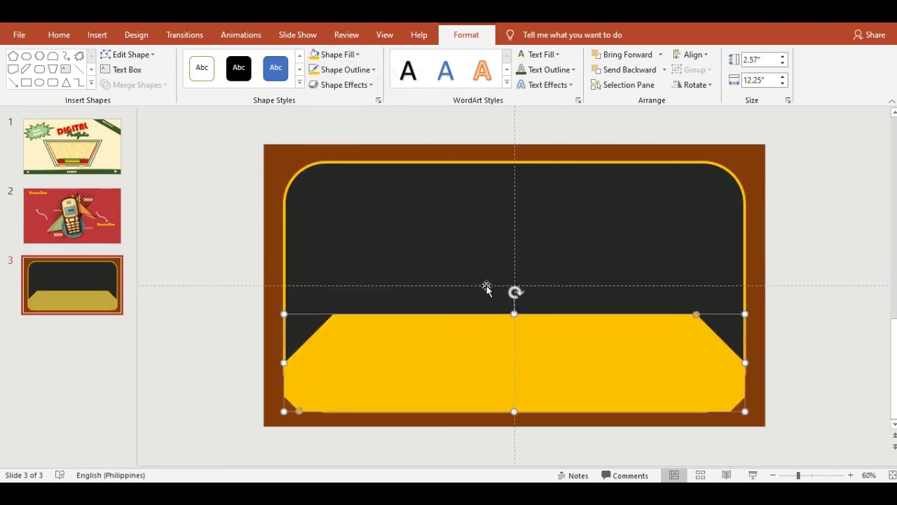
click(421, 321)
drag(421, 320, 423, 330)
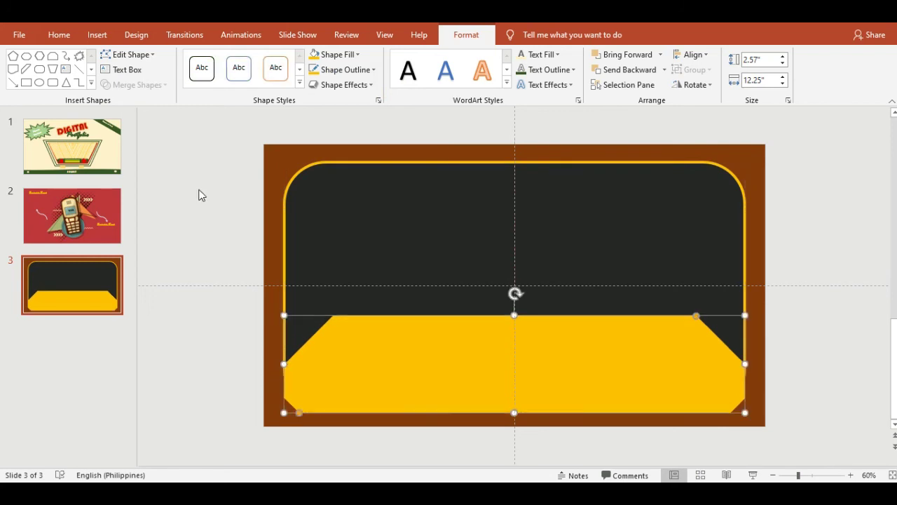
Step: Draw a small cream circle at the panel's left end with a 3 pt dark gold outline
click(91, 84)
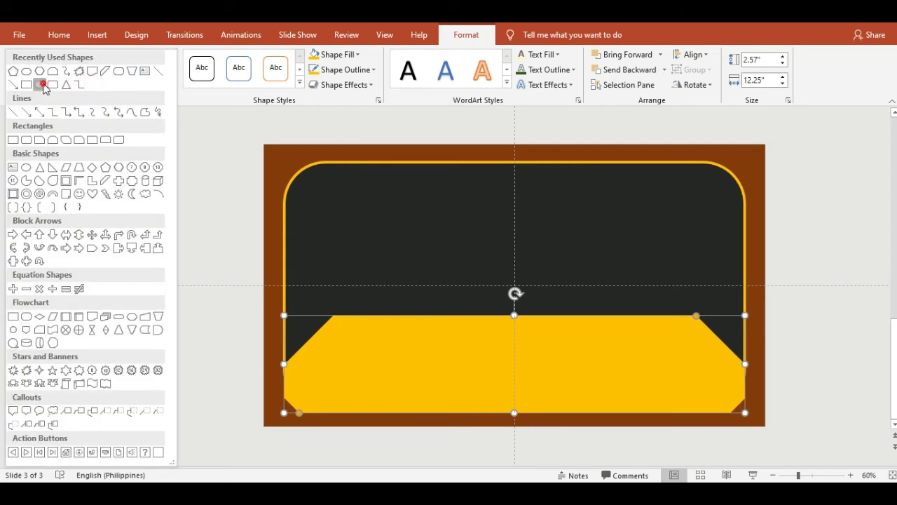
click(42, 84)
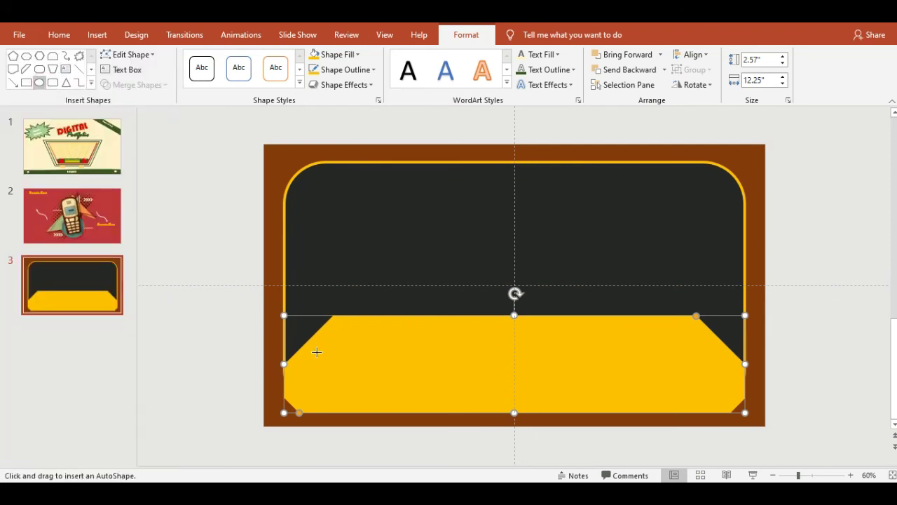
mouse_move(330, 352)
mouse_down()
mouse_move(367, 387)
mouse_move(341, 367)
mouse_up()
click(357, 54)
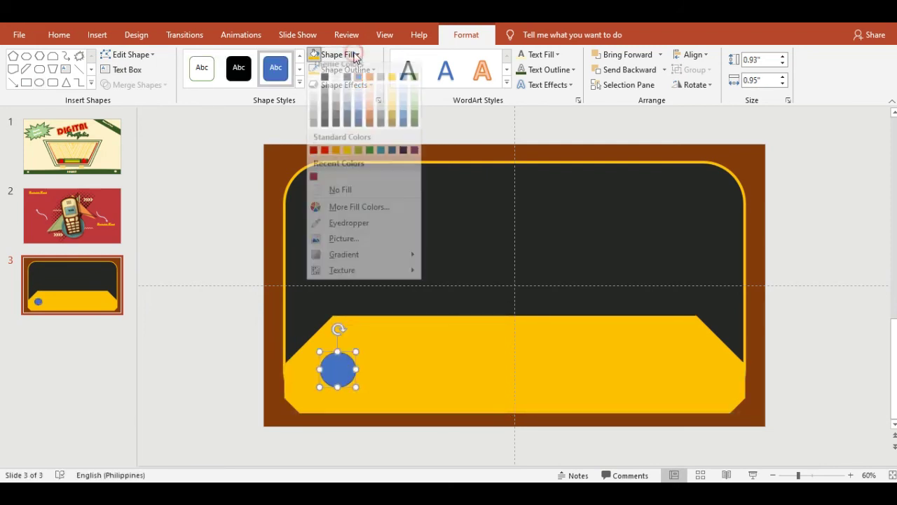
click(394, 94)
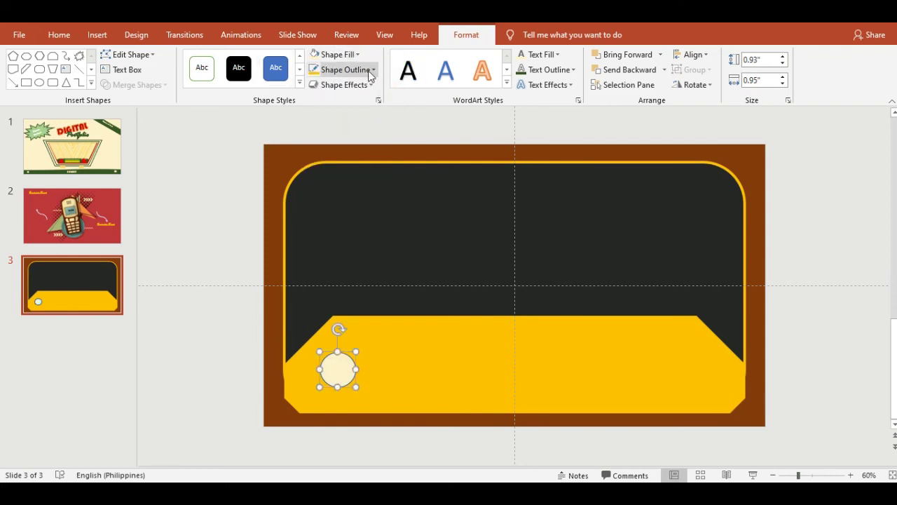
click(347, 69)
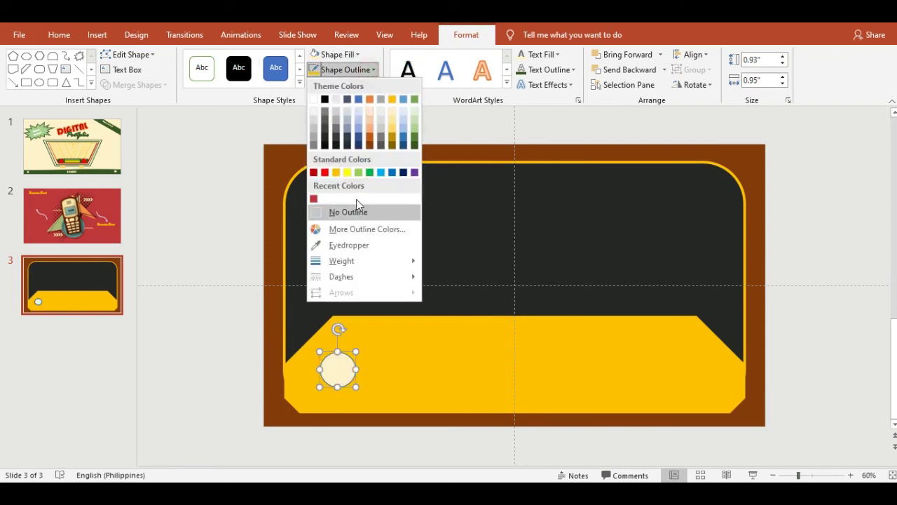
mouse_move(342, 261)
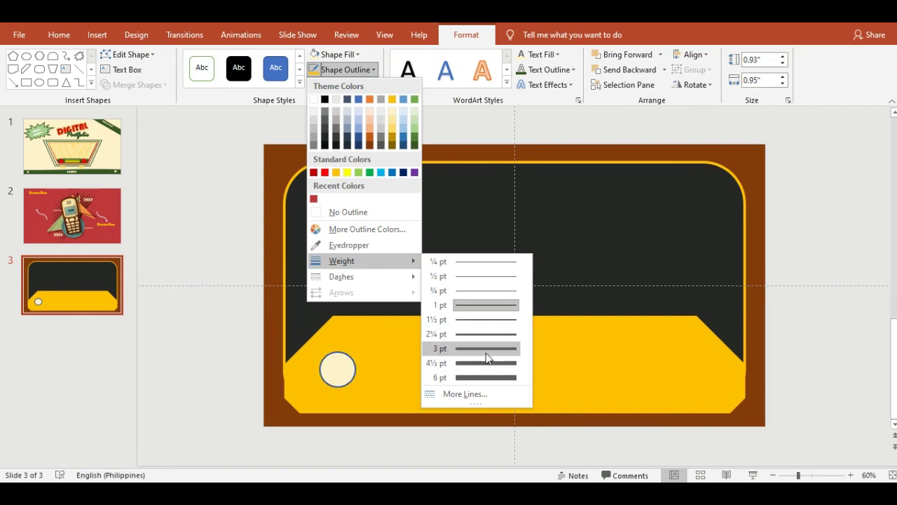
click(488, 348)
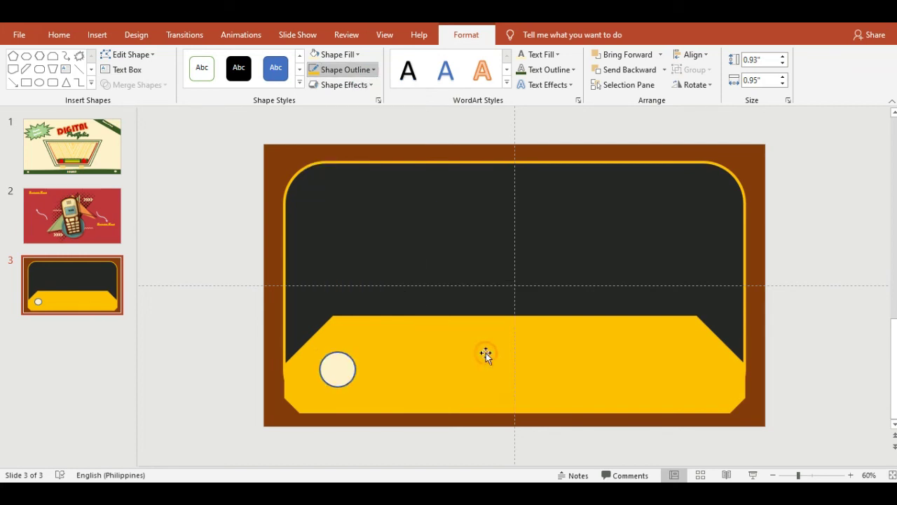
click(346, 69)
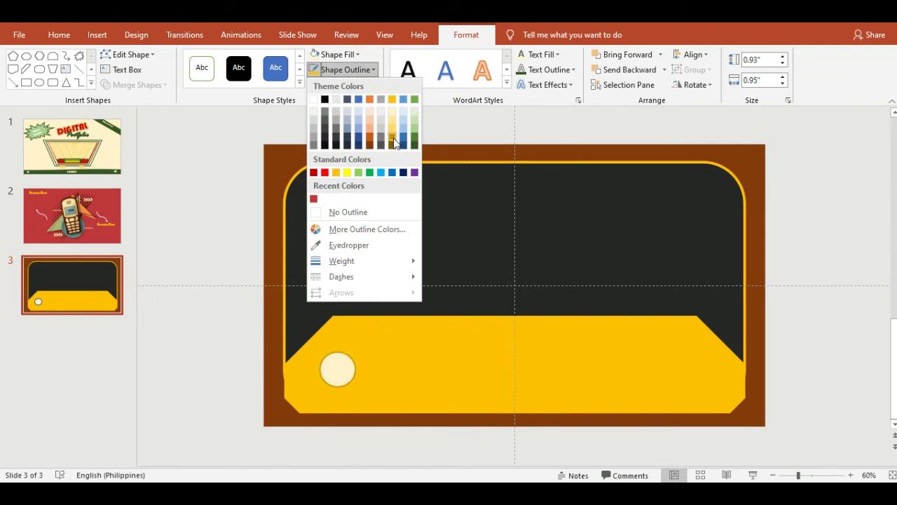
click(394, 144)
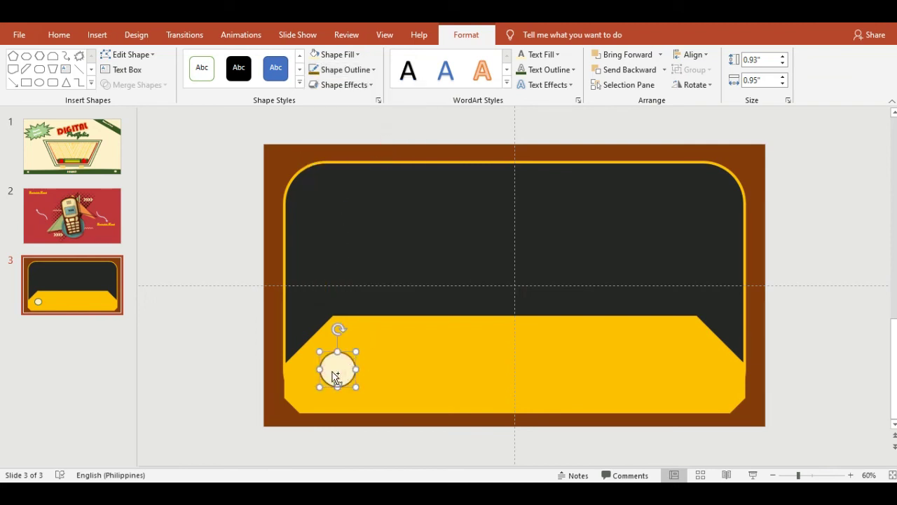
Step: Duplicate the knob and place the copy at the panel's right end
key(ctrl+v)
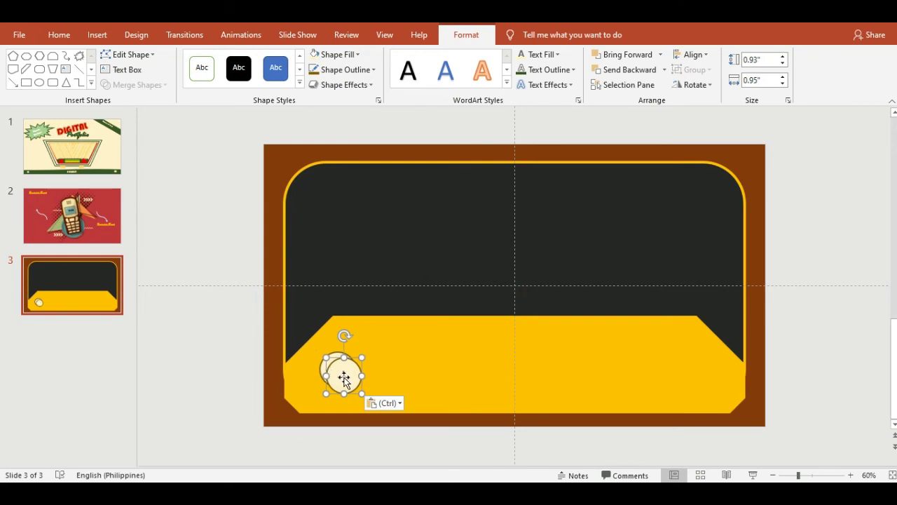
drag(343, 378, 676, 376)
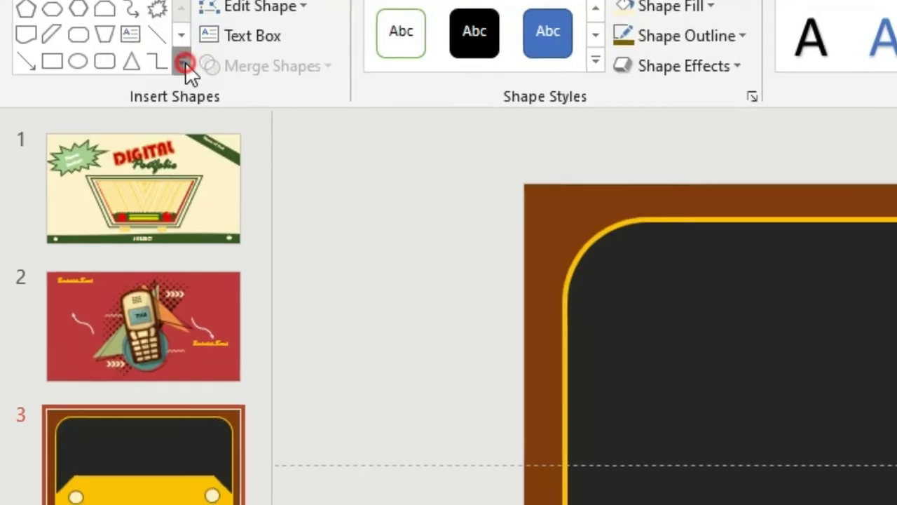
click(91, 83)
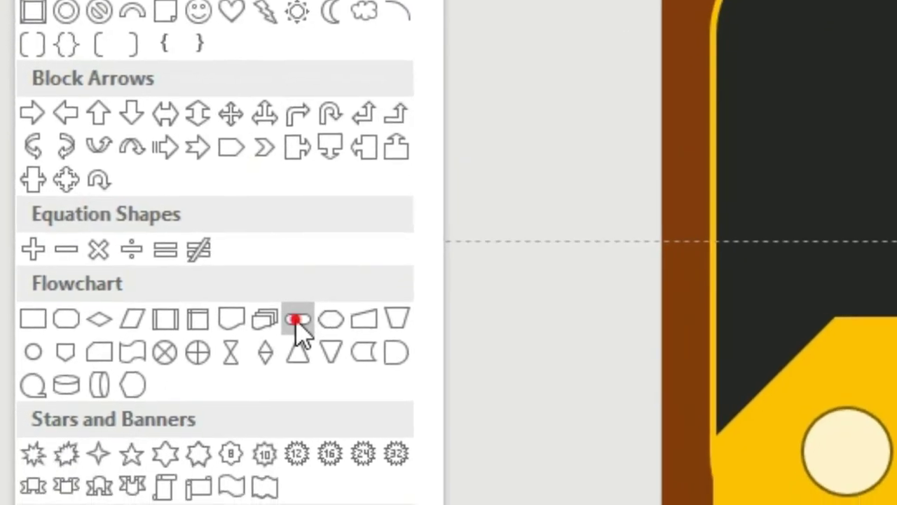
Step: Draw a long rounded bar centred on the yellow panel, filled cream with a 2¼ pt outline
click(253, 467)
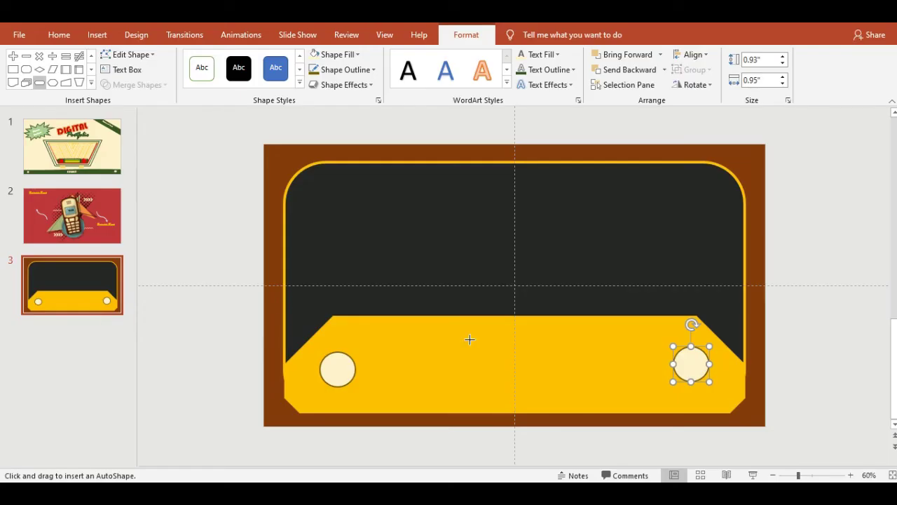
drag(391, 326, 653, 353)
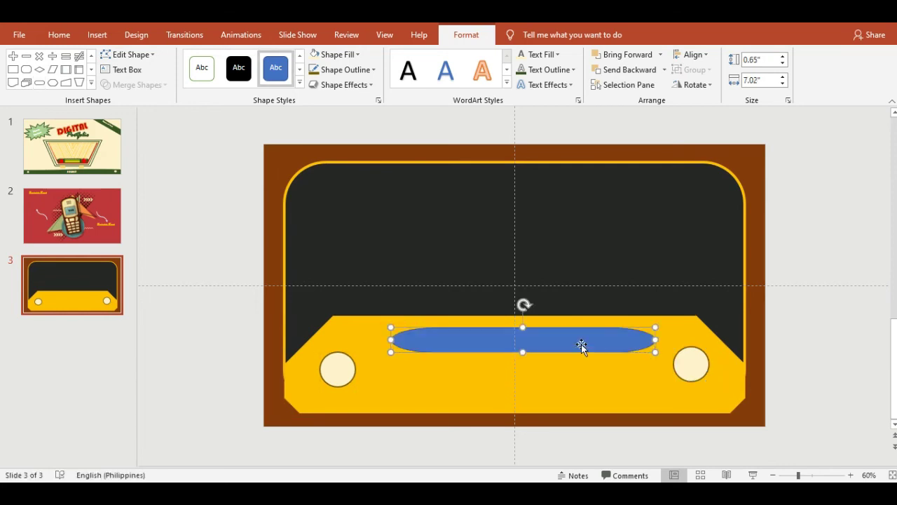
drag(563, 341, 544, 346)
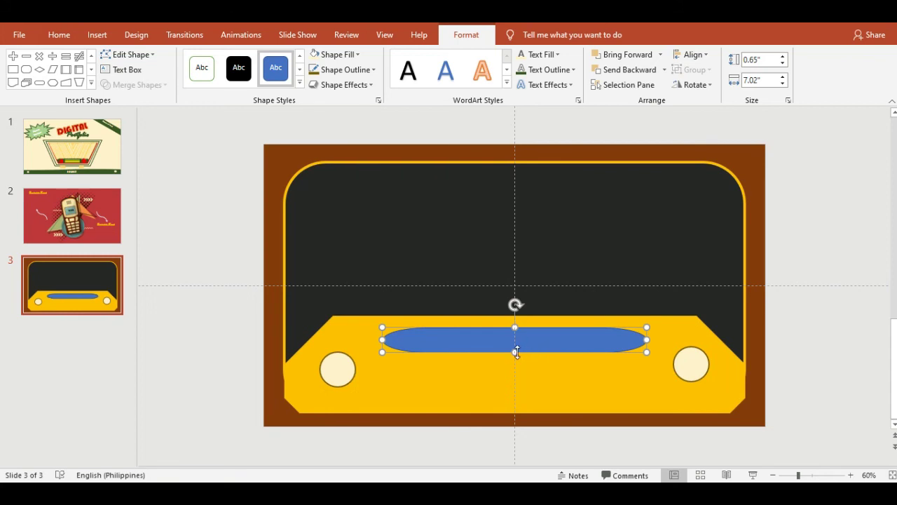
drag(516, 352, 526, 357)
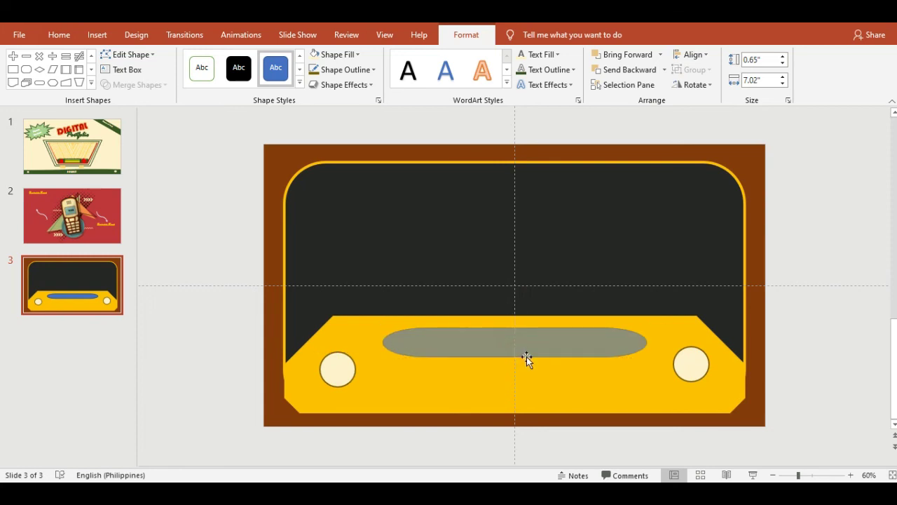
click(345, 55)
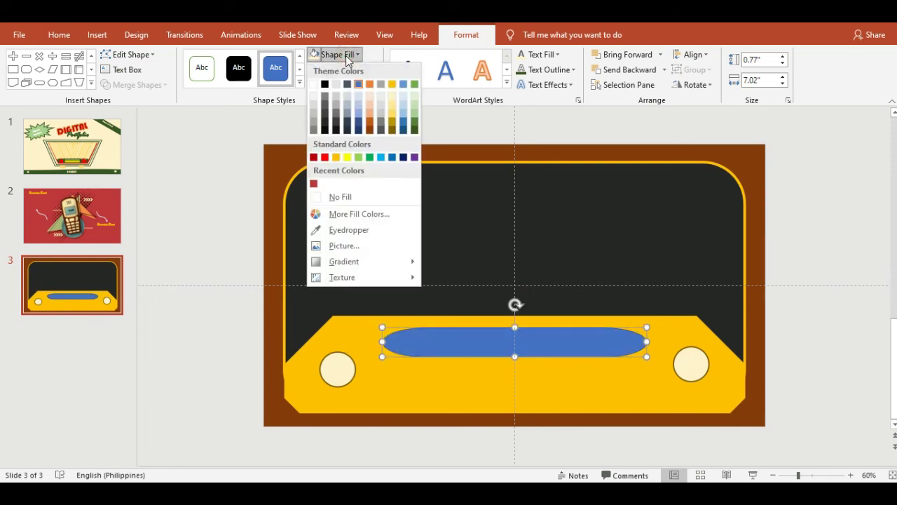
click(336, 84)
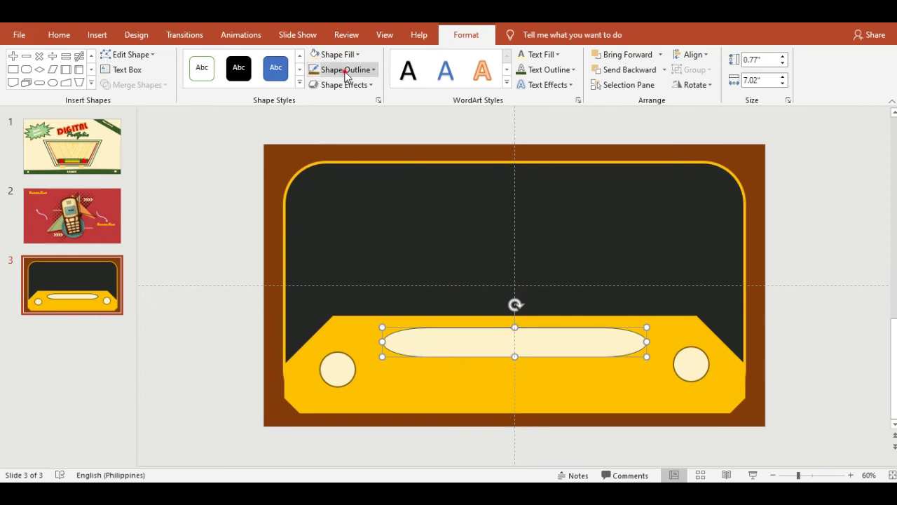
click(346, 70)
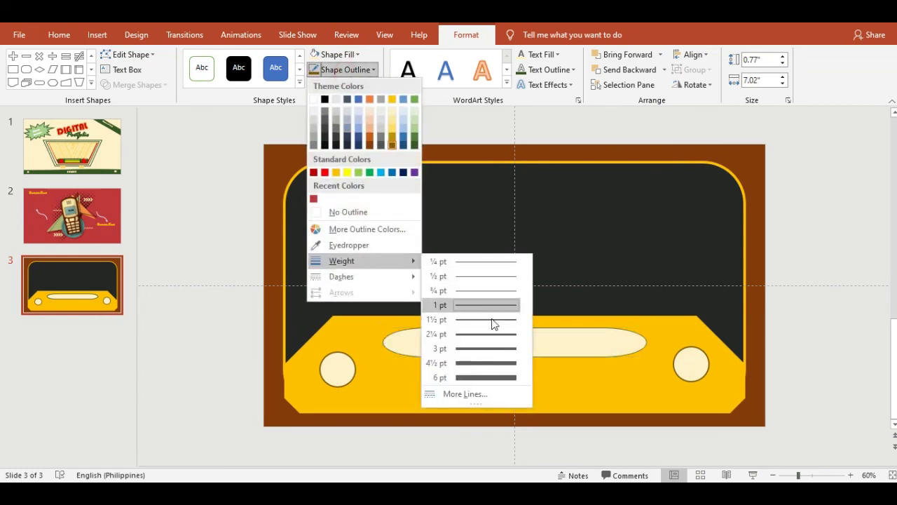
mouse_move(342, 261)
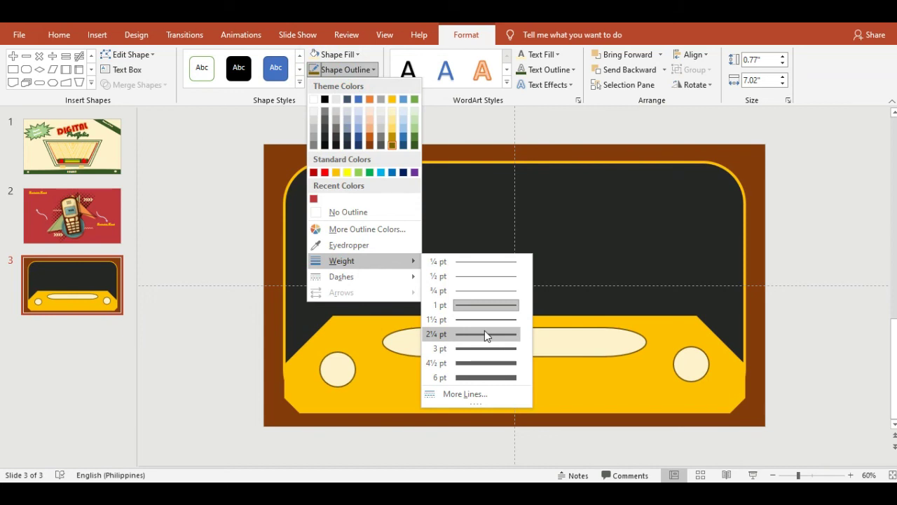
click(484, 334)
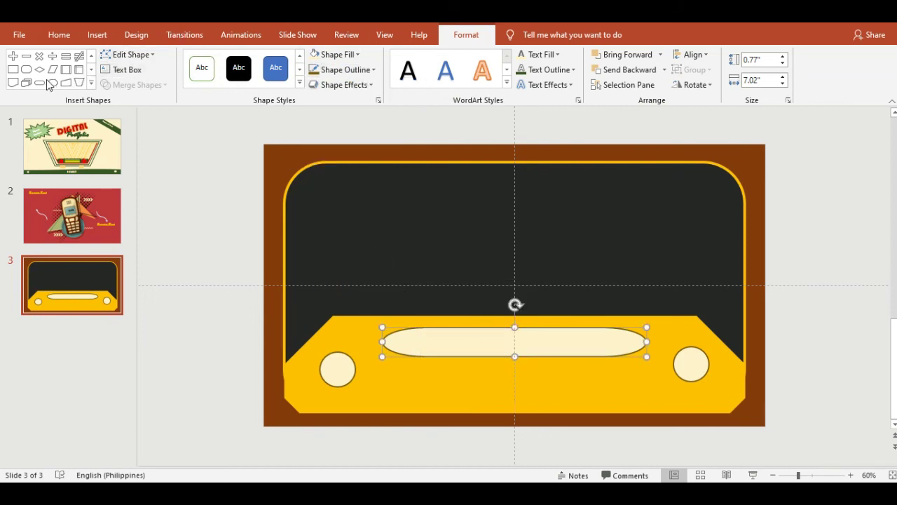
click(13, 71)
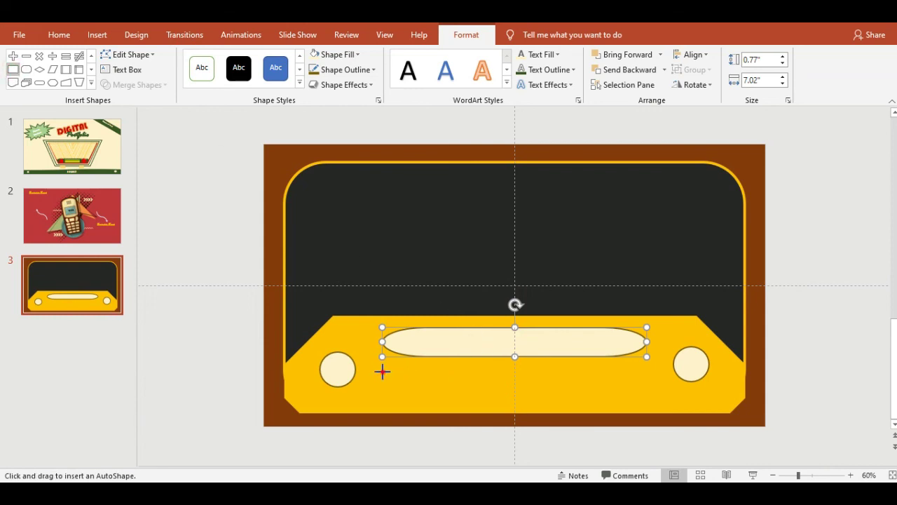
Step: Draw a small cream square with no outline below the dial's left end
drag(382, 372, 405, 390)
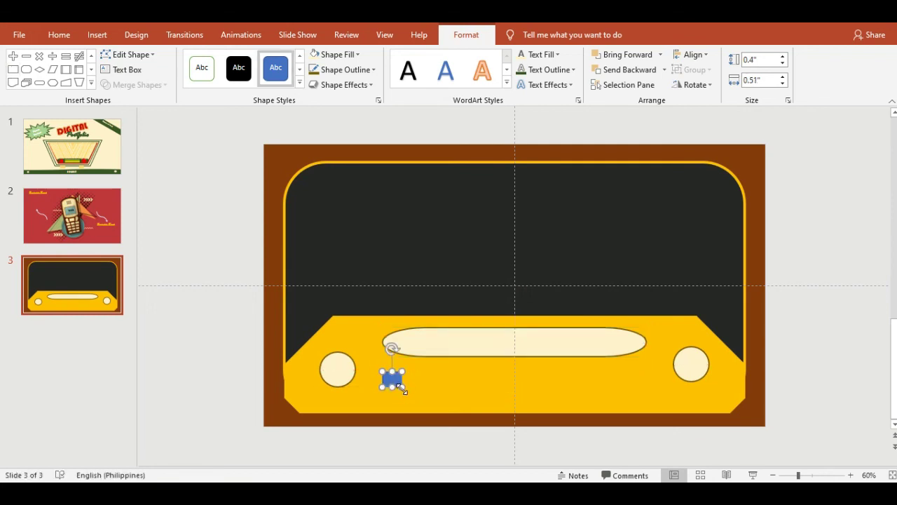
click(314, 56)
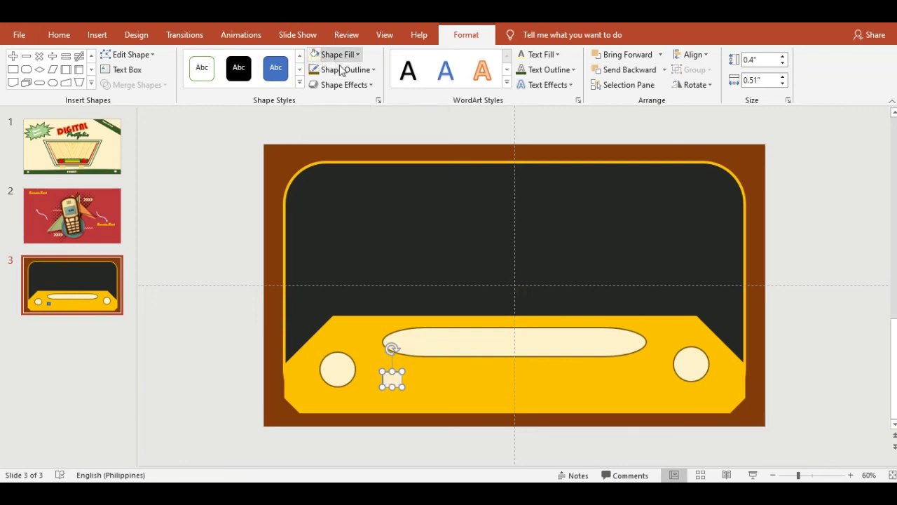
click(343, 69)
click(365, 212)
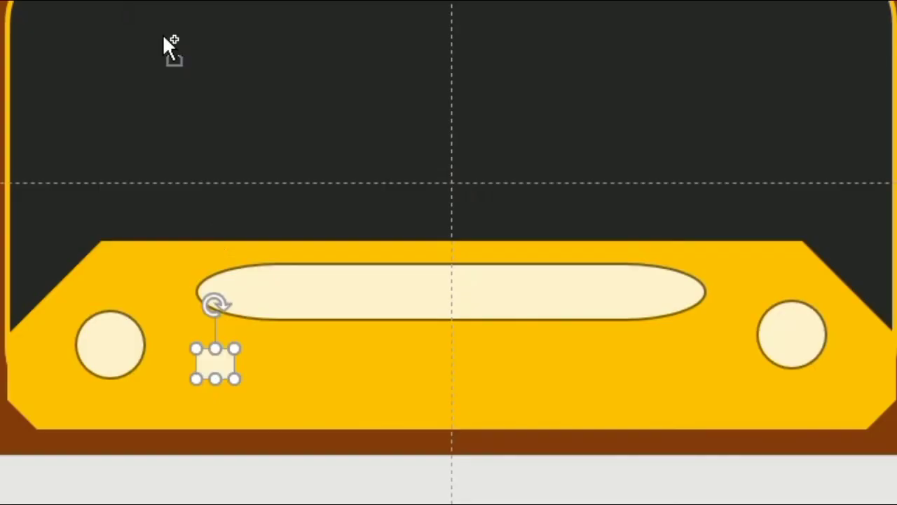
Step: Duplicate the square repeatedly to build the row toward the right
key(ctrl+d)
drag(404, 383, 418, 377)
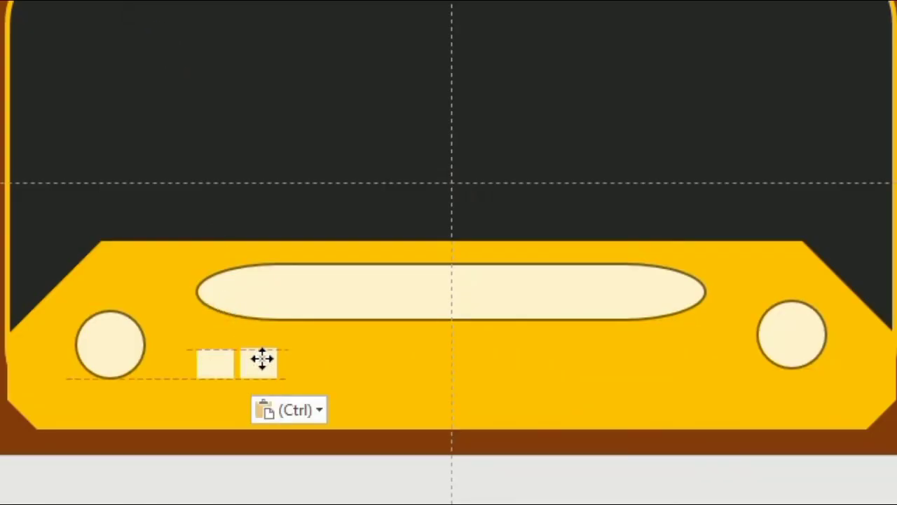
shift+click(208, 368)
key(ctrl+d)
drag(274, 372, 363, 363)
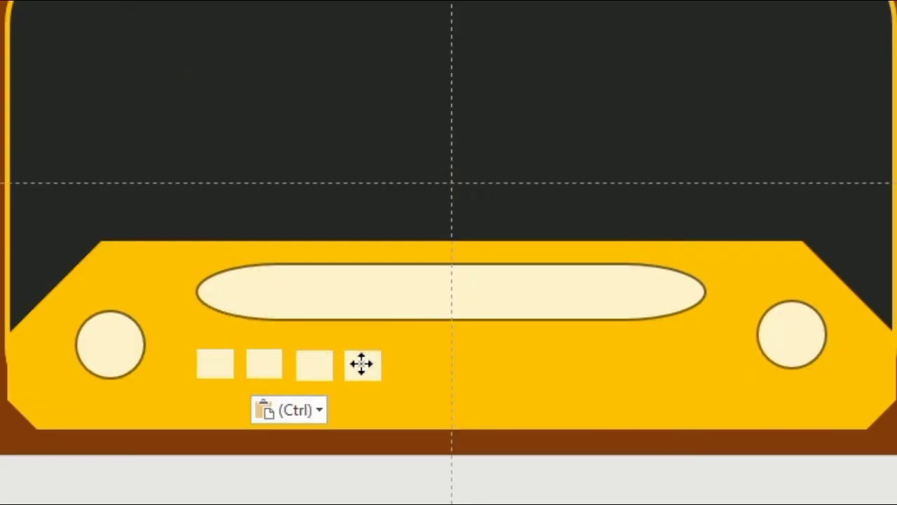
shift+click(264, 364)
shift+click(226, 372)
key(ctrl+d)
drag(227, 372, 418, 375)
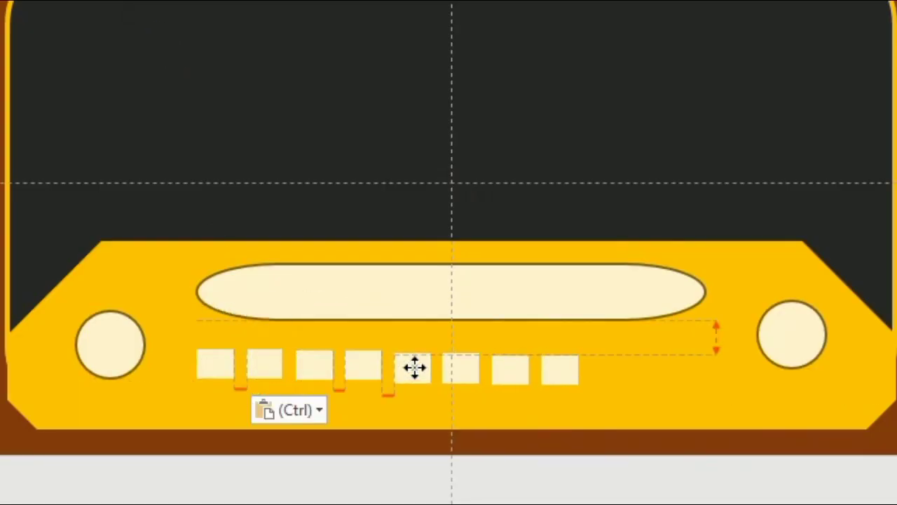
Step: Extend the row of squares to the panel's right end and align them
click(555, 371)
shift+click(512, 367)
key(ctrl+d)
drag(557, 381, 614, 382)
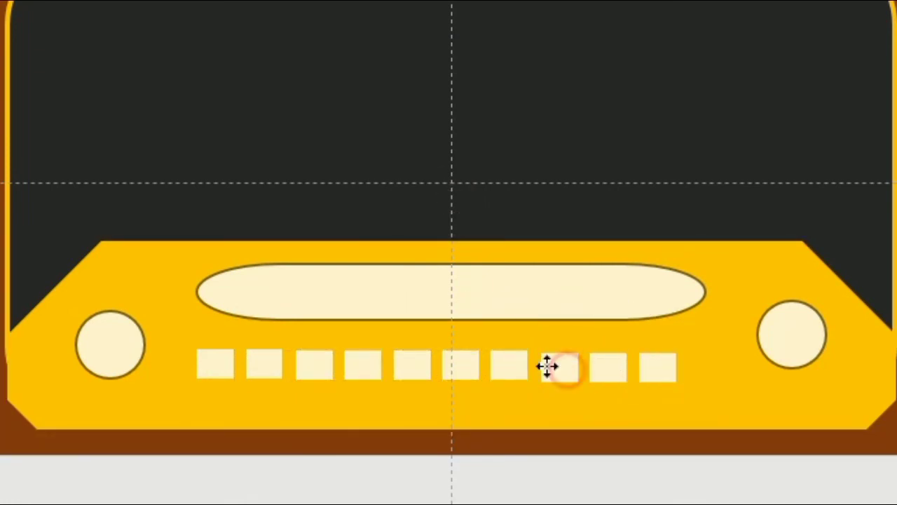
drag(547, 366, 606, 364)
drag(664, 360, 658, 356)
drag(665, 369, 697, 367)
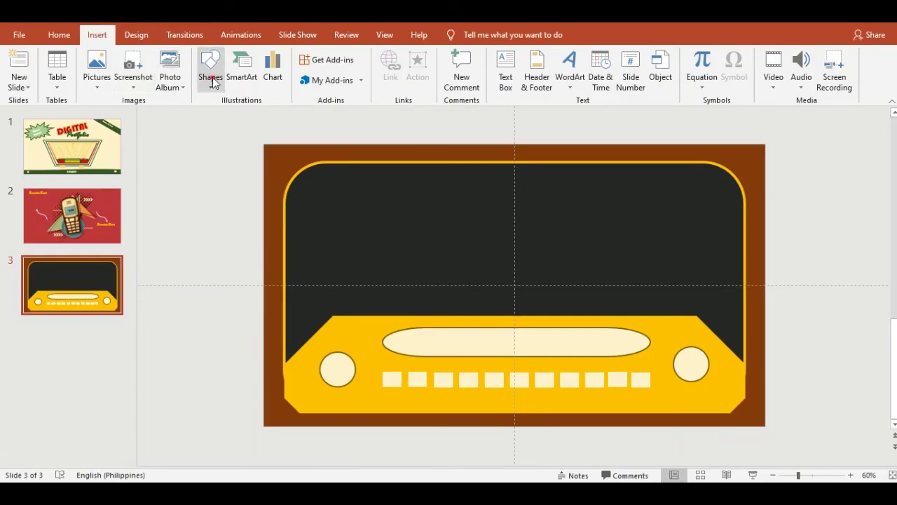
click(214, 83)
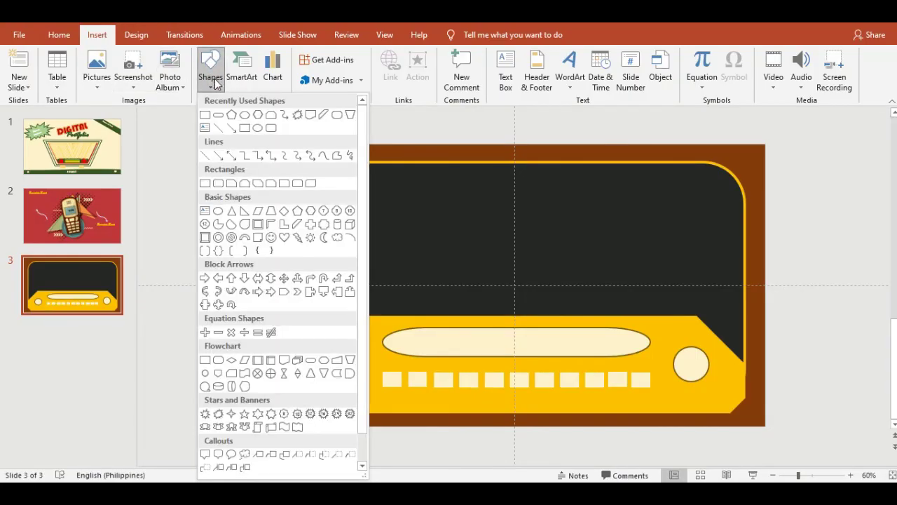
Step: Add a text box inside the cream dial reading 'Lesson'
click(206, 129)
drag(445, 327, 571, 356)
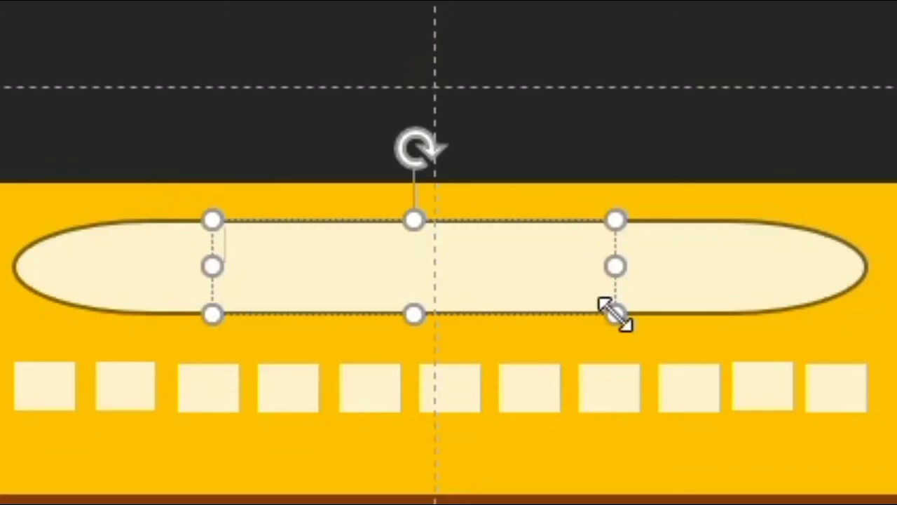
text(4)
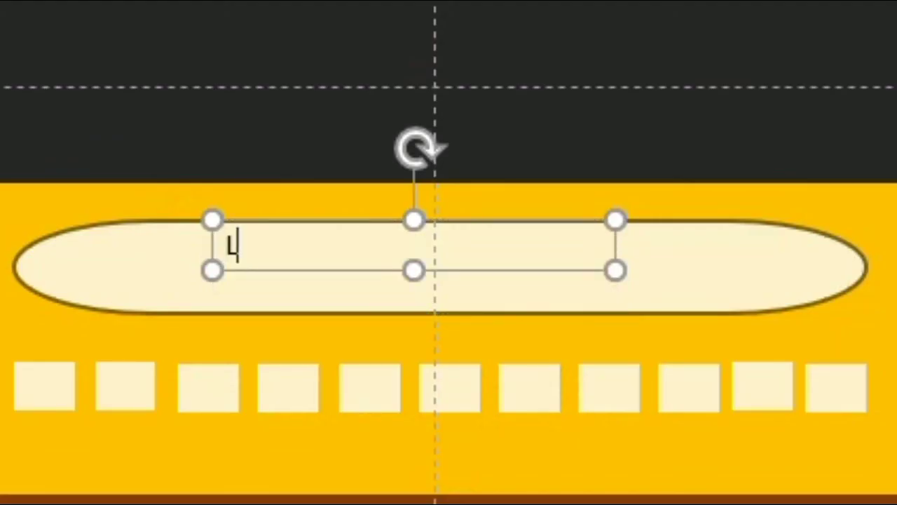
text(essong)
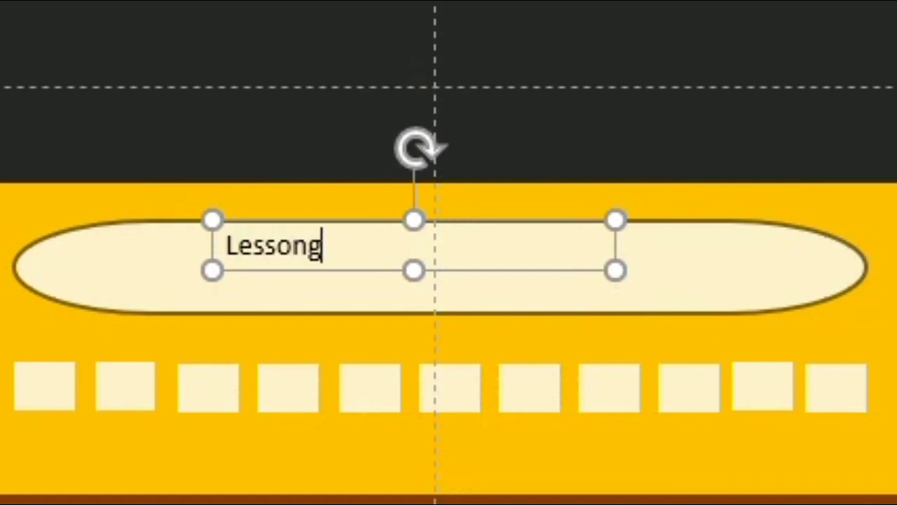
key(BackSpace)
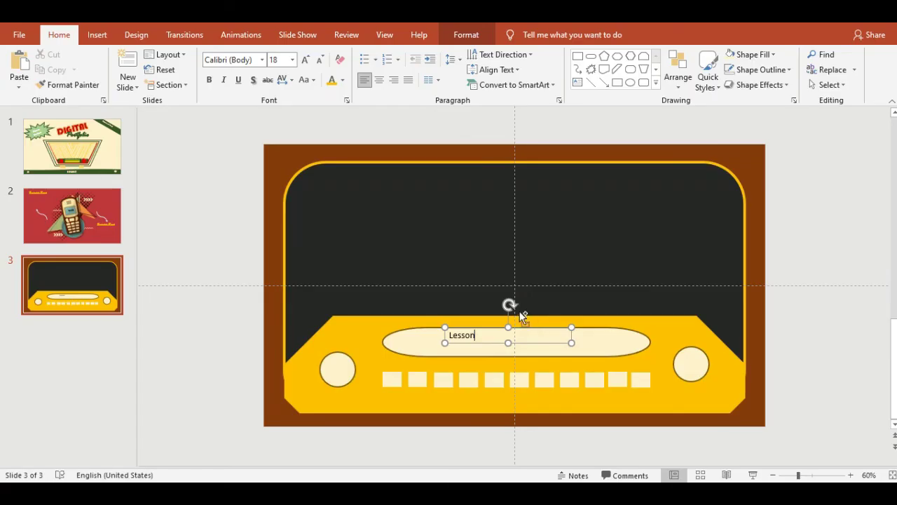
Step: Centre 'Lesson', set it to 24 pt OCR A Extended, and nudge the box slightly right
key(ctrl+a)
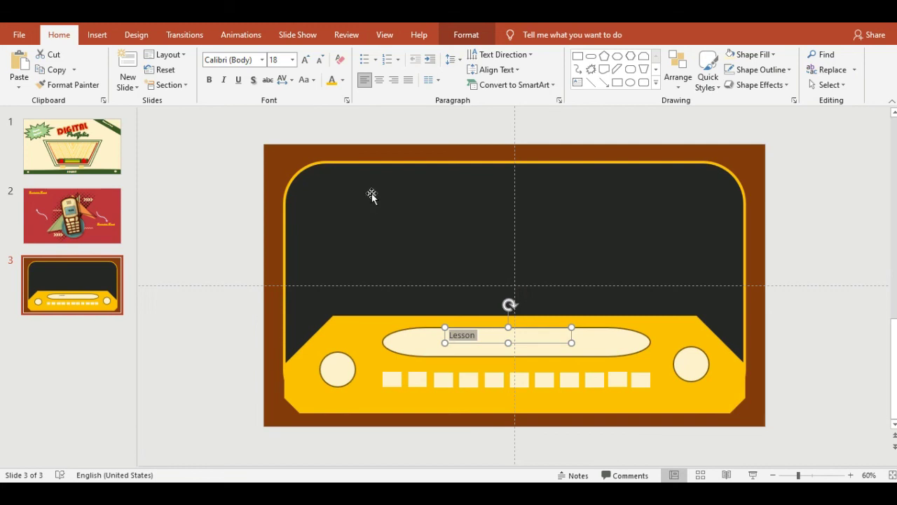
click(379, 80)
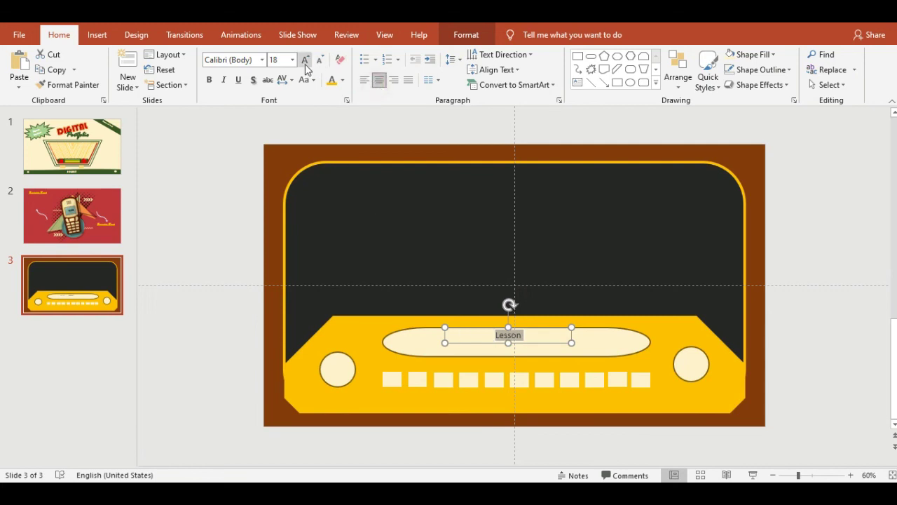
click(305, 61)
click(305, 61)
click(262, 59)
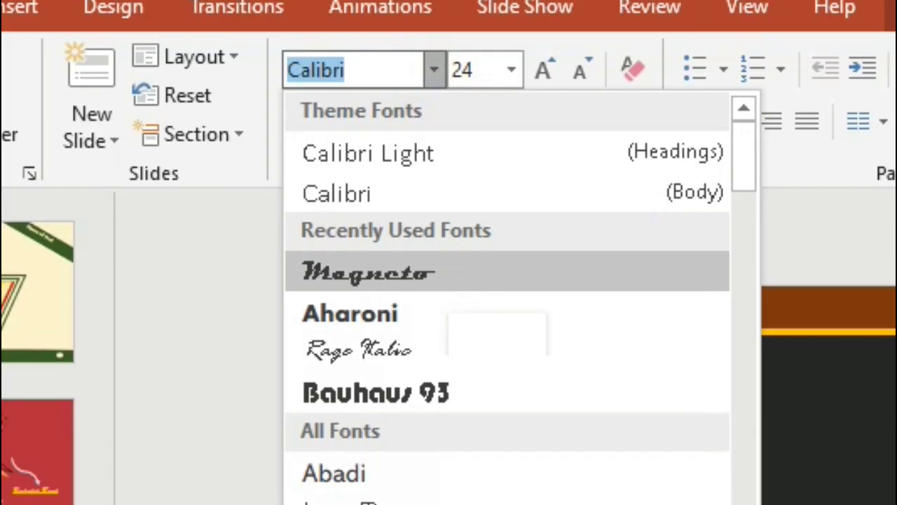
text(OCR A Extende)
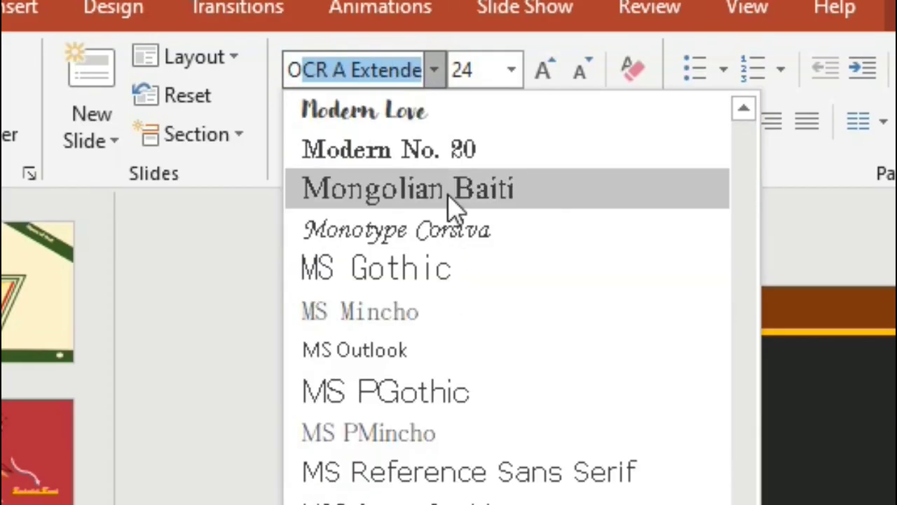
key(Return)
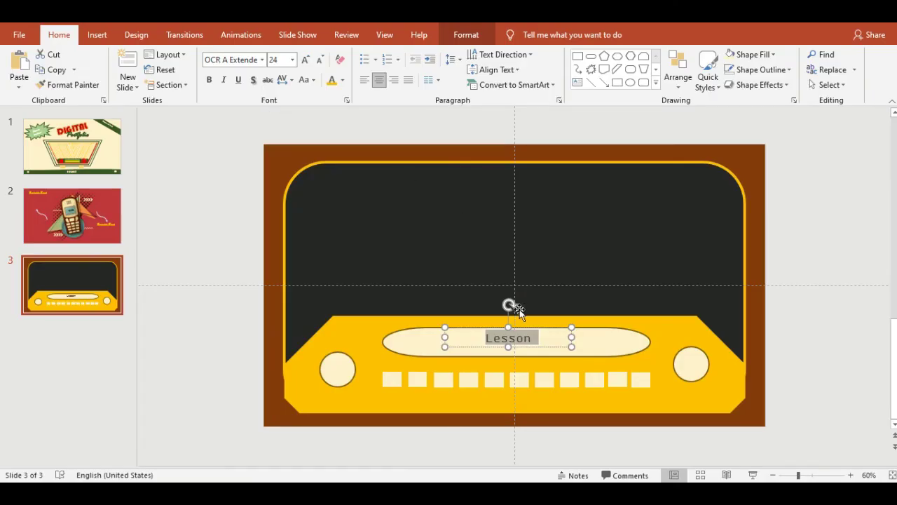
click(543, 350)
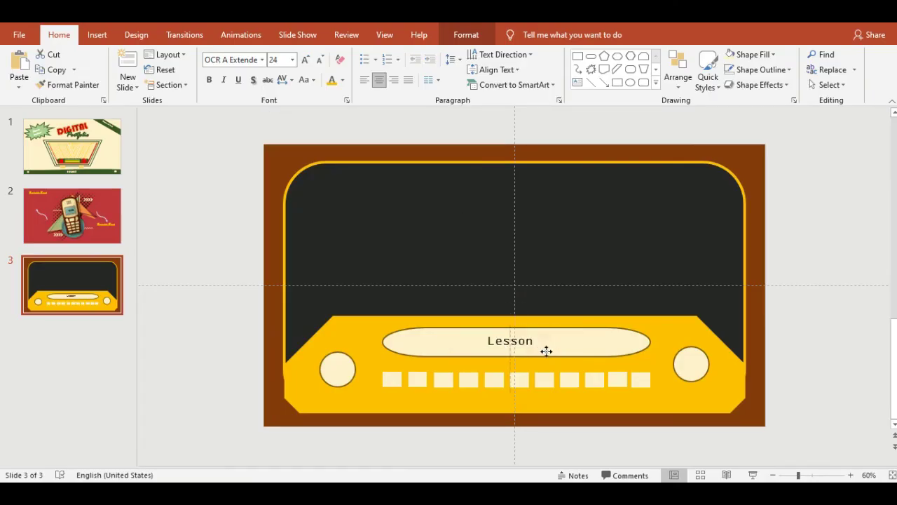
click(546, 350)
drag(546, 350, 553, 353)
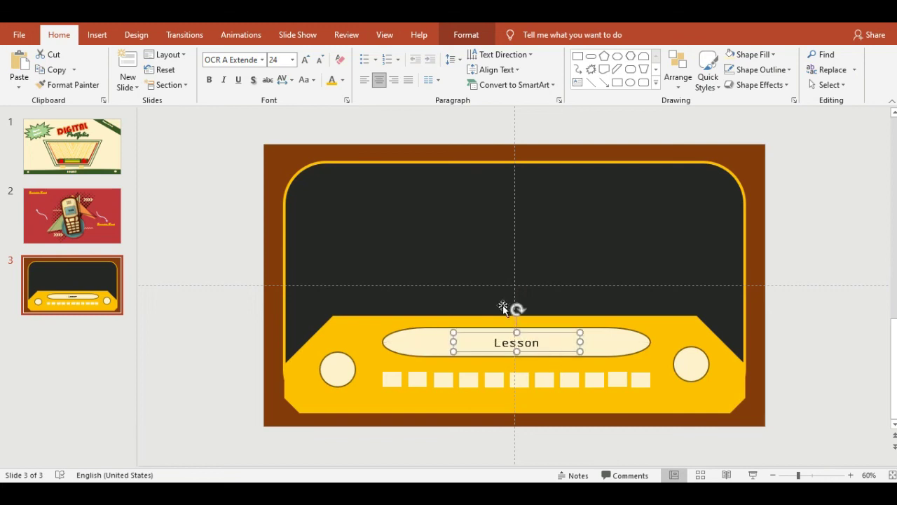
click(342, 81)
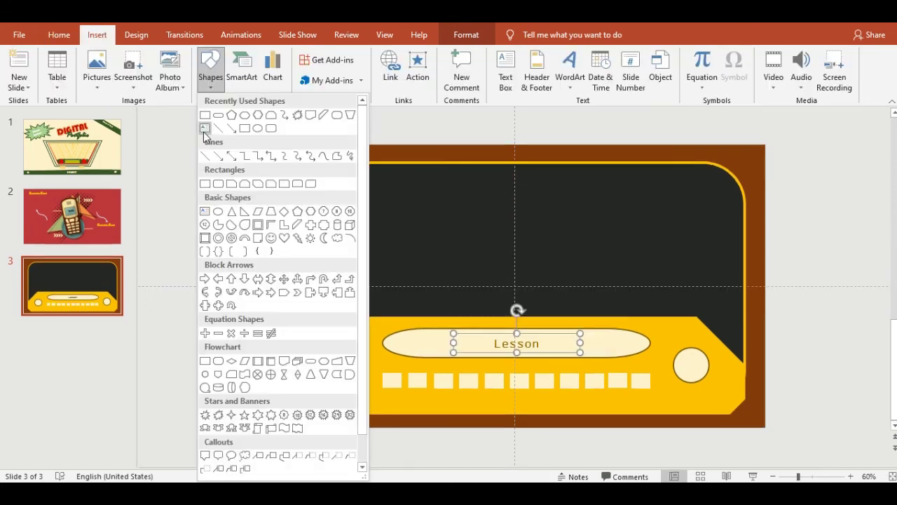
Step: Colour 'Lesson' dark gold and add a 'TITLE/SUBJECT' text box near the screen's top
click(204, 128)
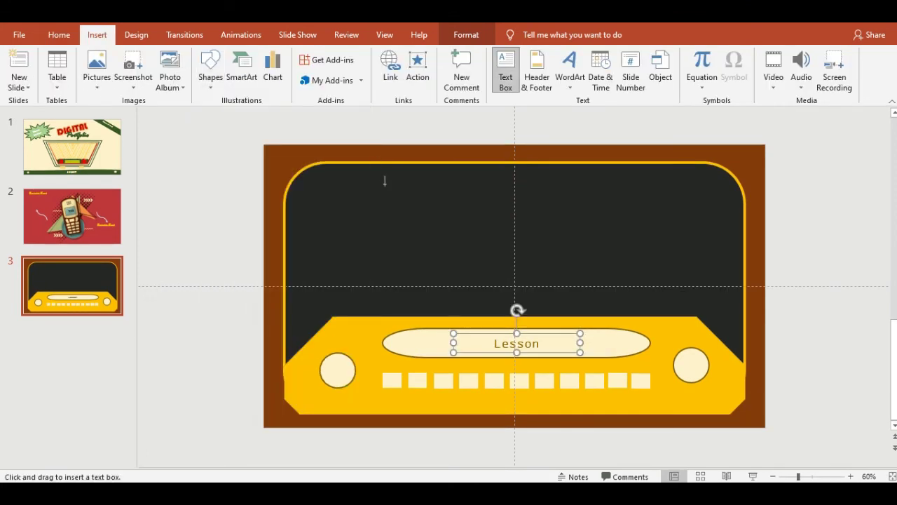
drag(396, 187, 623, 242)
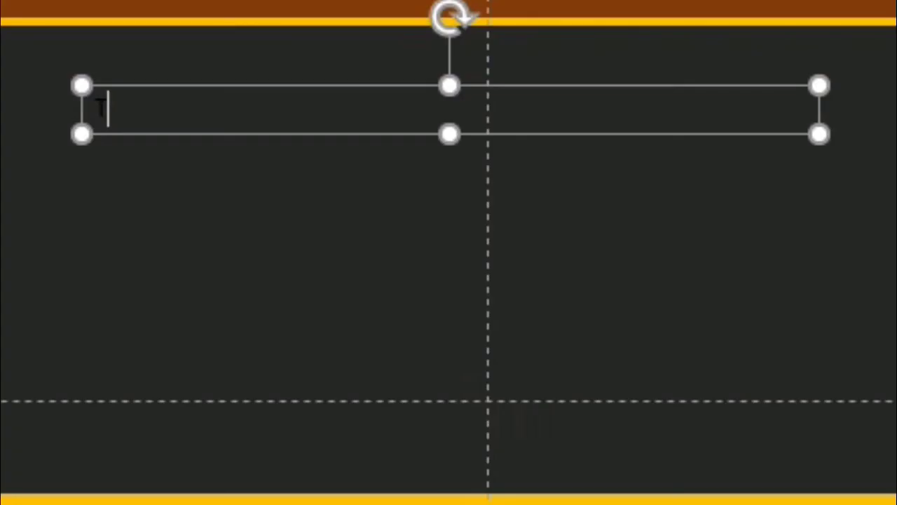
text(TIT)
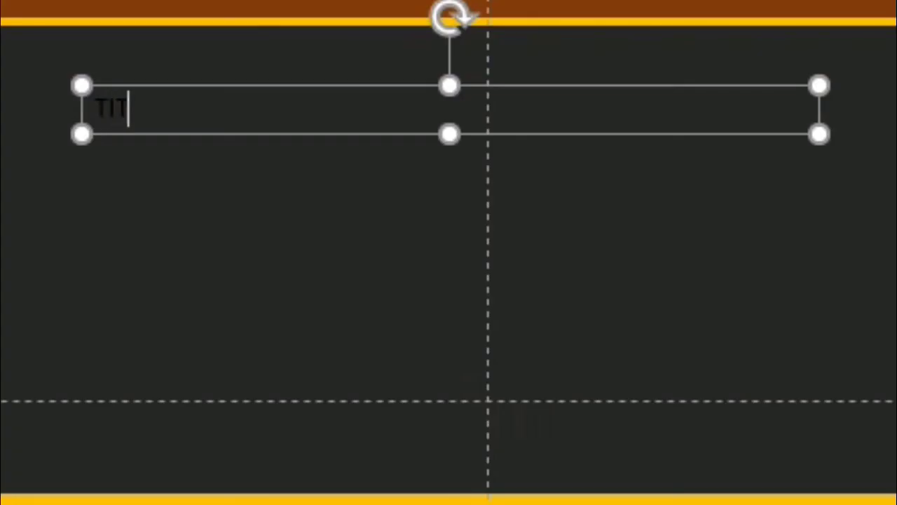
text(LE)
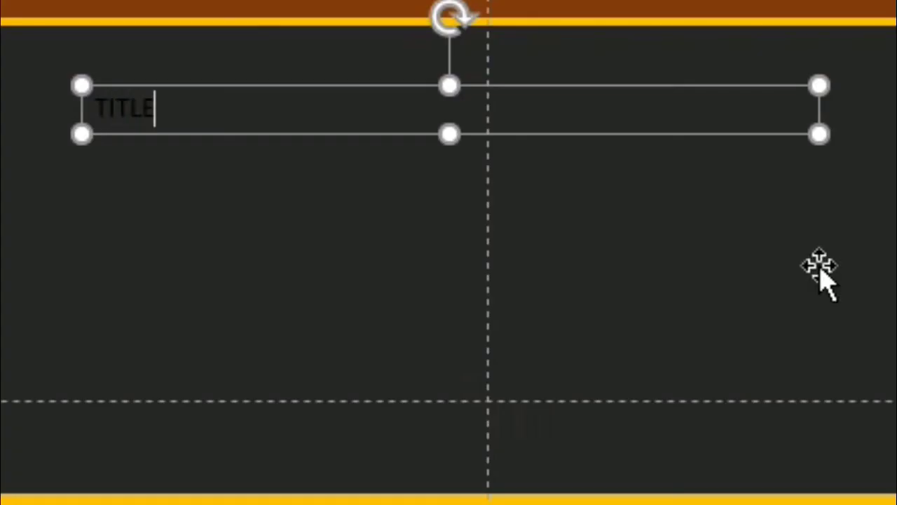
text(/)
text(SUB)
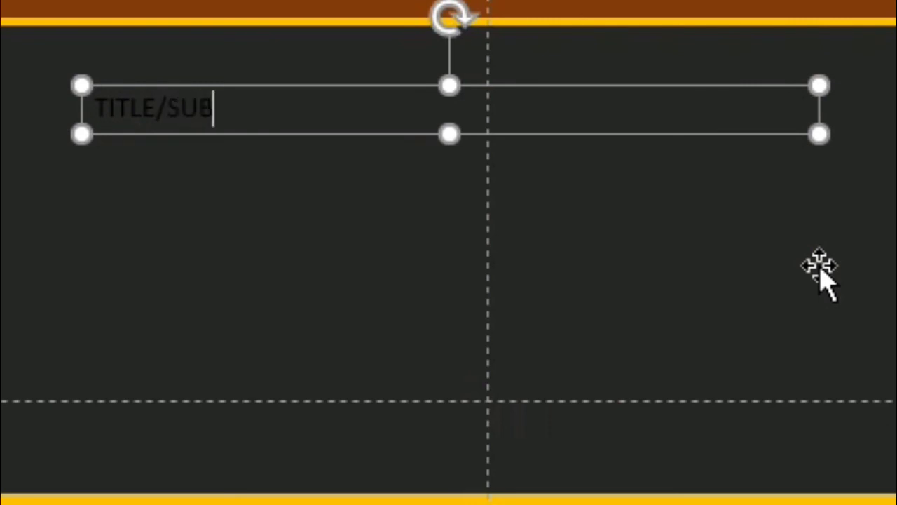
text(JECT)
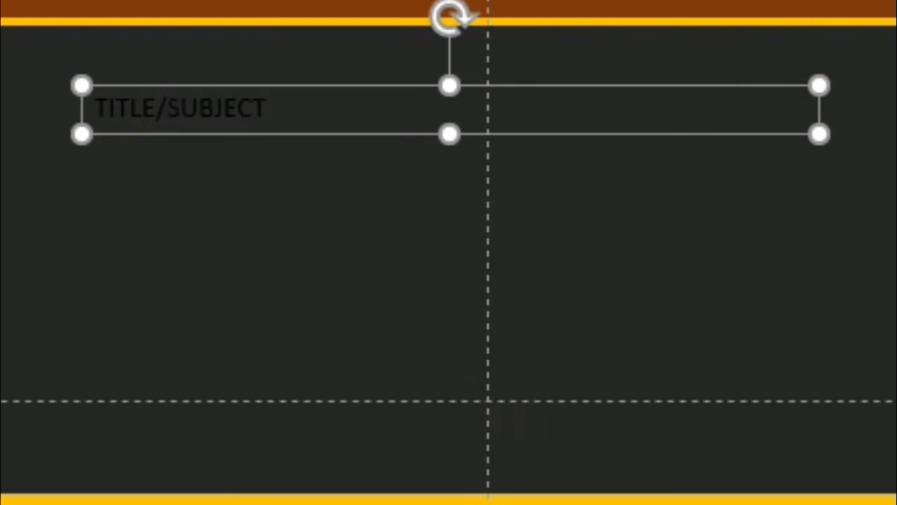
Step: Centre the title and set it to 54 pt Cooper Black
key(ctrl+a)
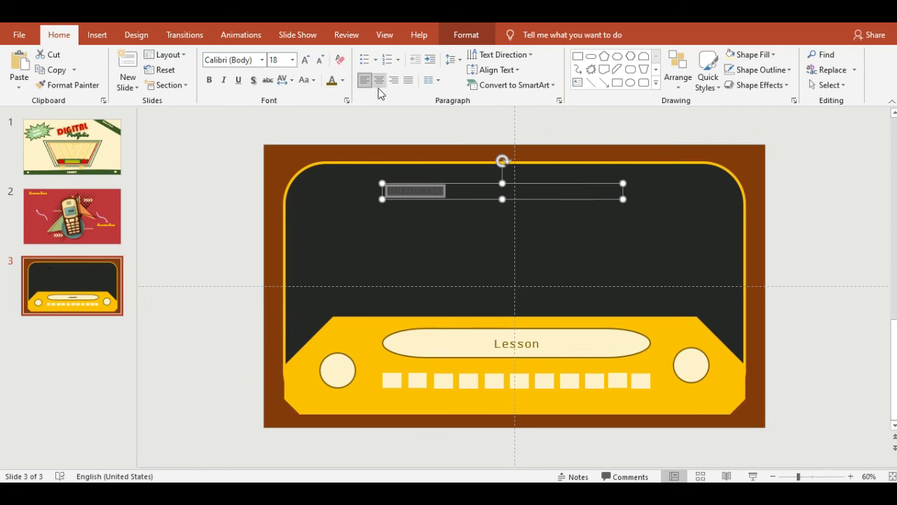
click(378, 80)
click(305, 60)
double_click(306, 59)
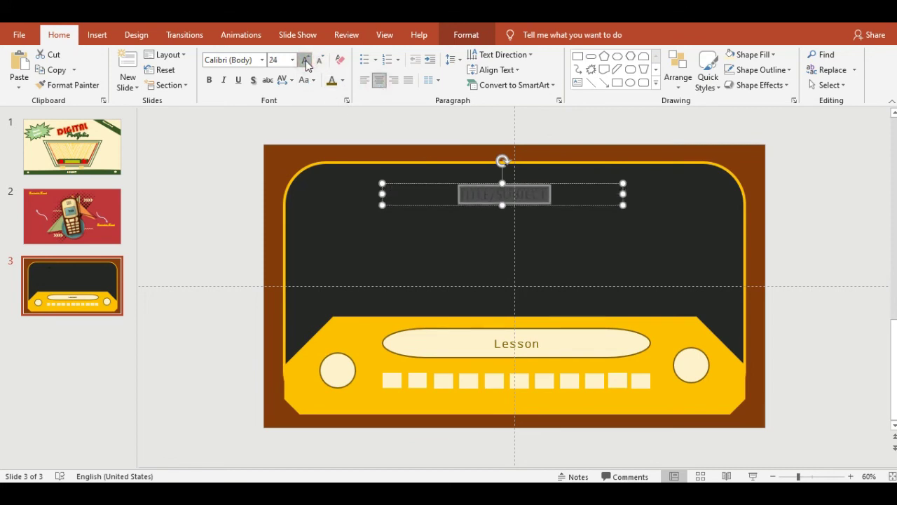
double_click(306, 59)
double_click(306, 60)
double_click(306, 60)
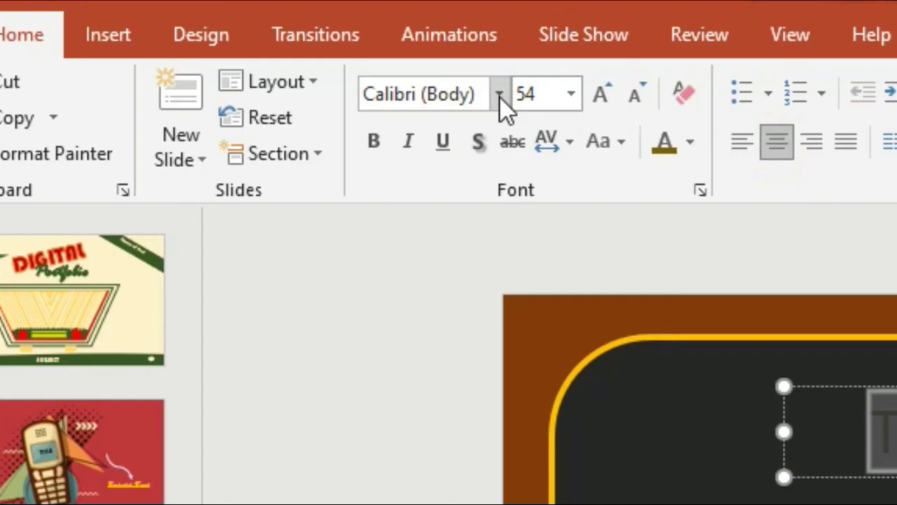
click(261, 60)
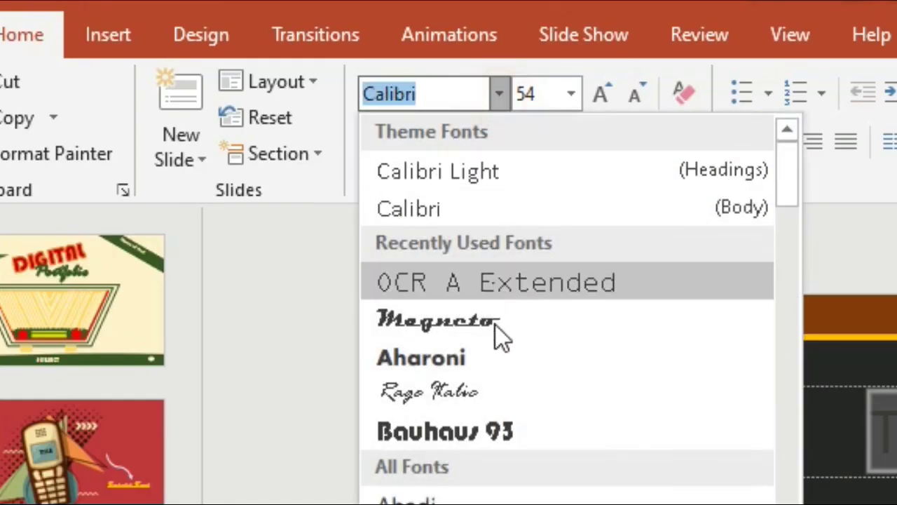
drag(793, 167, 841, 377)
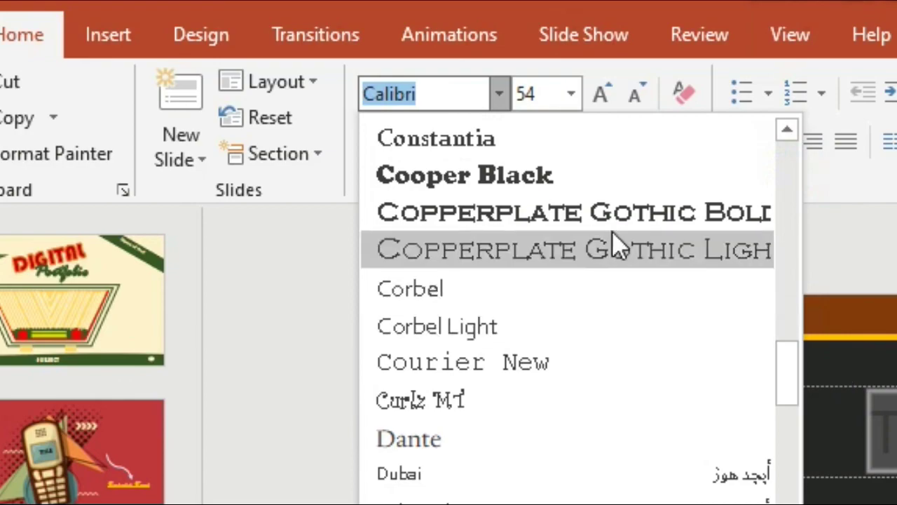
click(564, 175)
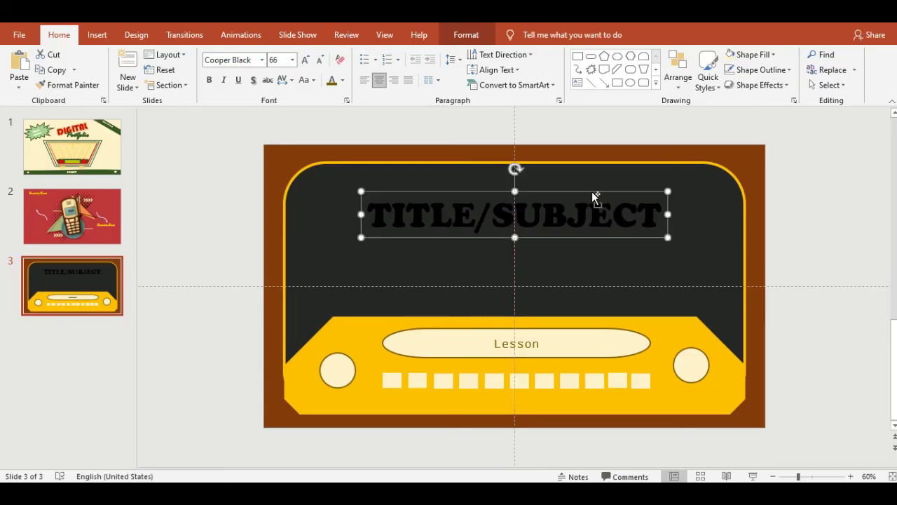
Step: Duplicate the title box and colour the top copy light green over the black shadow
key(ctrl+c)
key(ctrl+v)
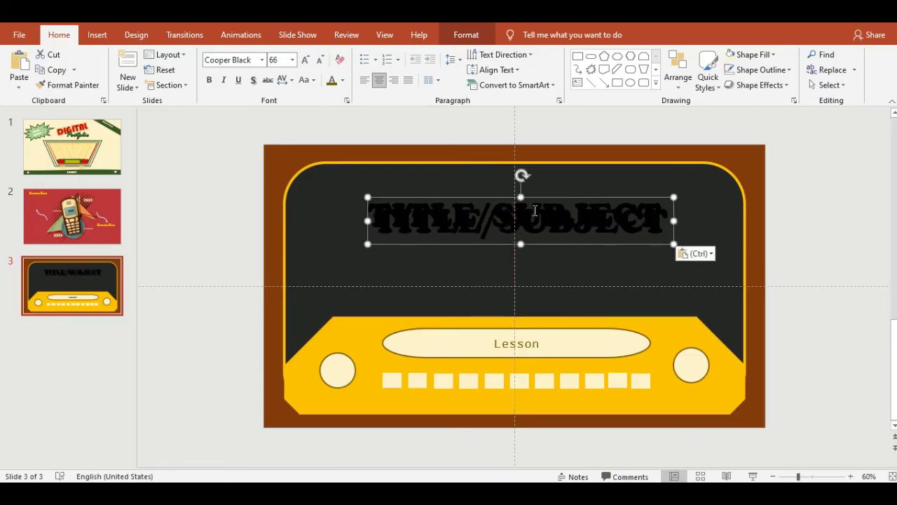
triple_click(535, 211)
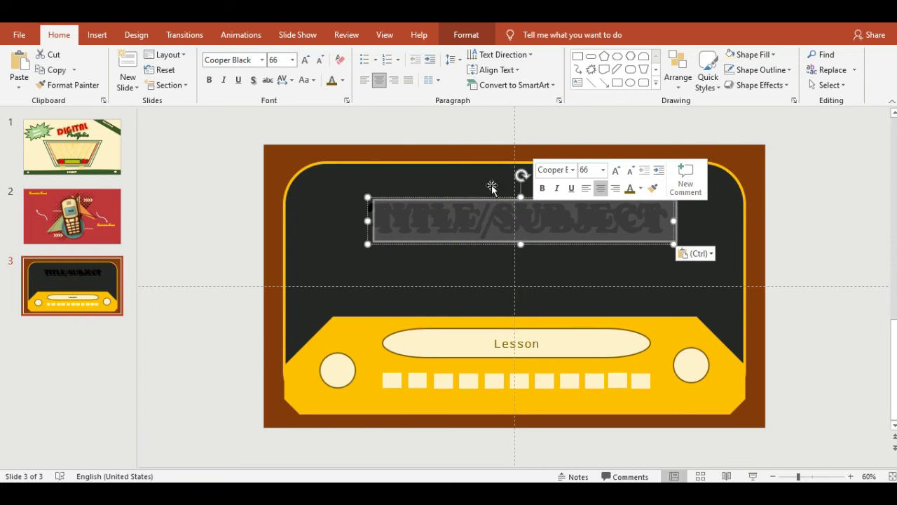
click(343, 83)
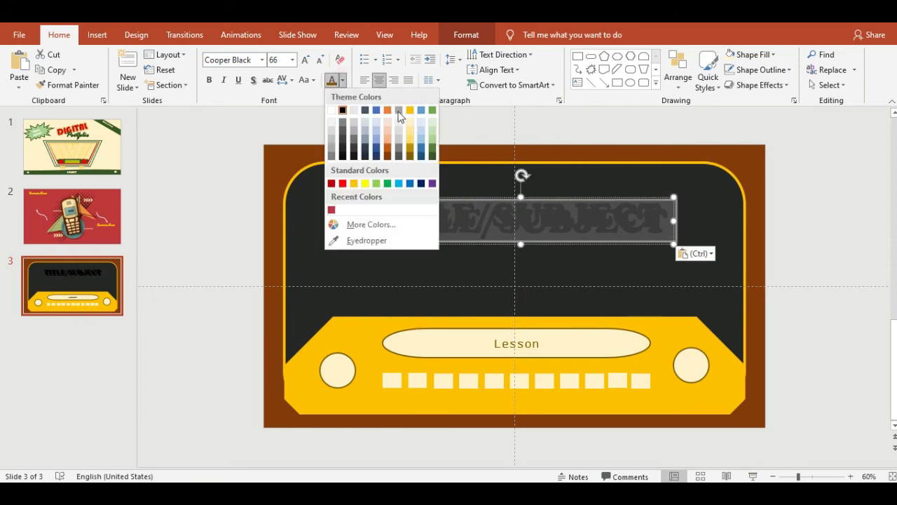
click(434, 141)
Step: Fill a body text box under the title with three lines of repeated 'Insert text*', shifted left
key(ctrl+v)
triple_click(479, 265)
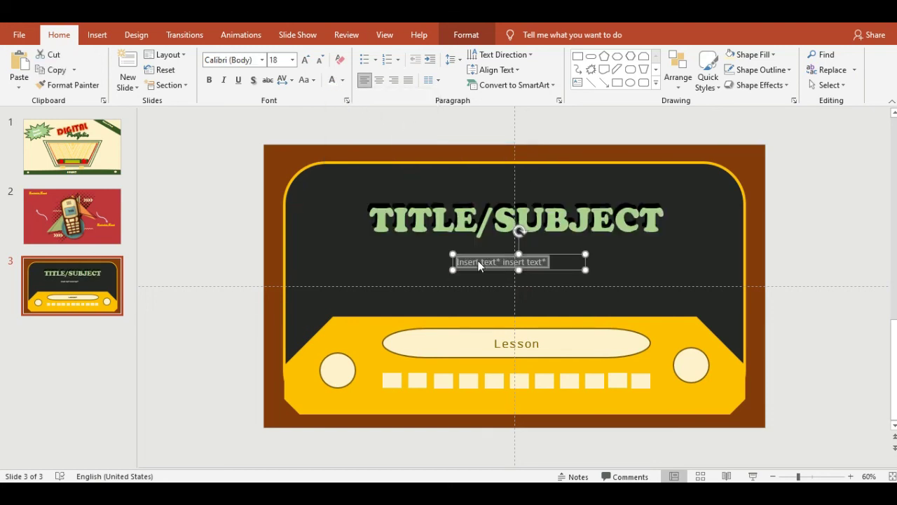
click(565, 264)
key(ctrl+v)
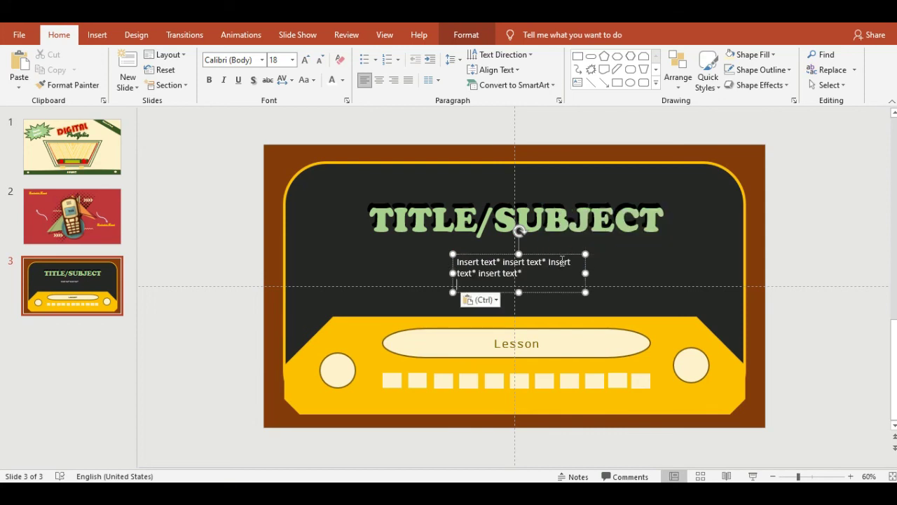
key(ctrl+v)
key(ctrl+v)
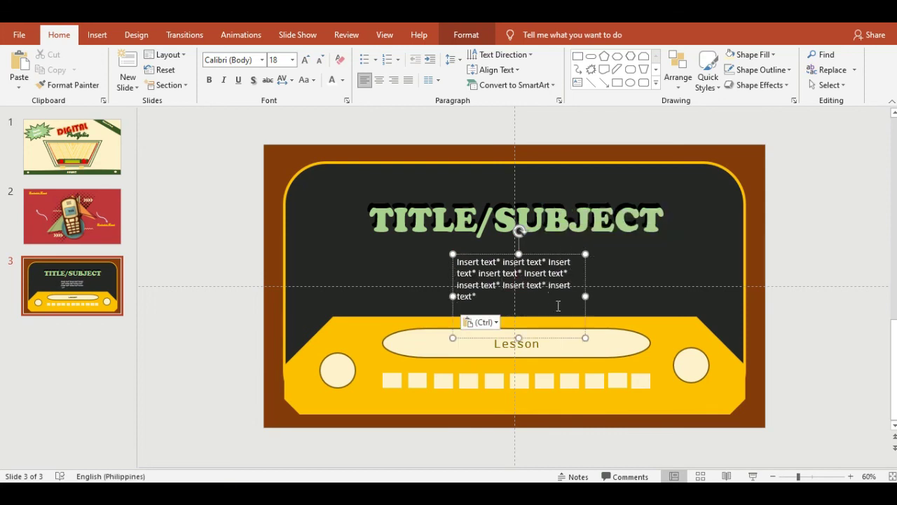
drag(583, 295, 605, 290)
text(Insert text)
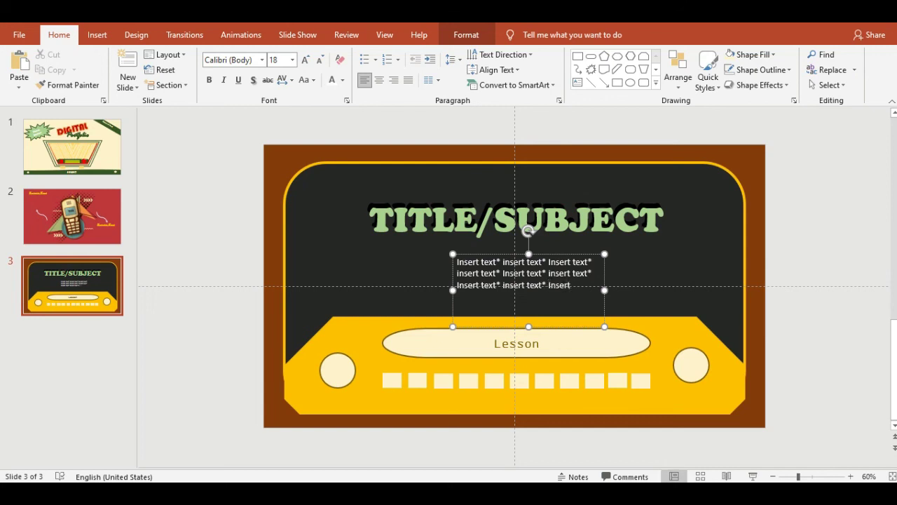
text(*)
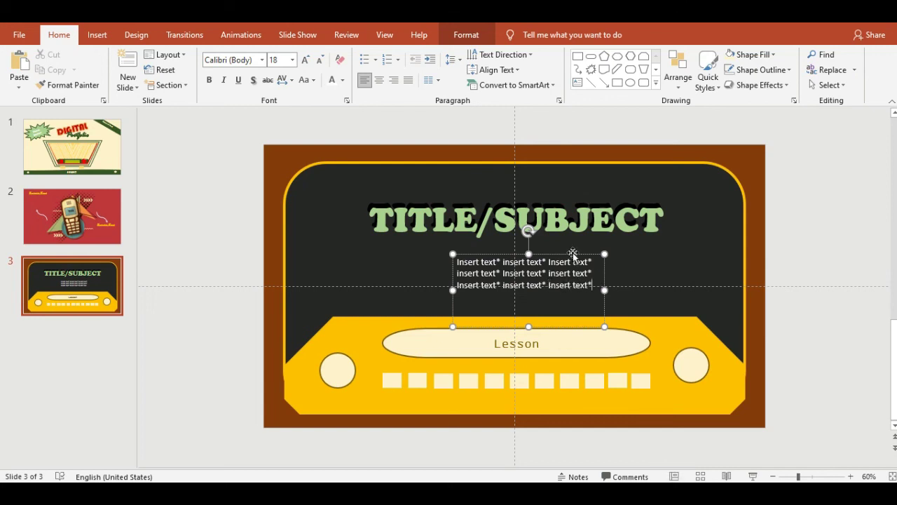
drag(574, 254, 554, 254)
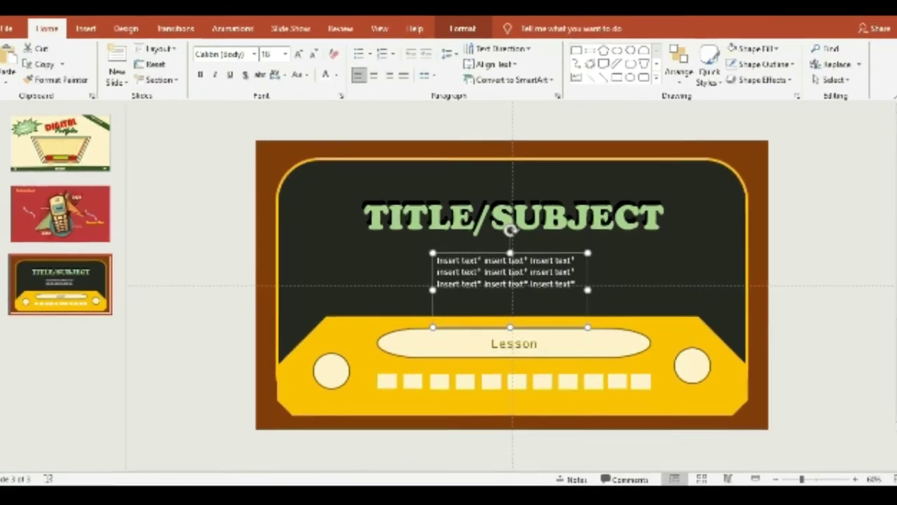